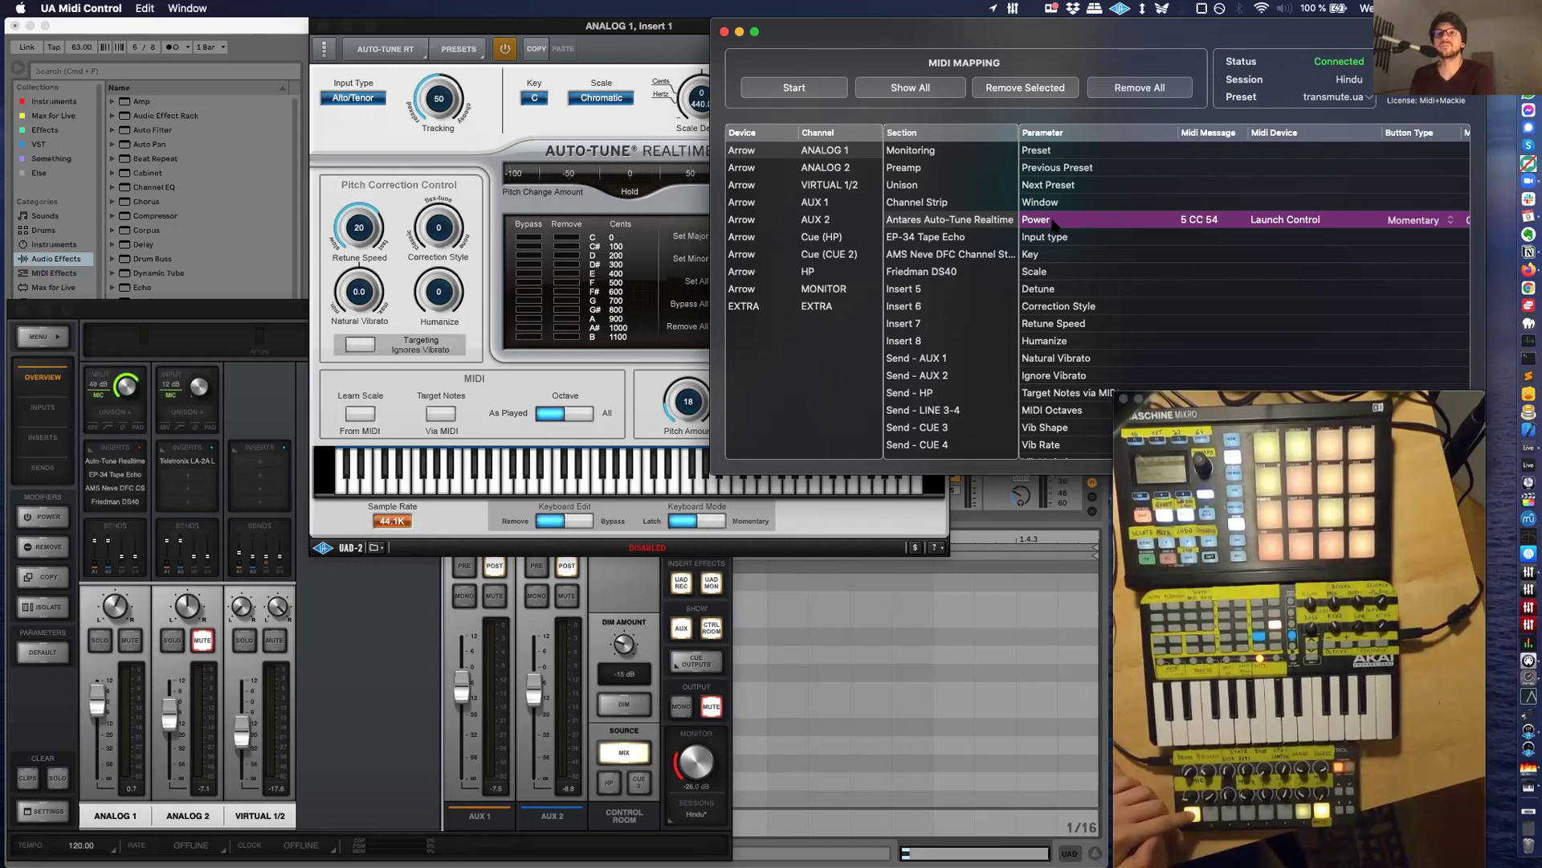
Move the Auto-Tune plug-in window beside the mapping window and select the Retune Speed parameter of the Antares Auto-Tune Realtime section.
drag(603, 26, 487, 7)
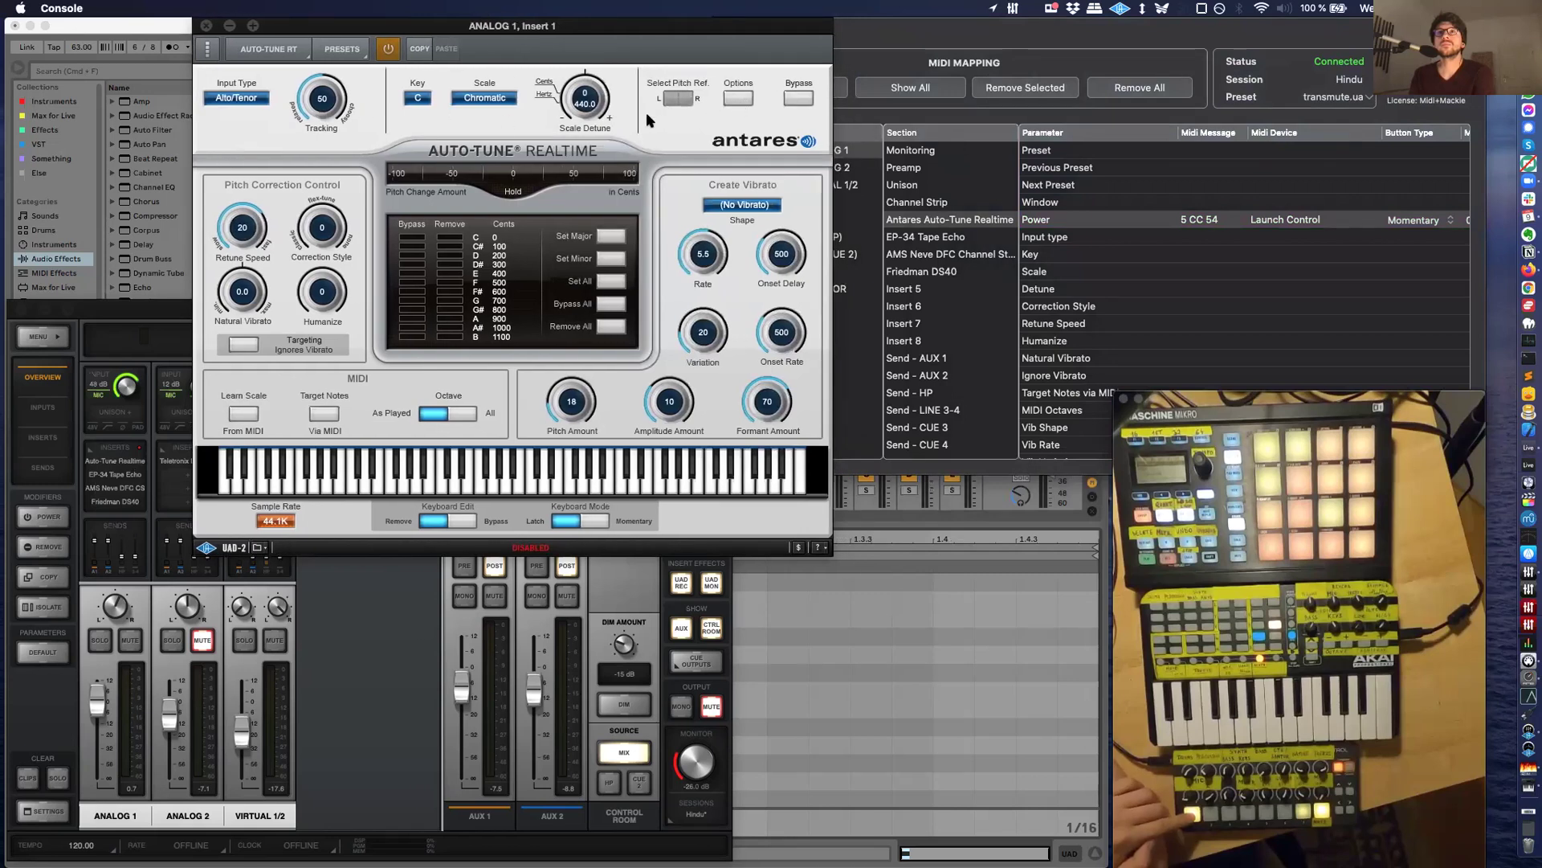
scroll(1078, 339, down, 5)
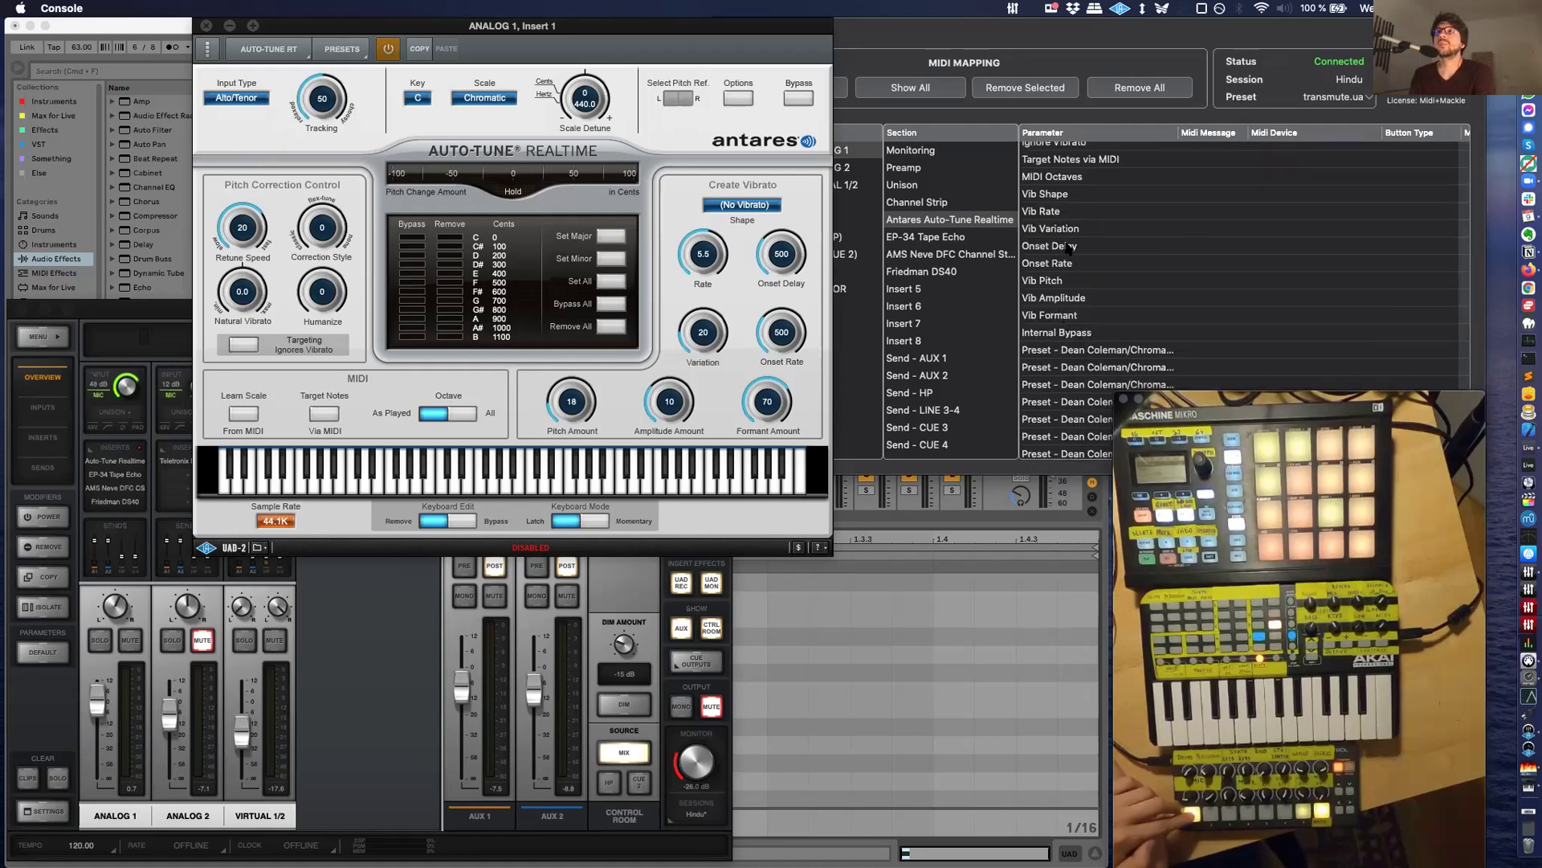
scroll(1068, 241, up, 3)
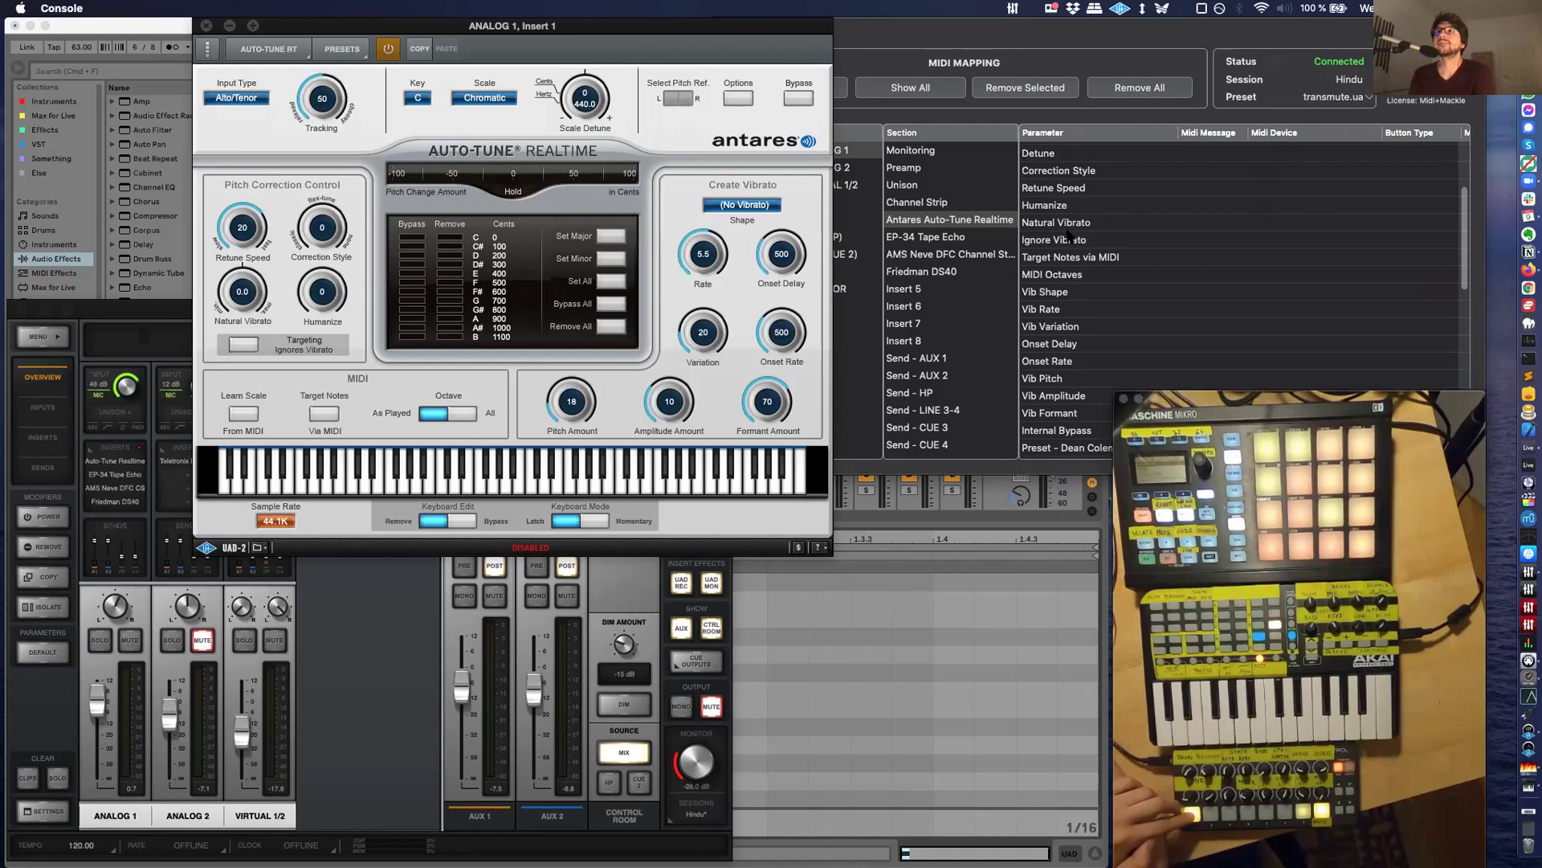
scroll(1067, 234, up, 1)
click(1071, 213)
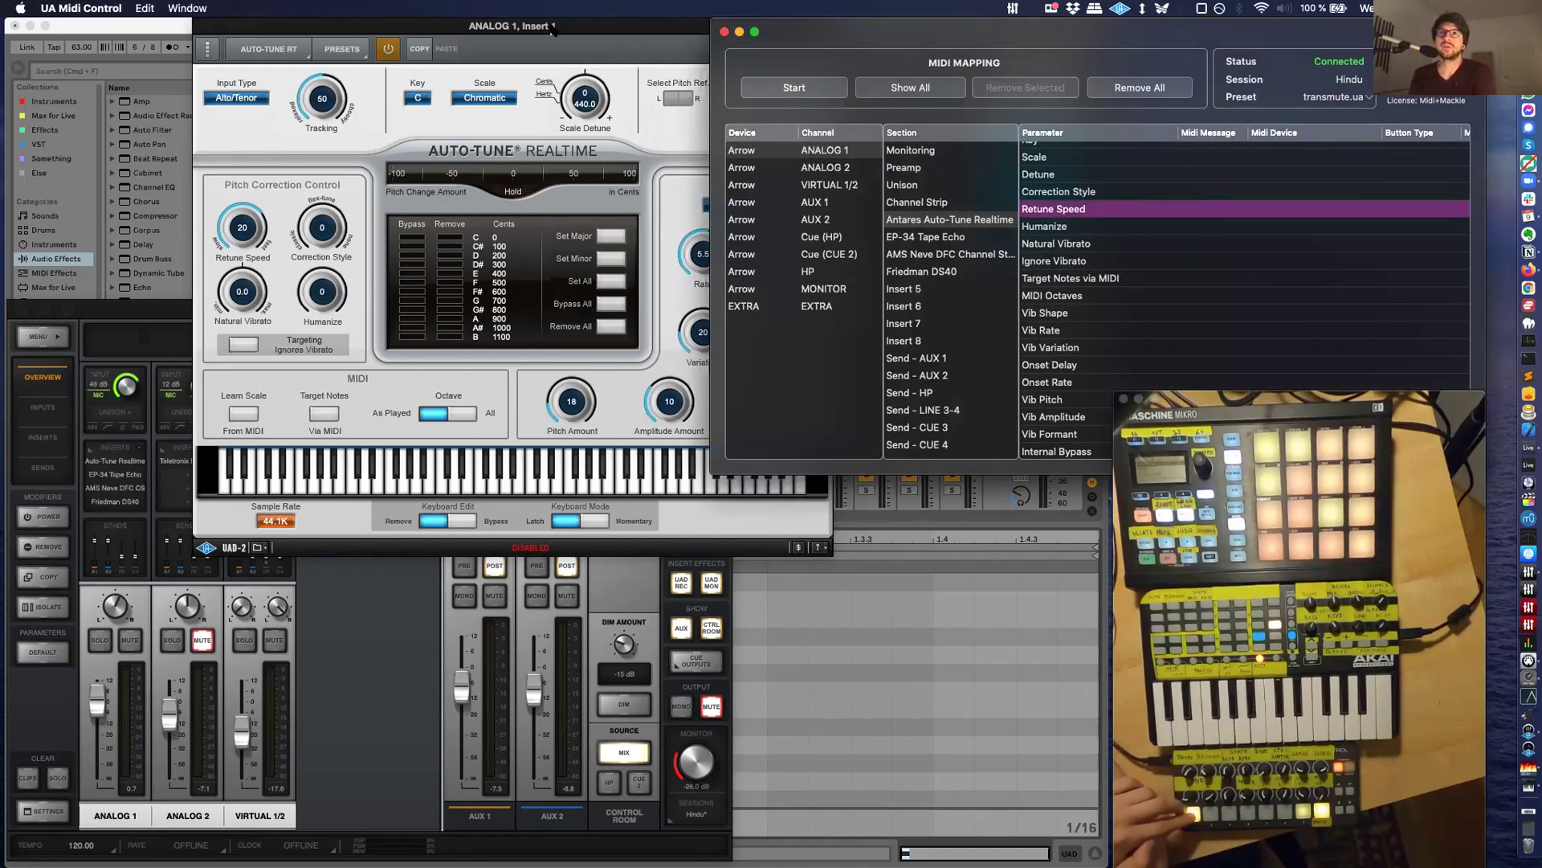
drag(557, 33, 751, 6)
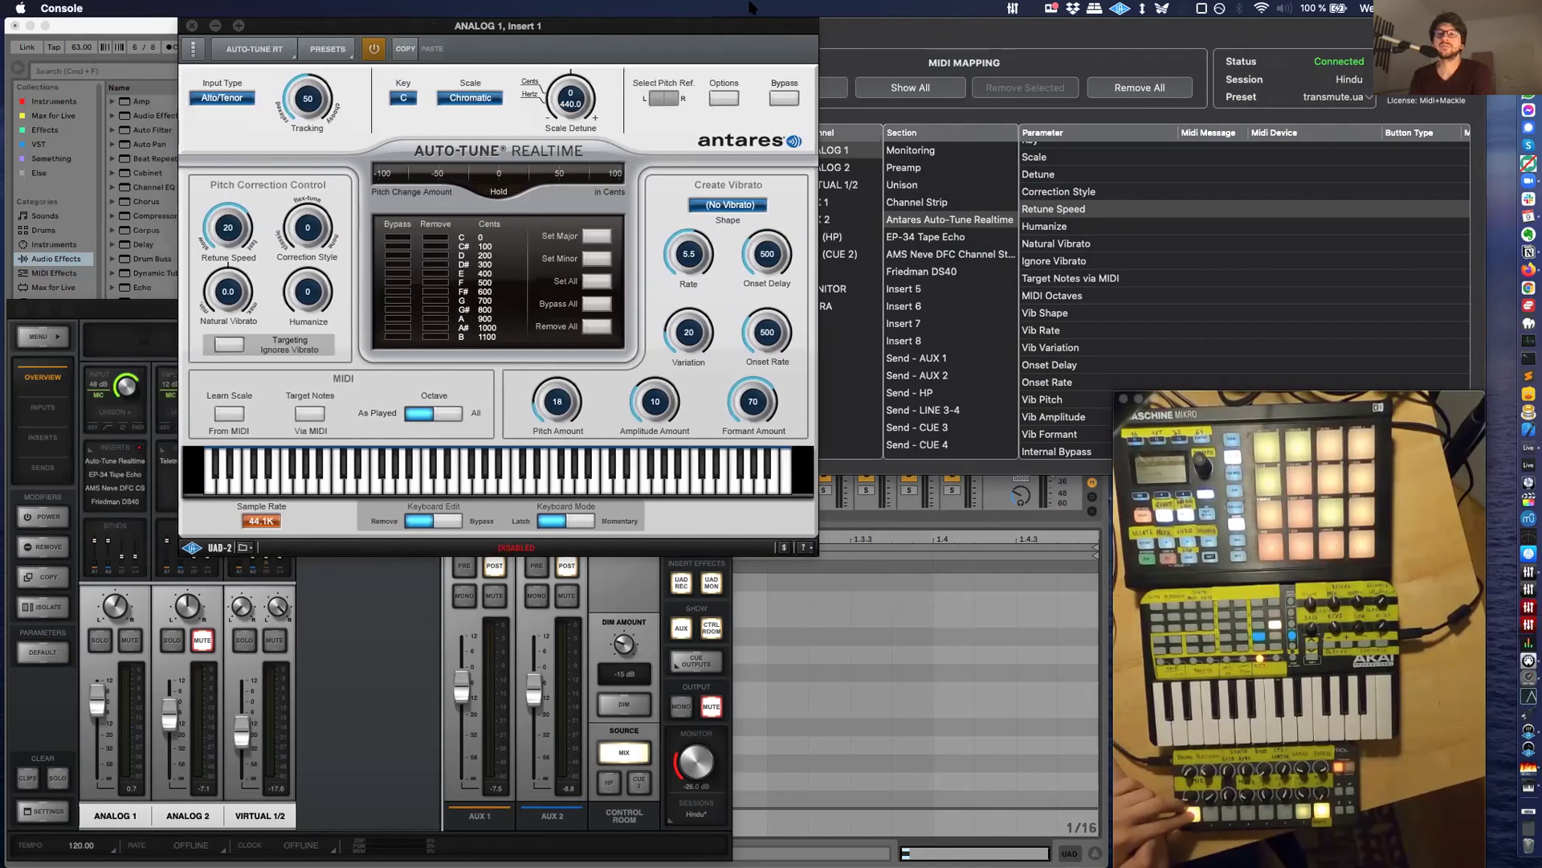
Map Auto-Tune's Retune Speed on ANALOG 1 to the Launch Control button sending 5 CC 54.
click(979, 50)
click(1057, 367)
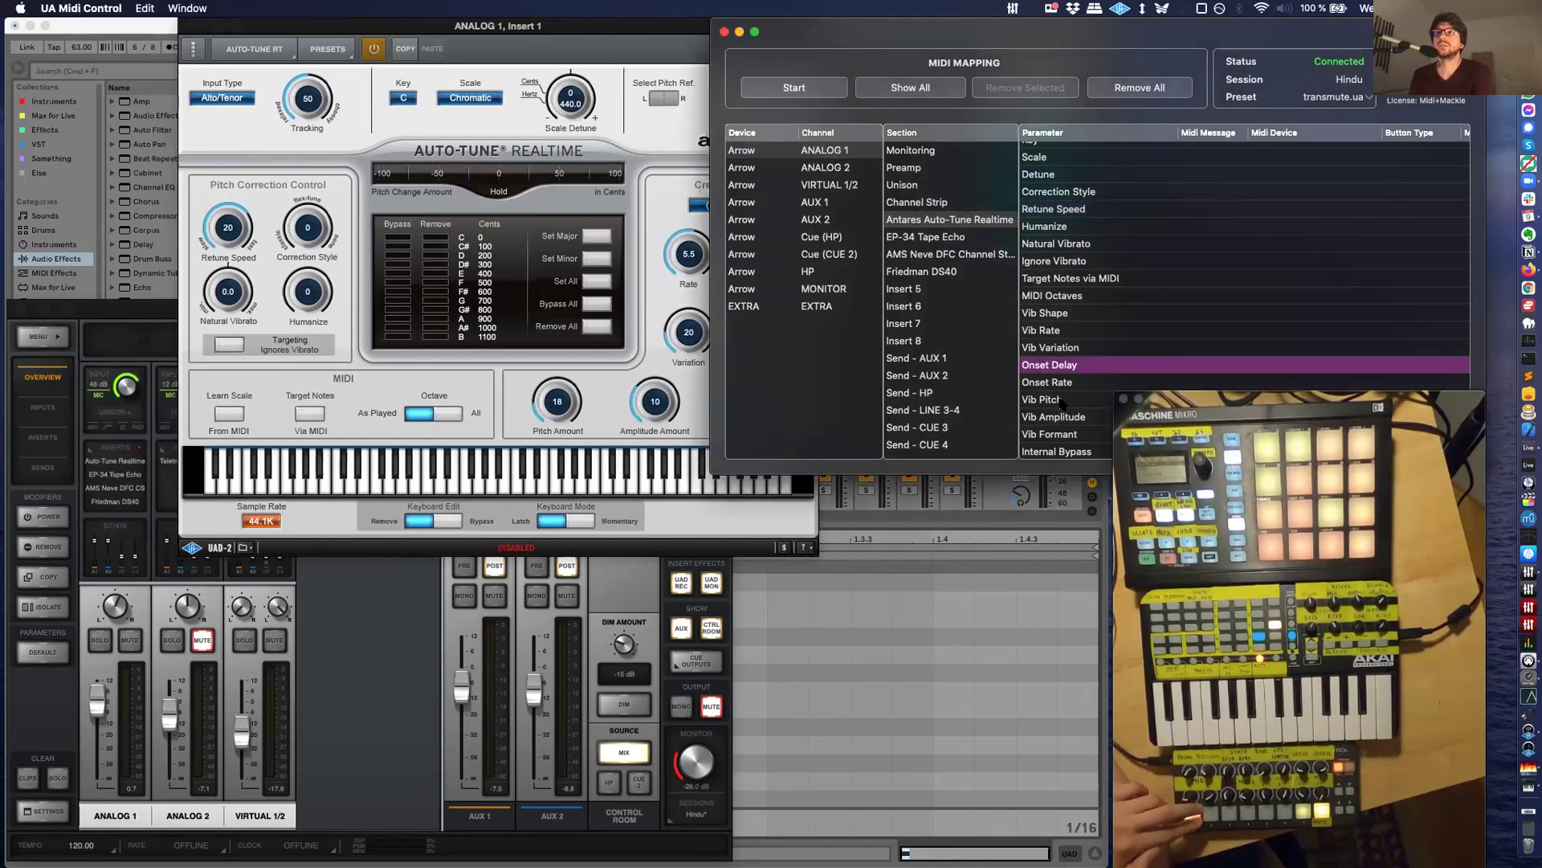
scroll(1065, 398, down, 3)
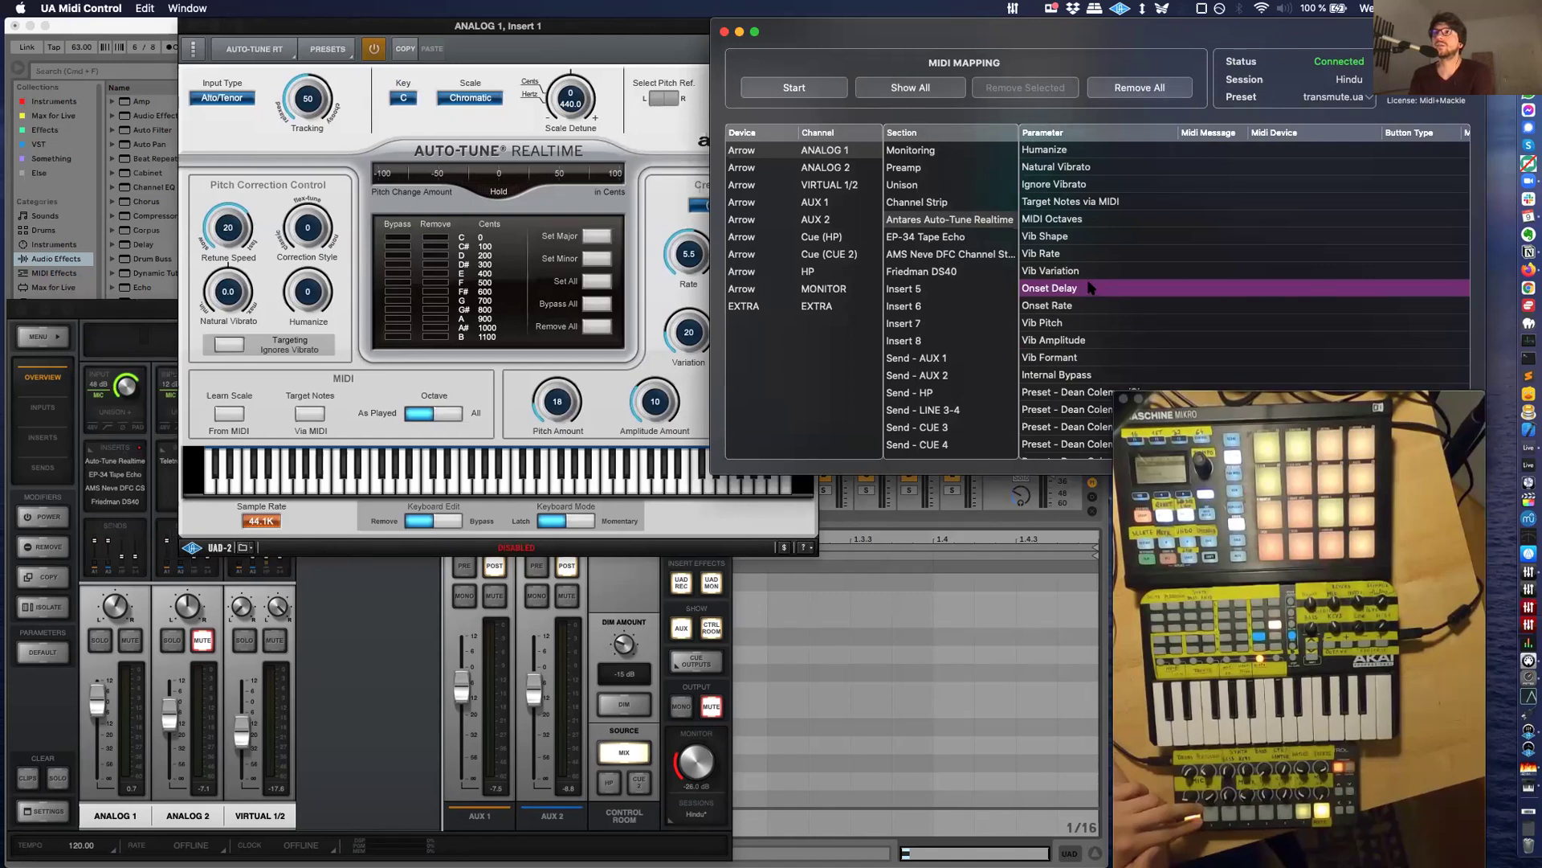
scroll(1080, 270, up, 2)
click(1059, 199)
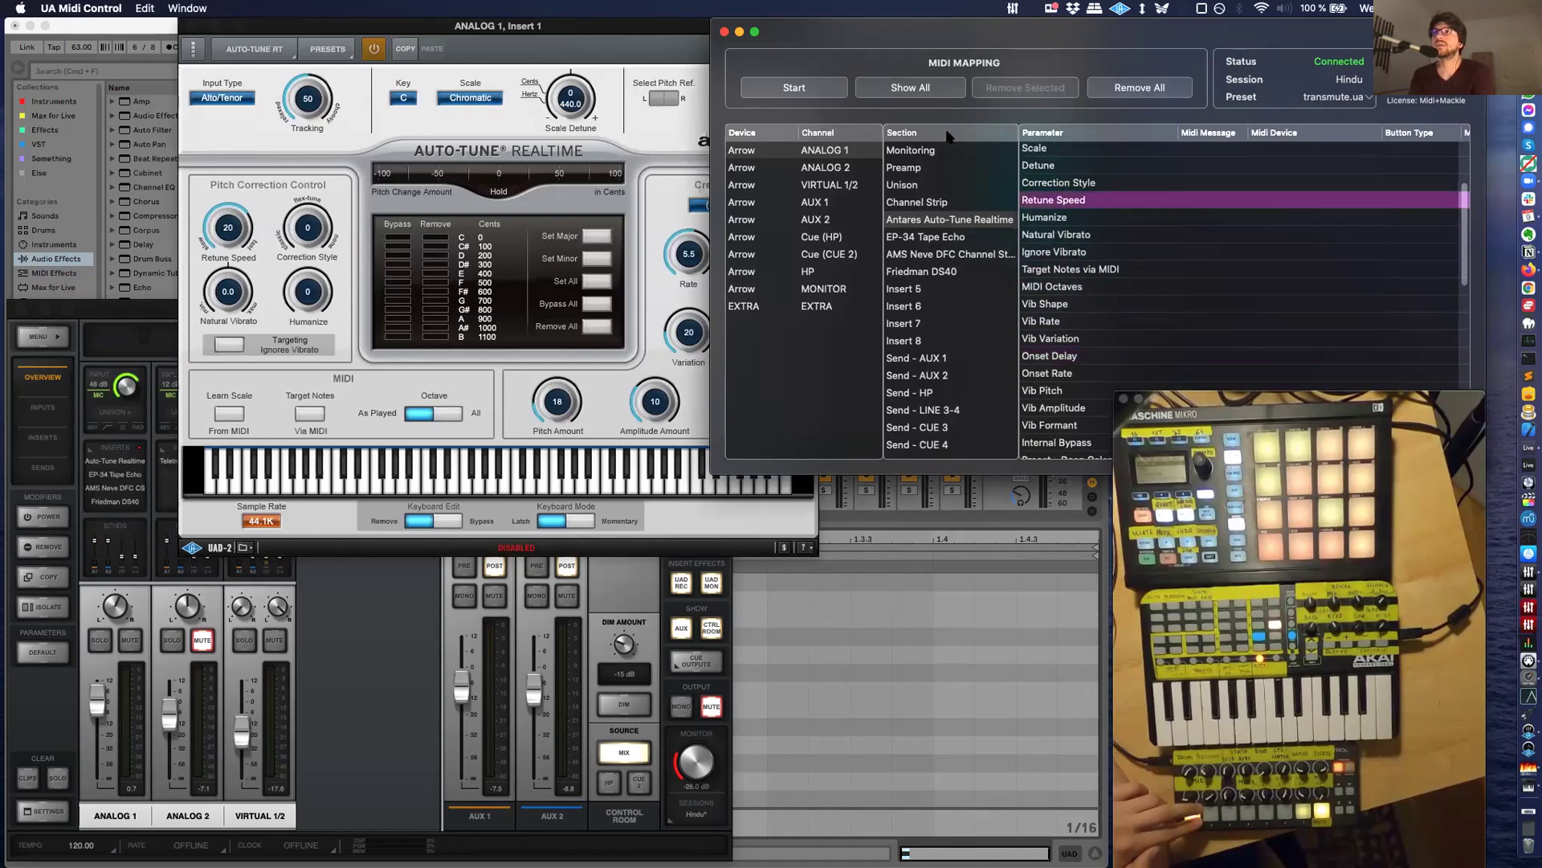
click(811, 88)
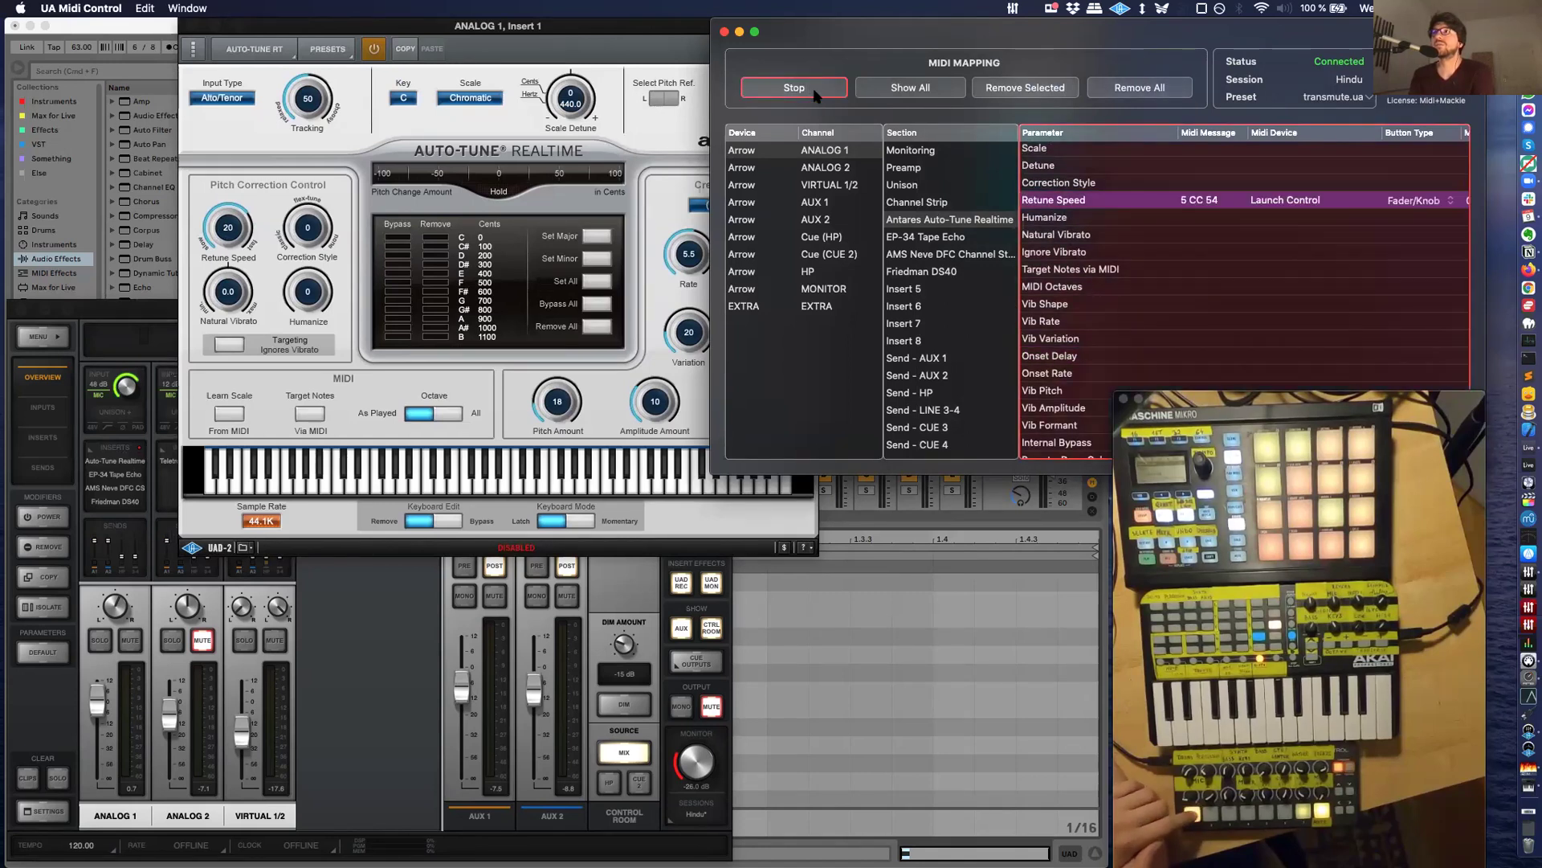
click(817, 94)
Adjust the mapping table's column width and widen and reposition the mapping window to expose the Min % and Max % columns.
drag(1367, 131, 1337, 131)
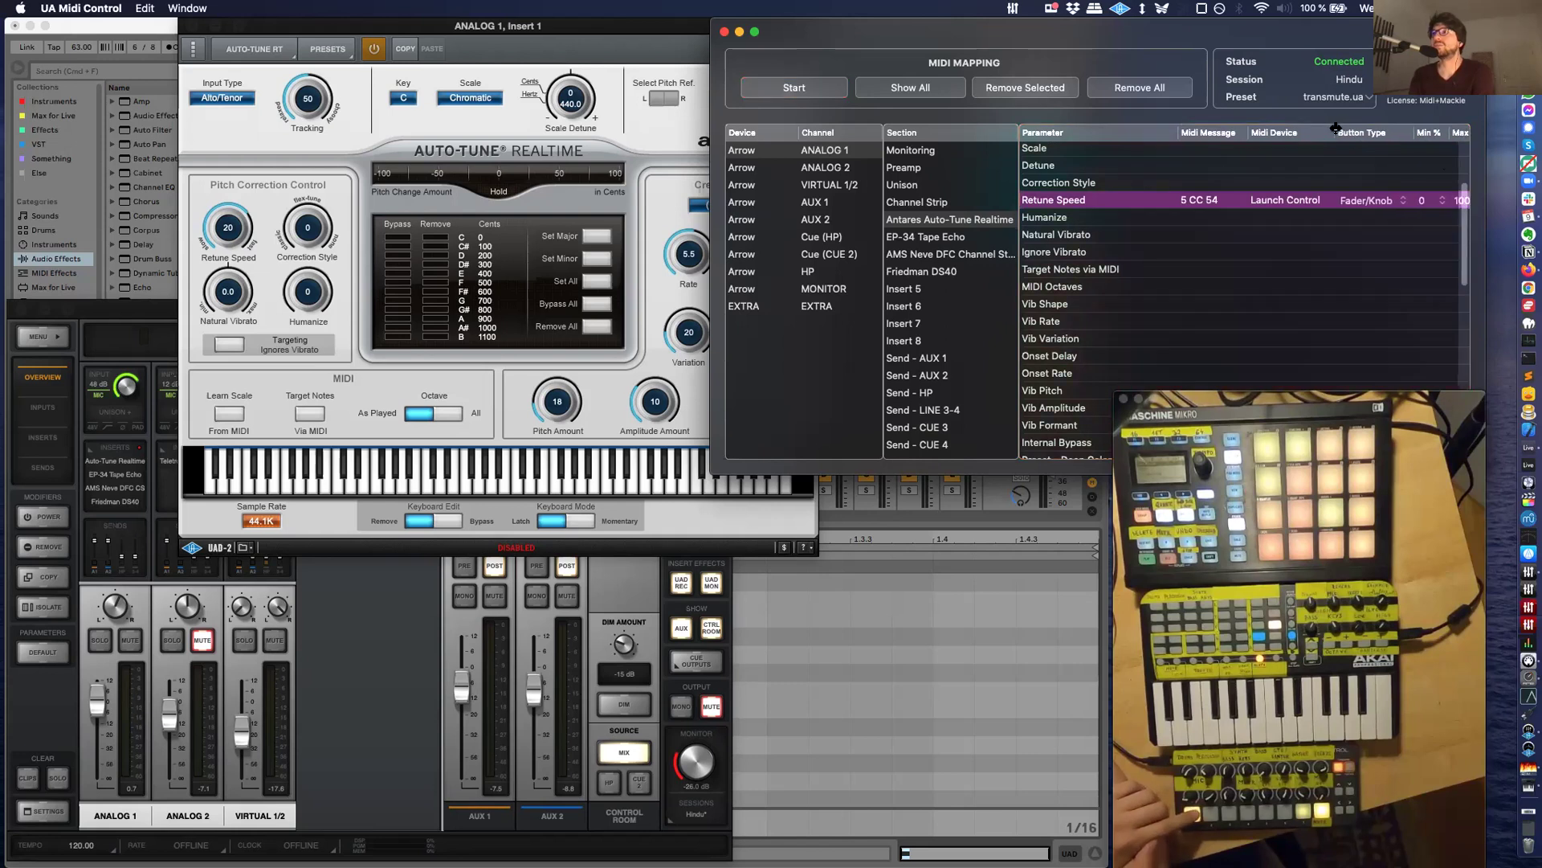
drag(1358, 32, 1266, 32)
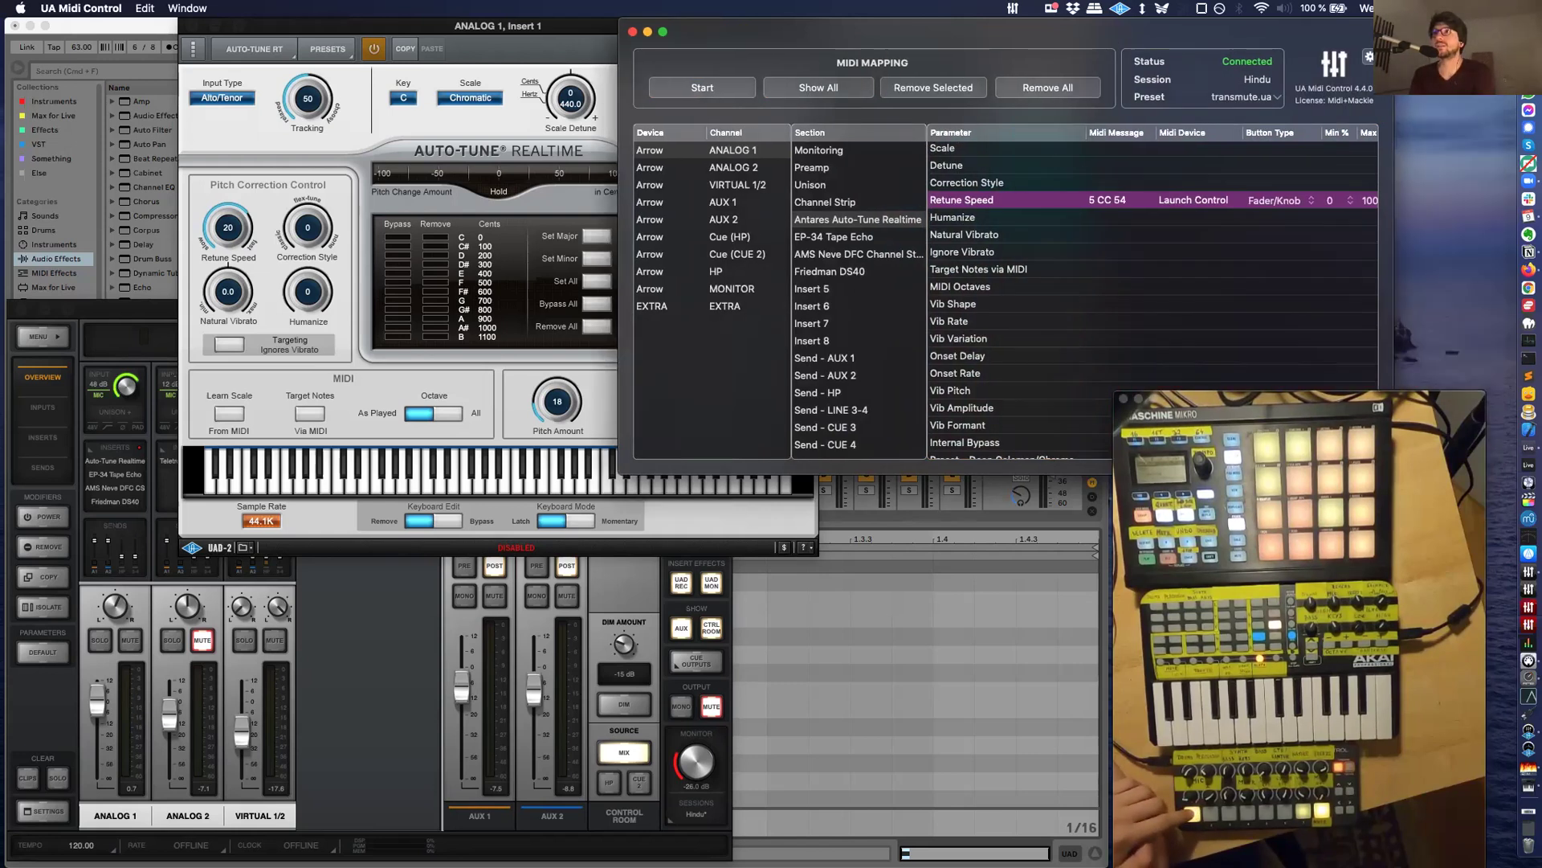
drag(1392, 113, 1485, 113)
mouse_move(1152, 39)
mouse_down()
mouse_move(1234, 39)
mouse_move(1180, 40)
mouse_up()
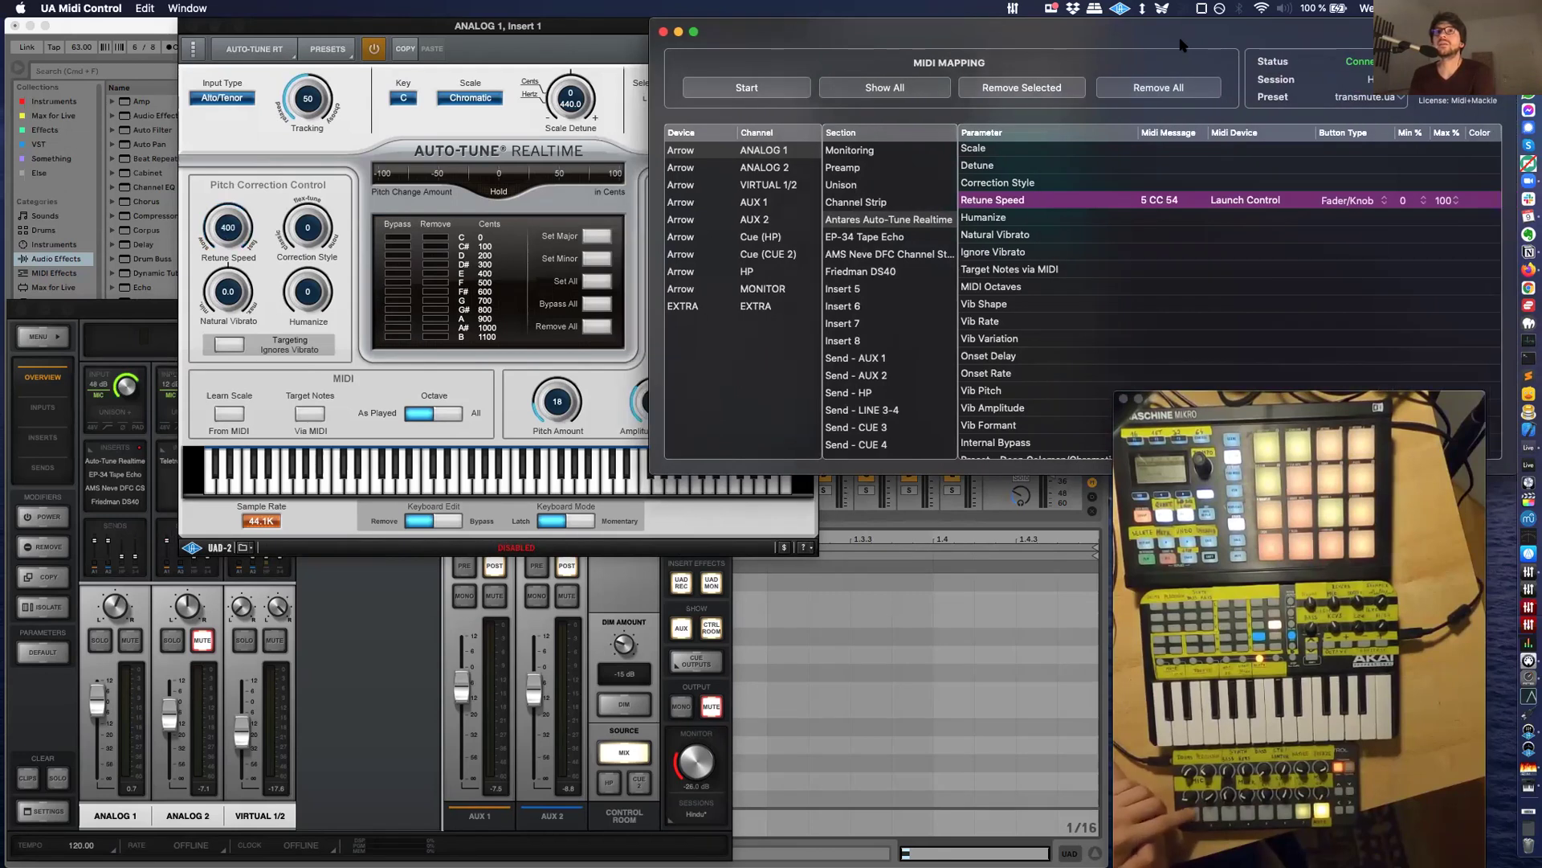
Try the Toggle button type on the Retune Speed mapping before setting it to Momentary.
click(1364, 189)
click(1359, 201)
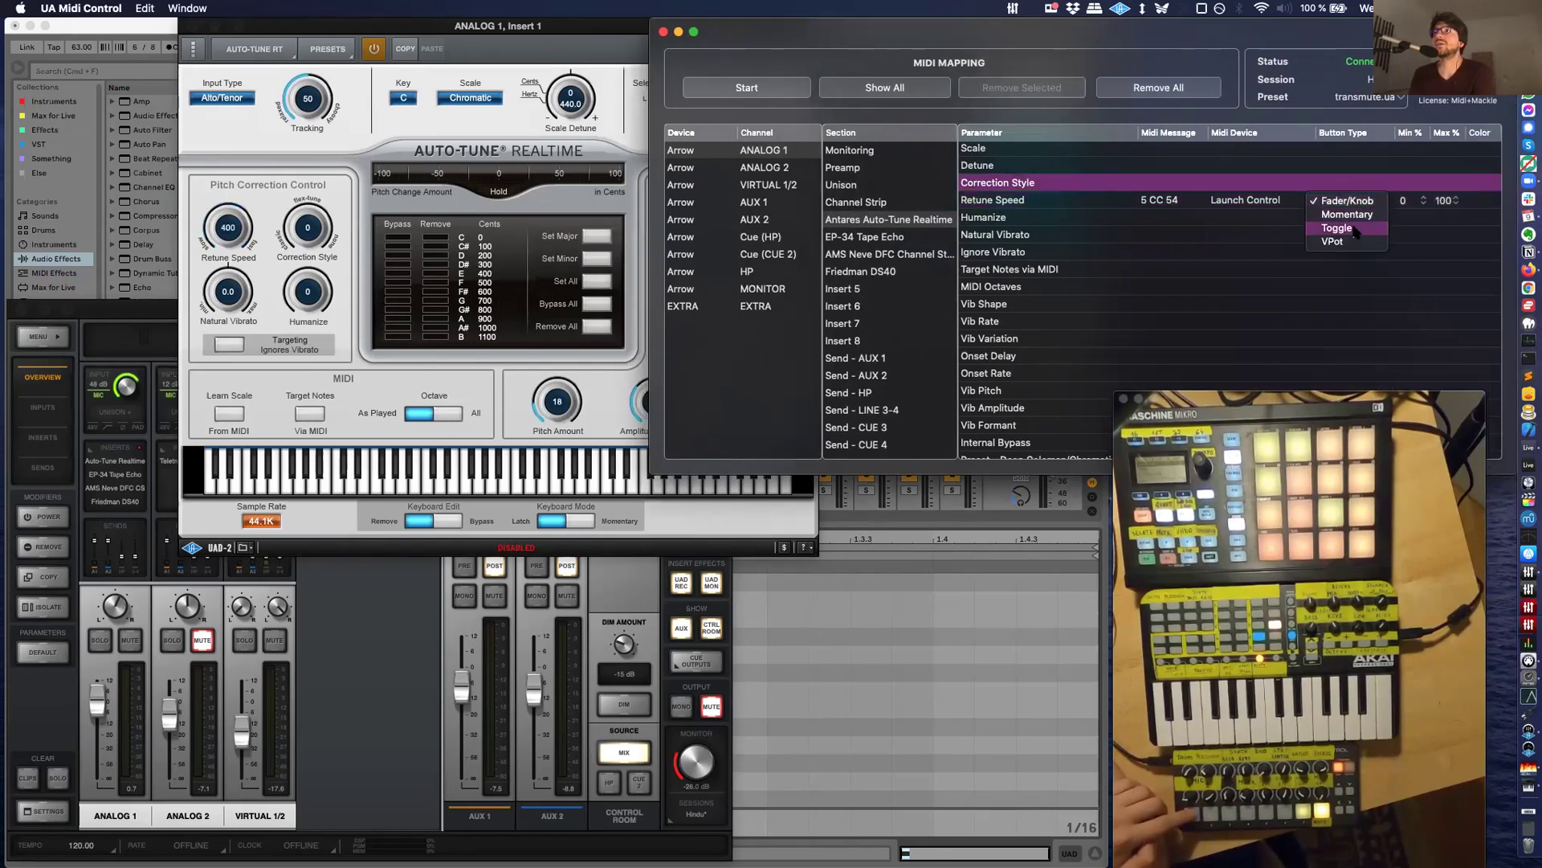
click(1337, 229)
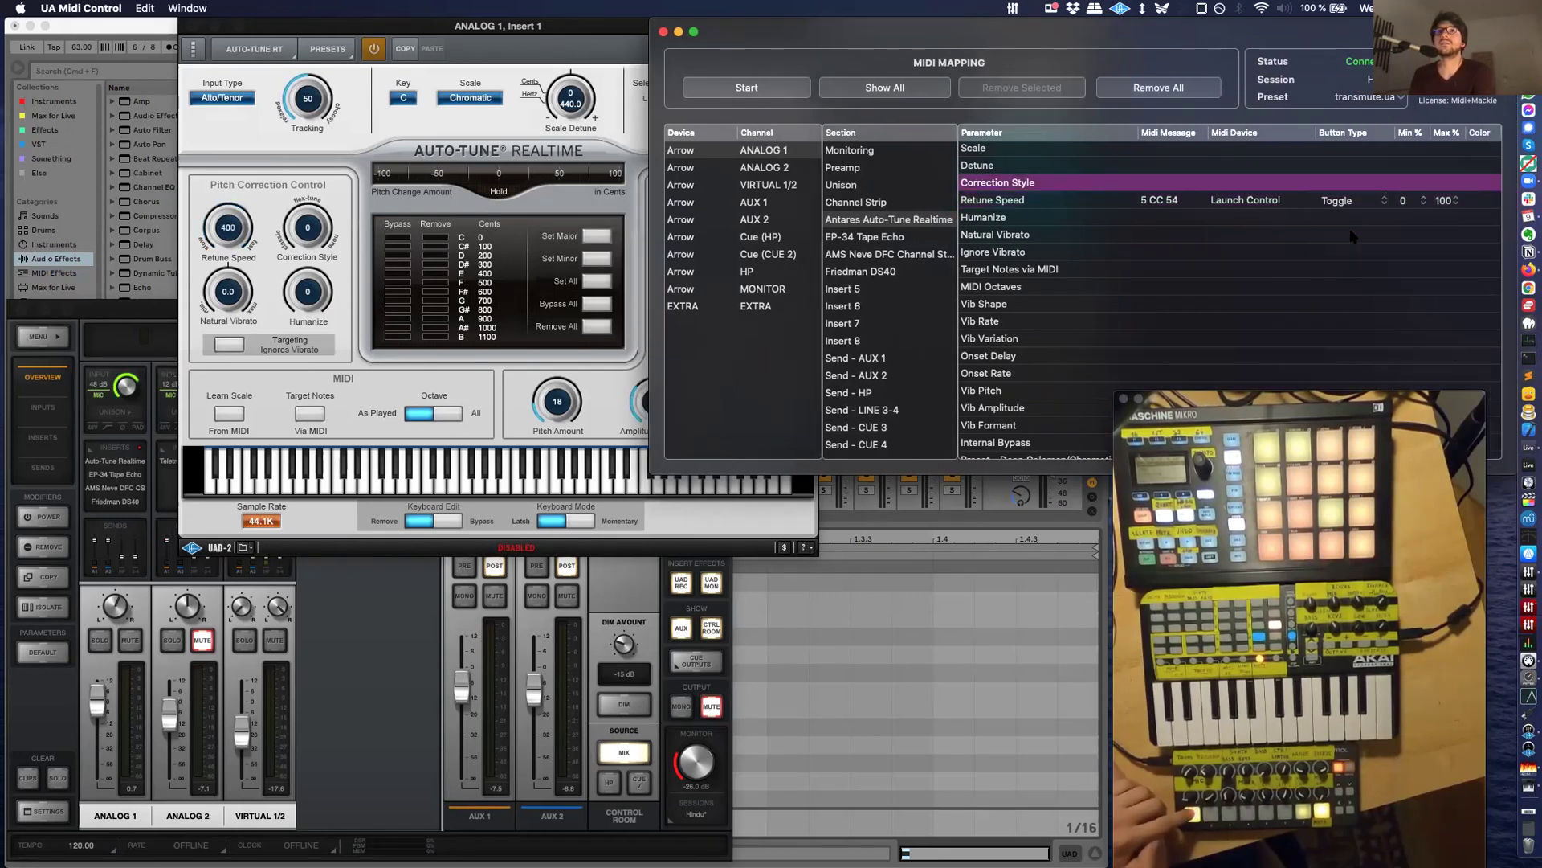
click(1360, 209)
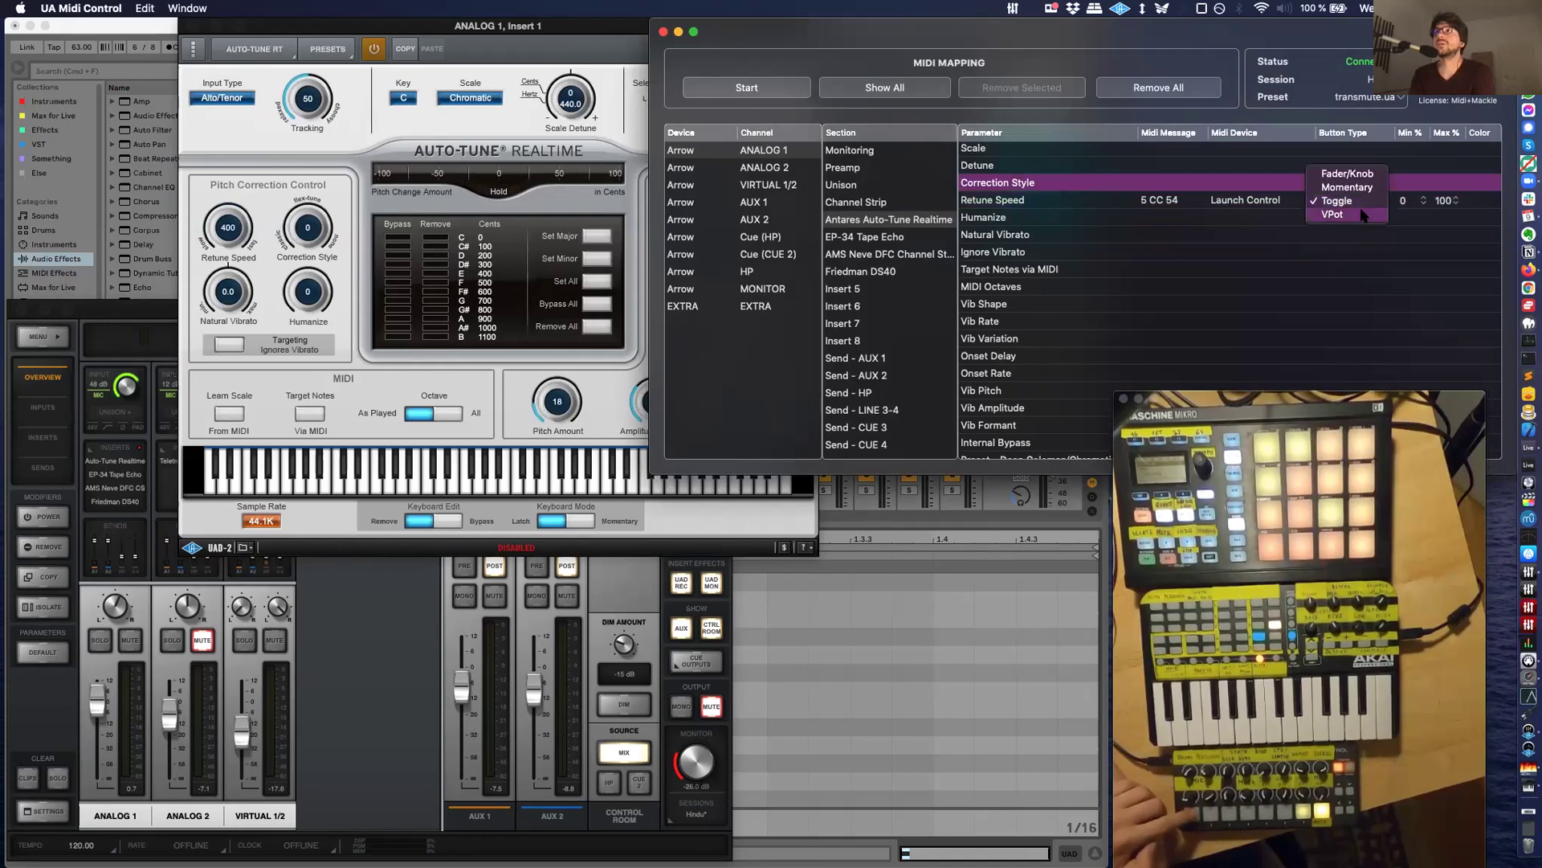
click(1359, 201)
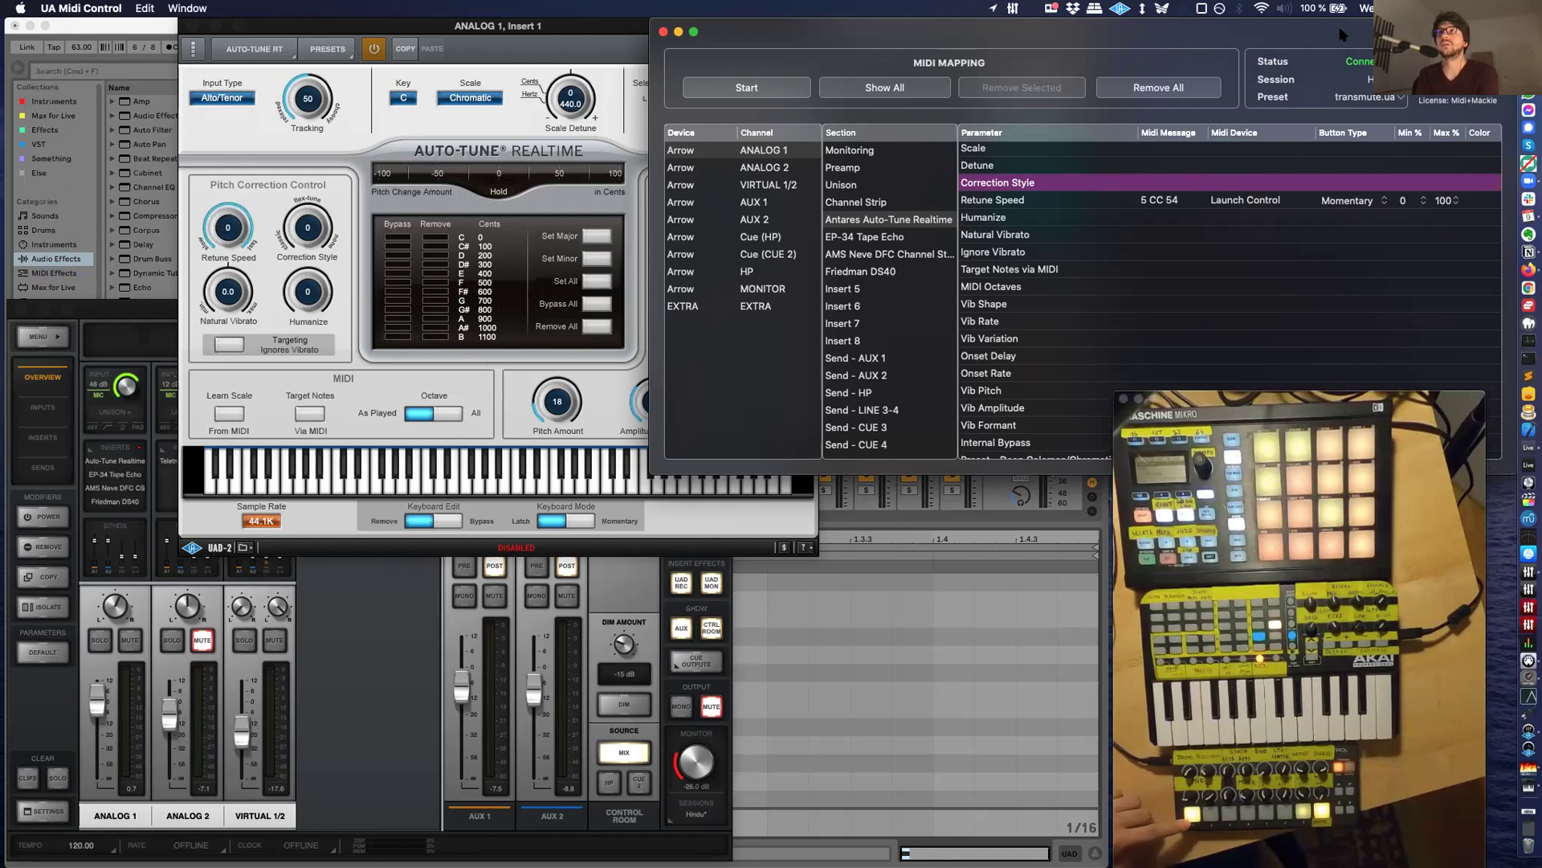
Set the Max % of the Retune Speed mapping to 59.
drag(1340, 34, 1299, 34)
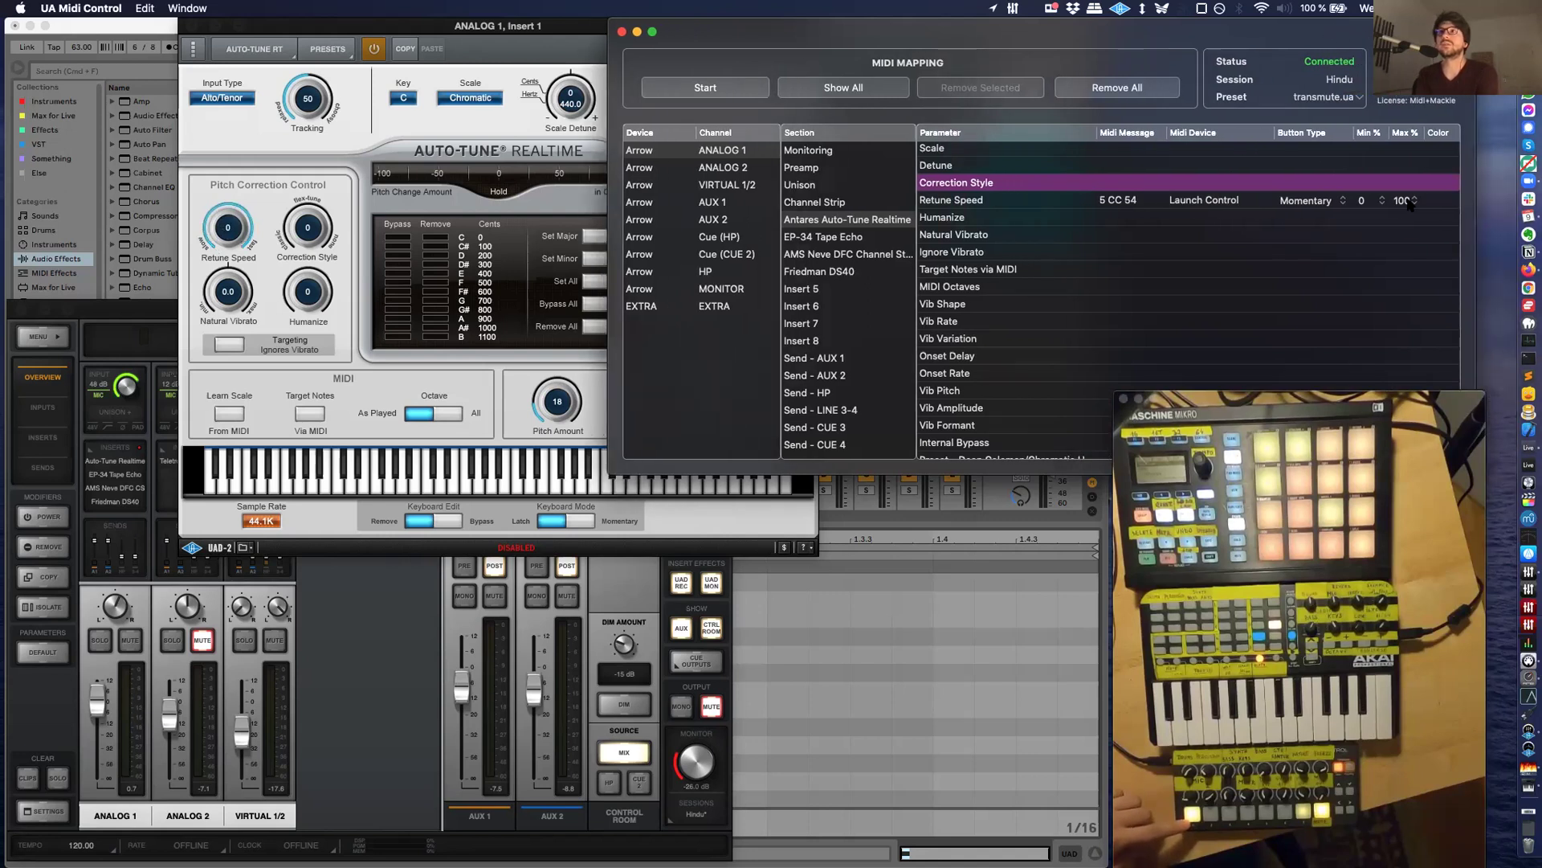
click(1406, 201)
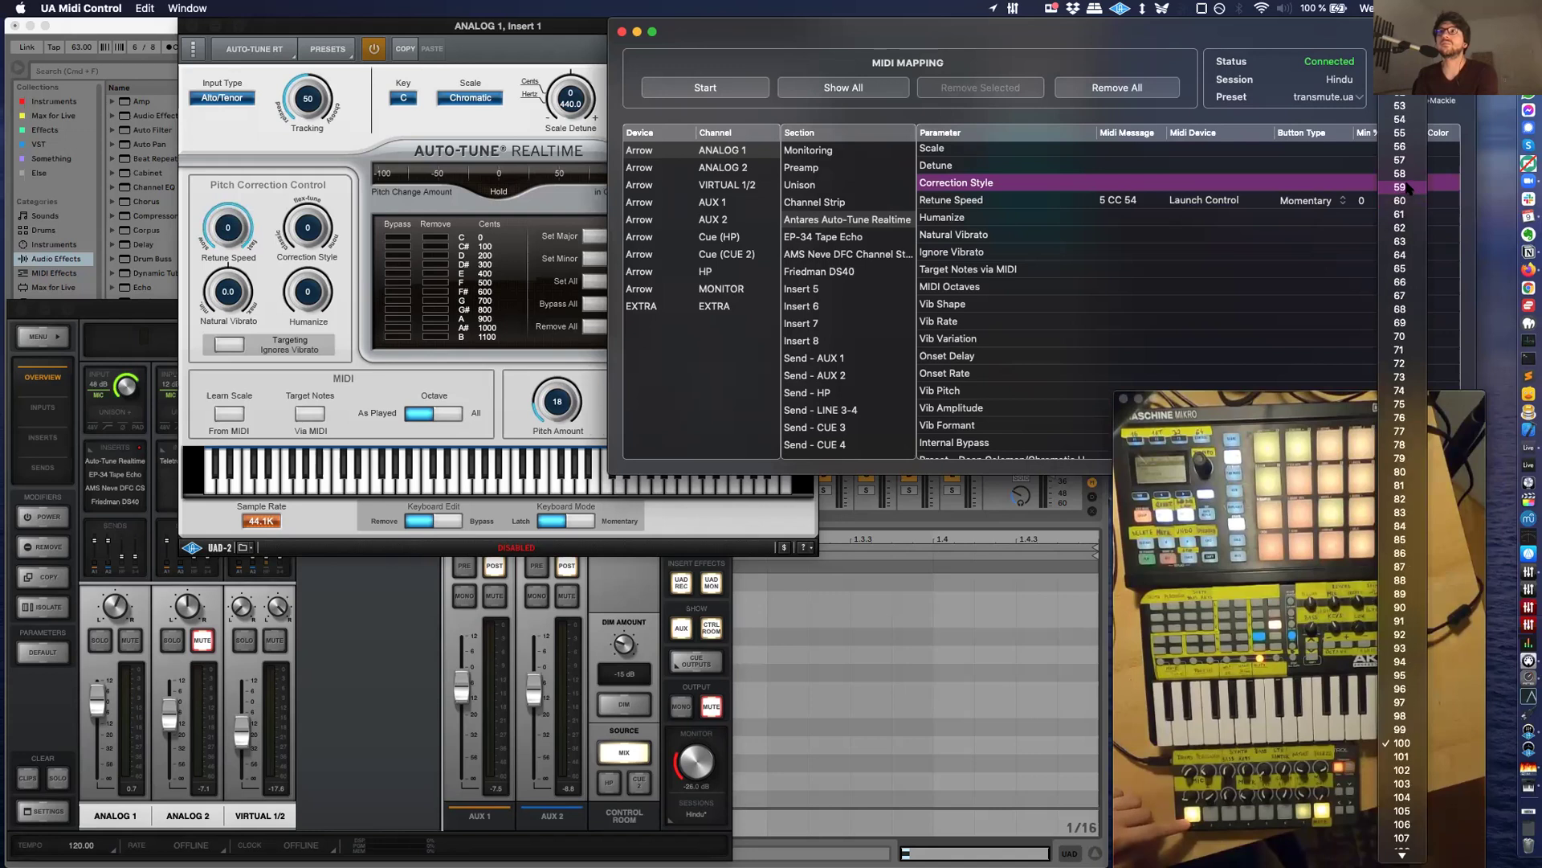
click(1407, 187)
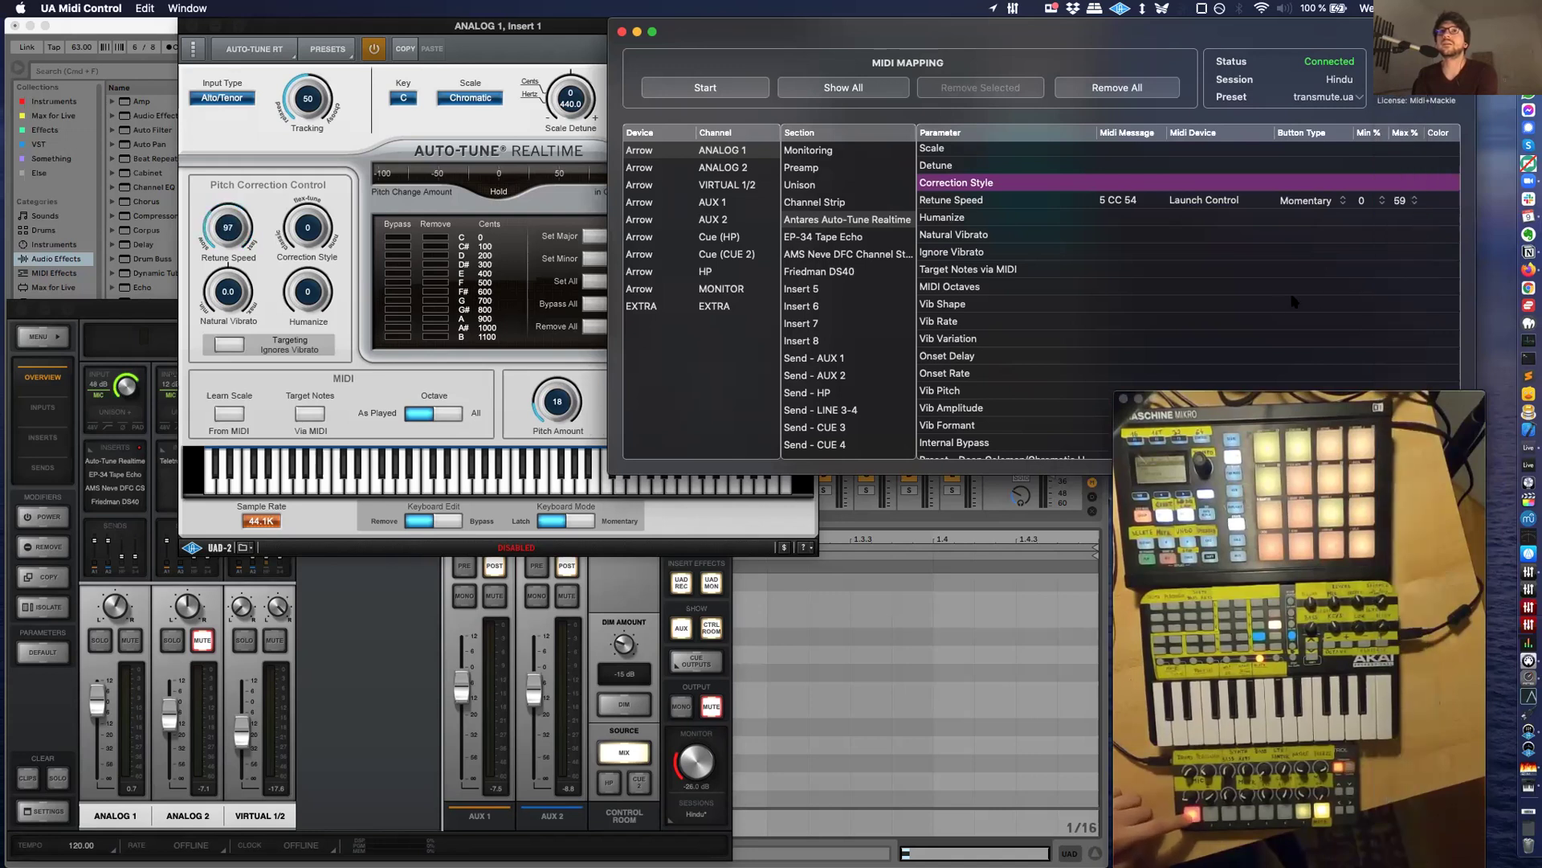
Set the Retune Speed mapping's range to Min 30 % and Max 100 %.
click(1406, 200)
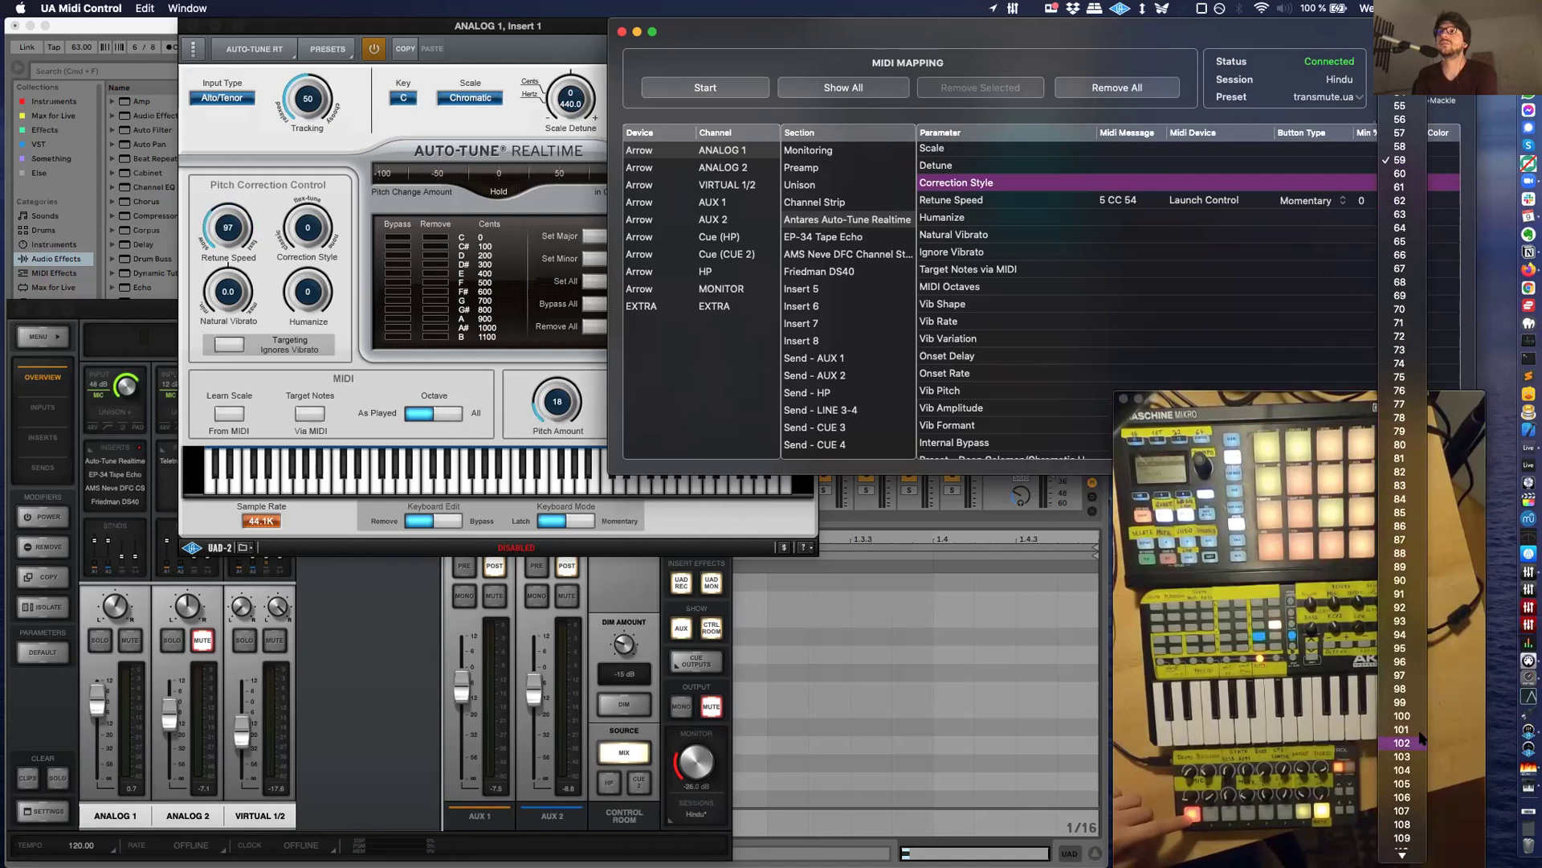
click(1364, 201)
click(1363, 200)
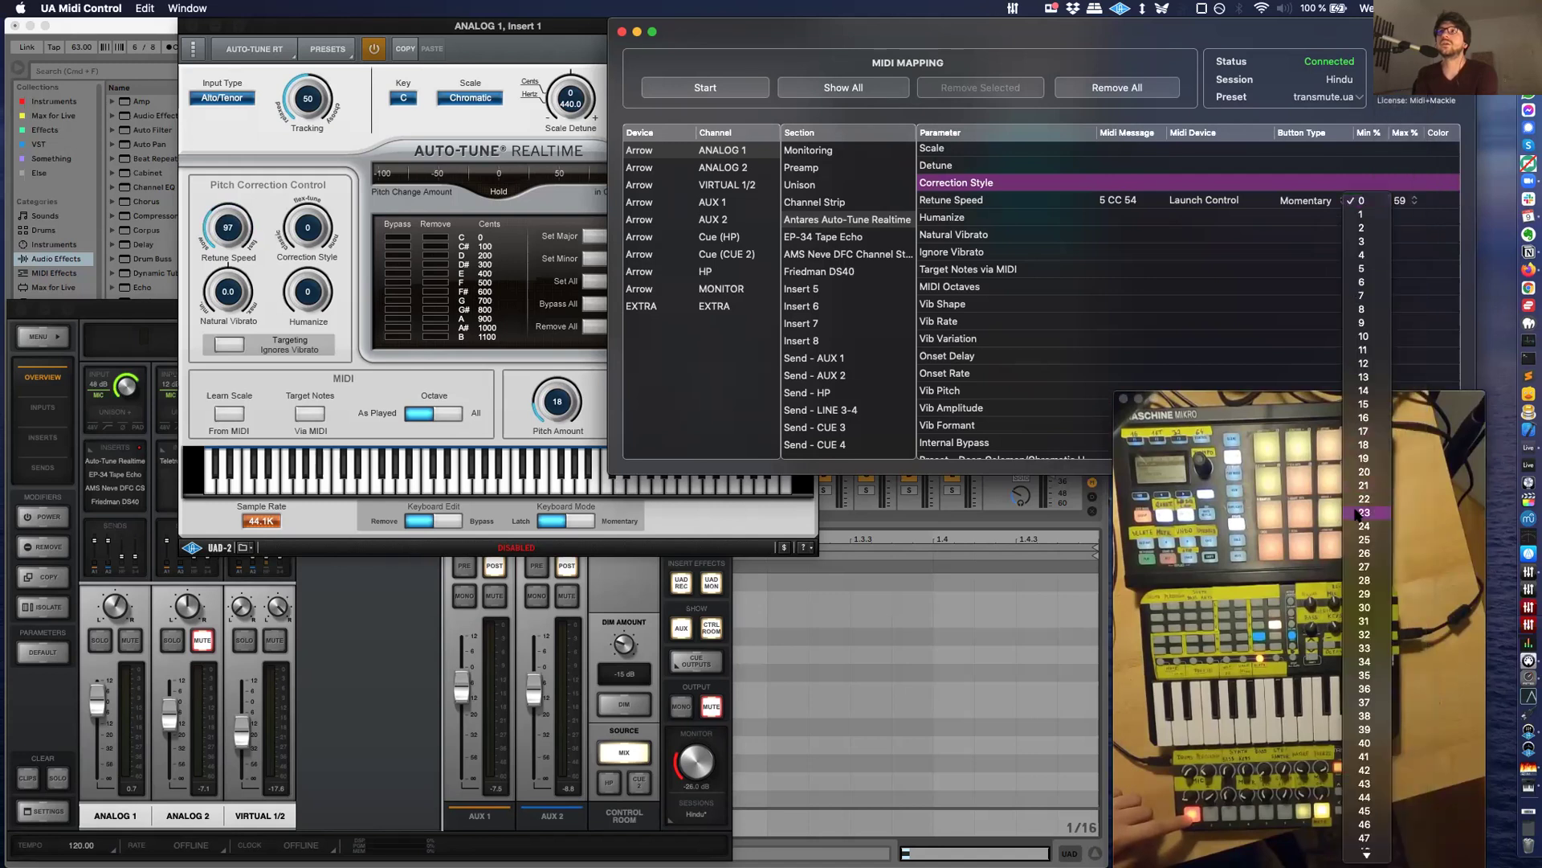
click(1196, 263)
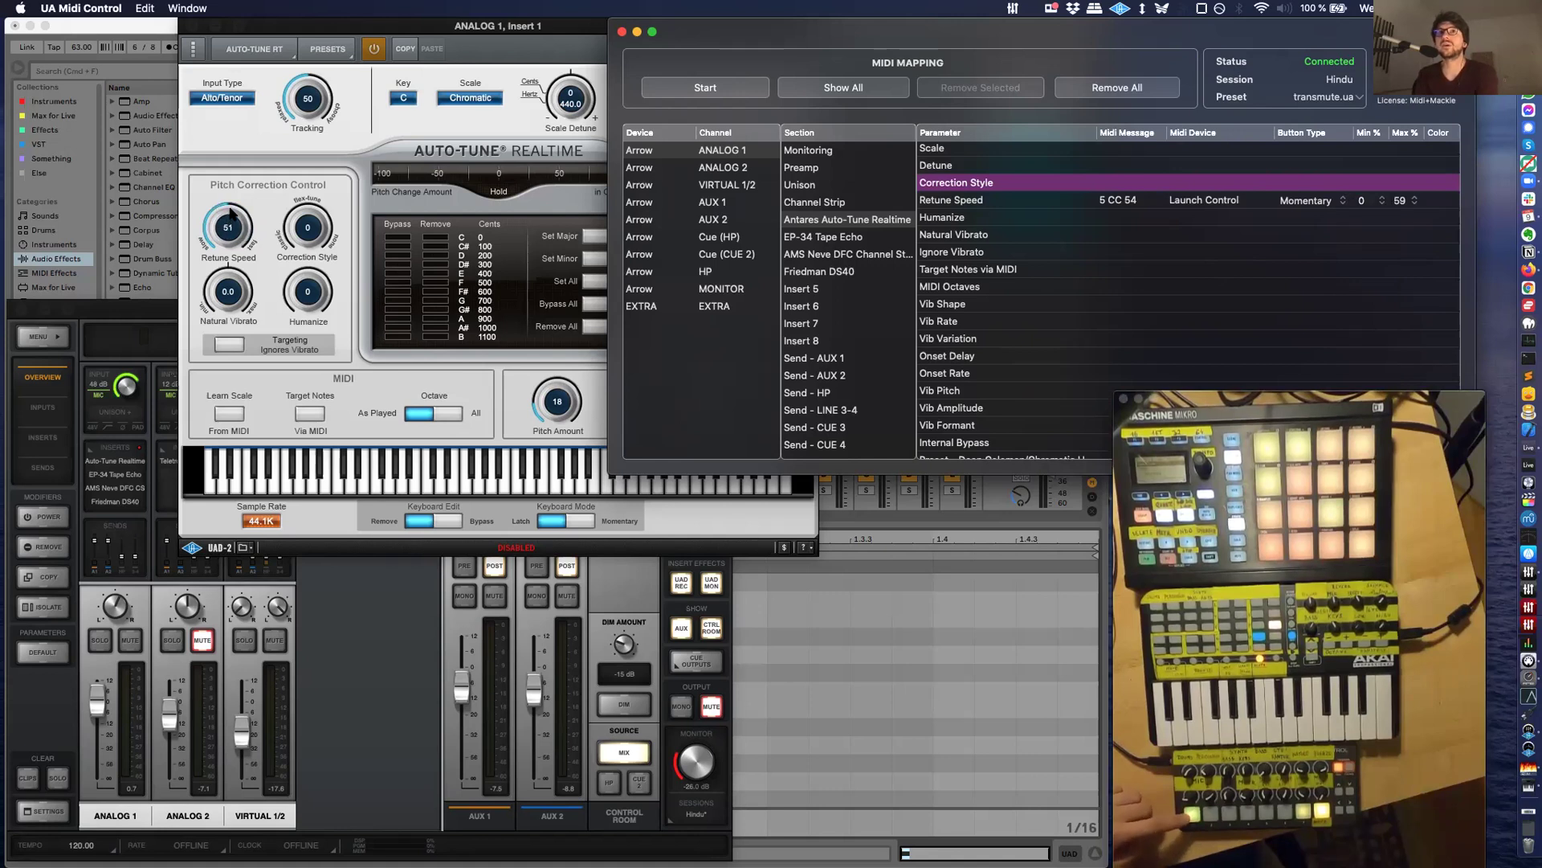
click(1384, 203)
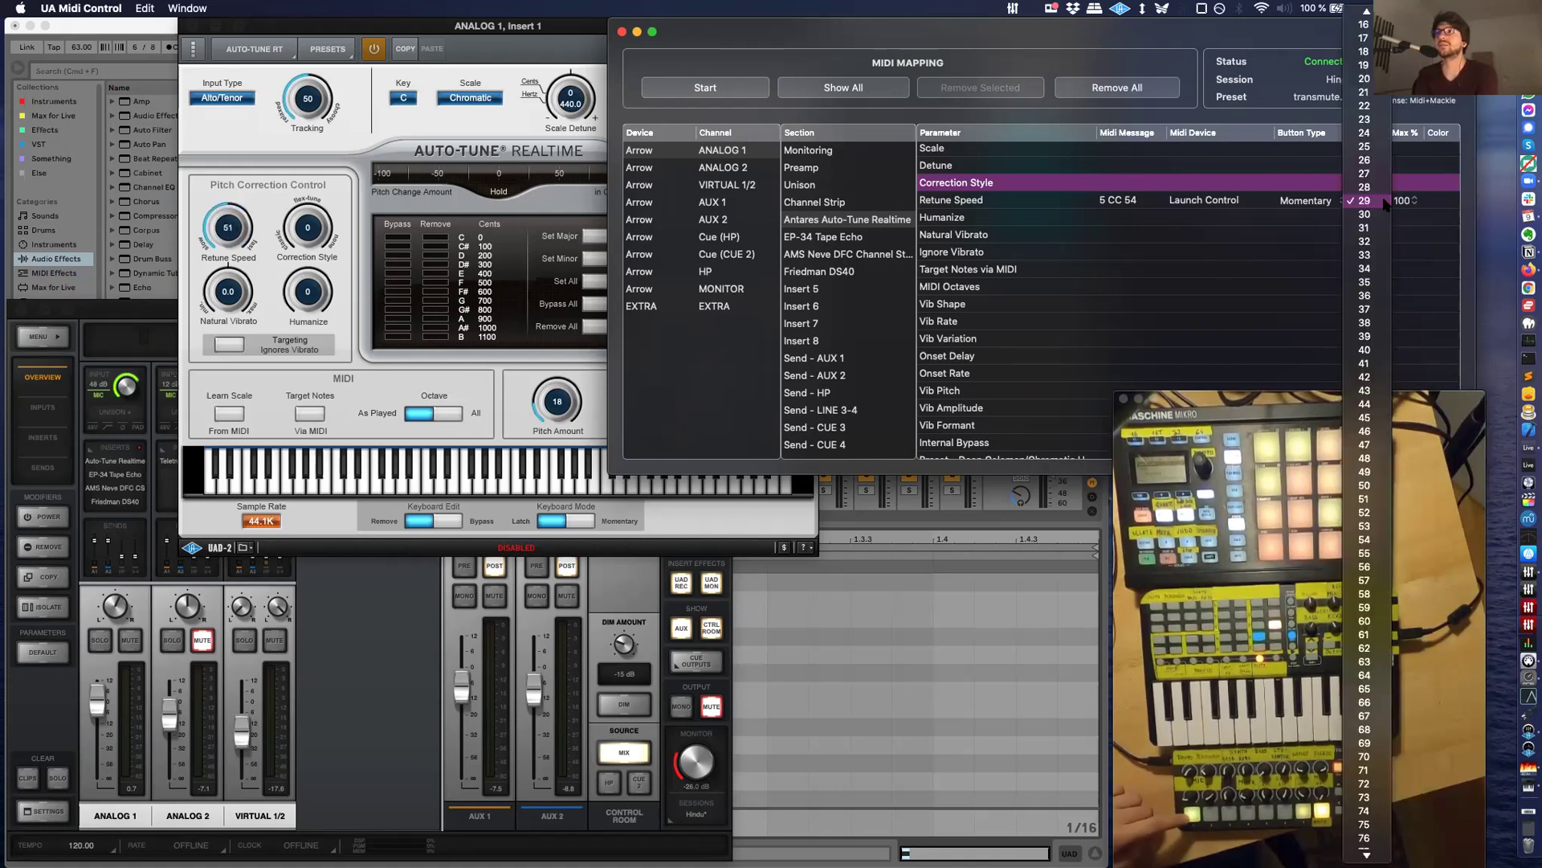
click(1379, 202)
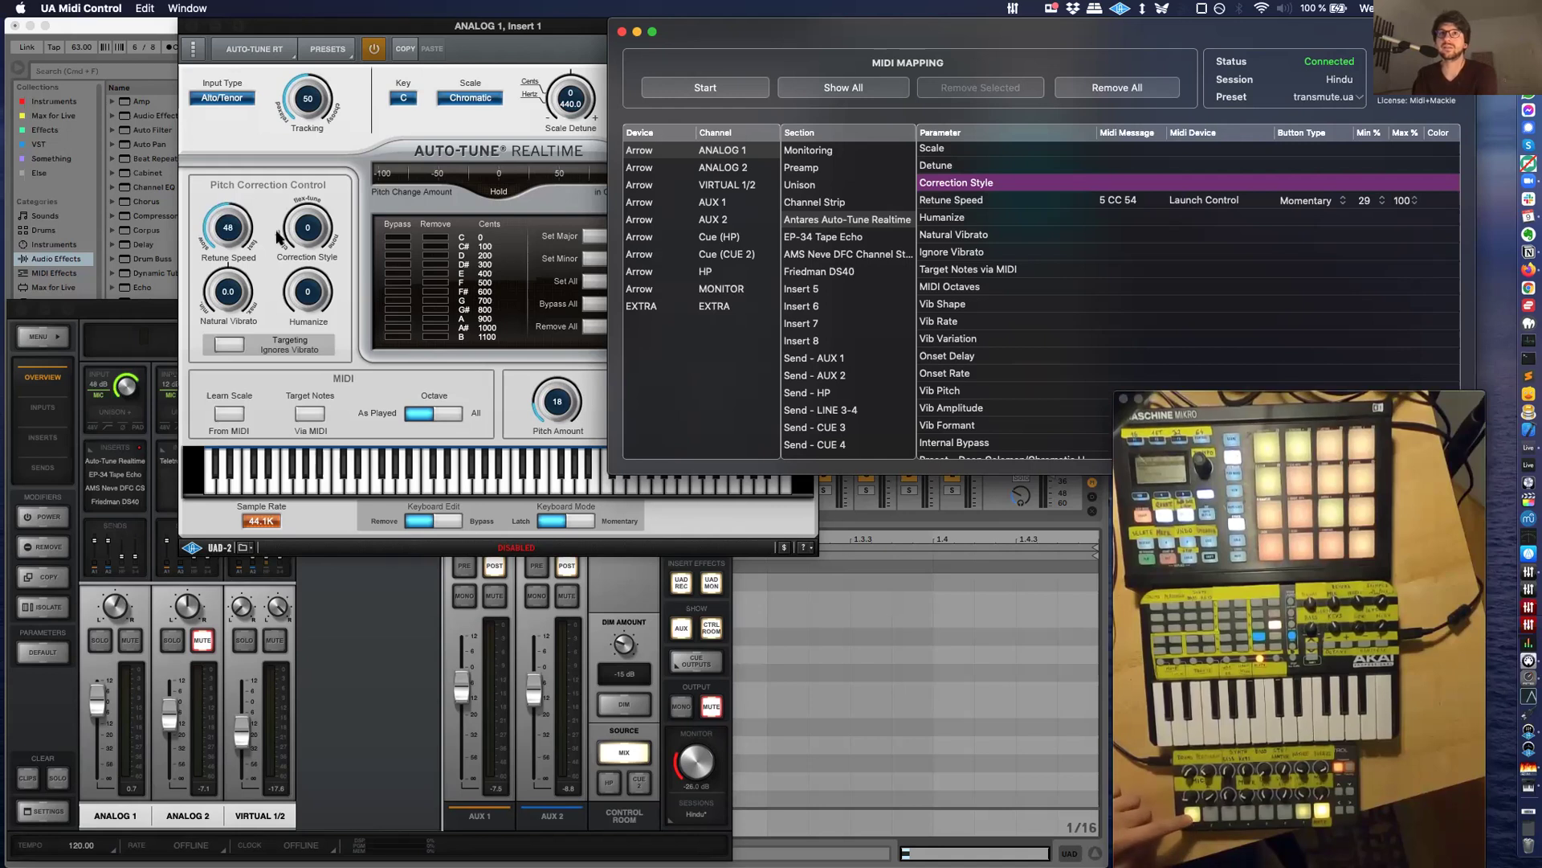
click(1205, 202)
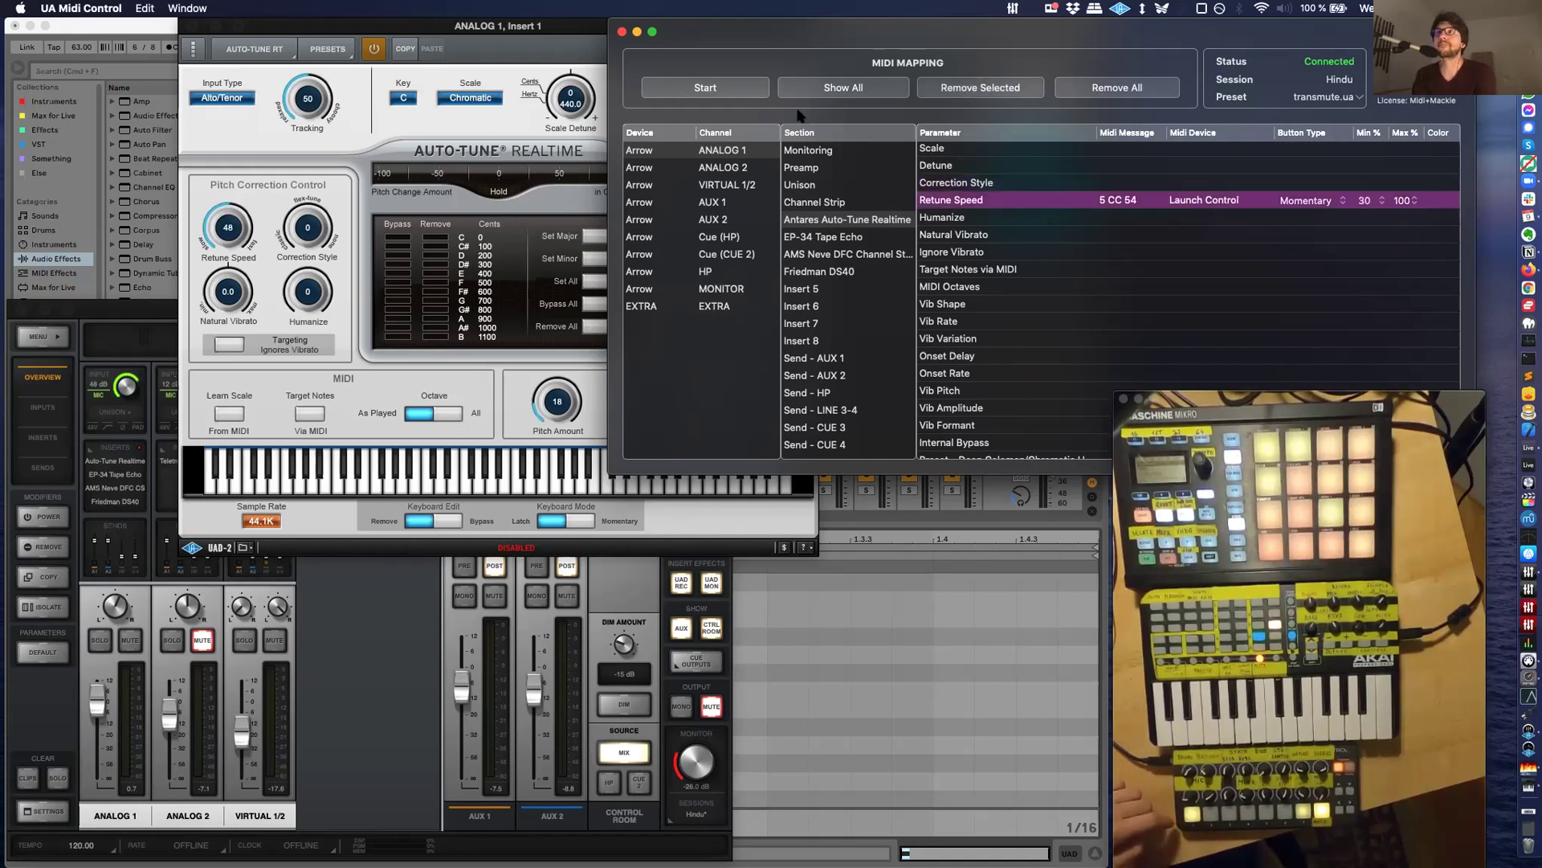
Remove the MIDI mapping from the Retune Speed parameter.
click(721, 90)
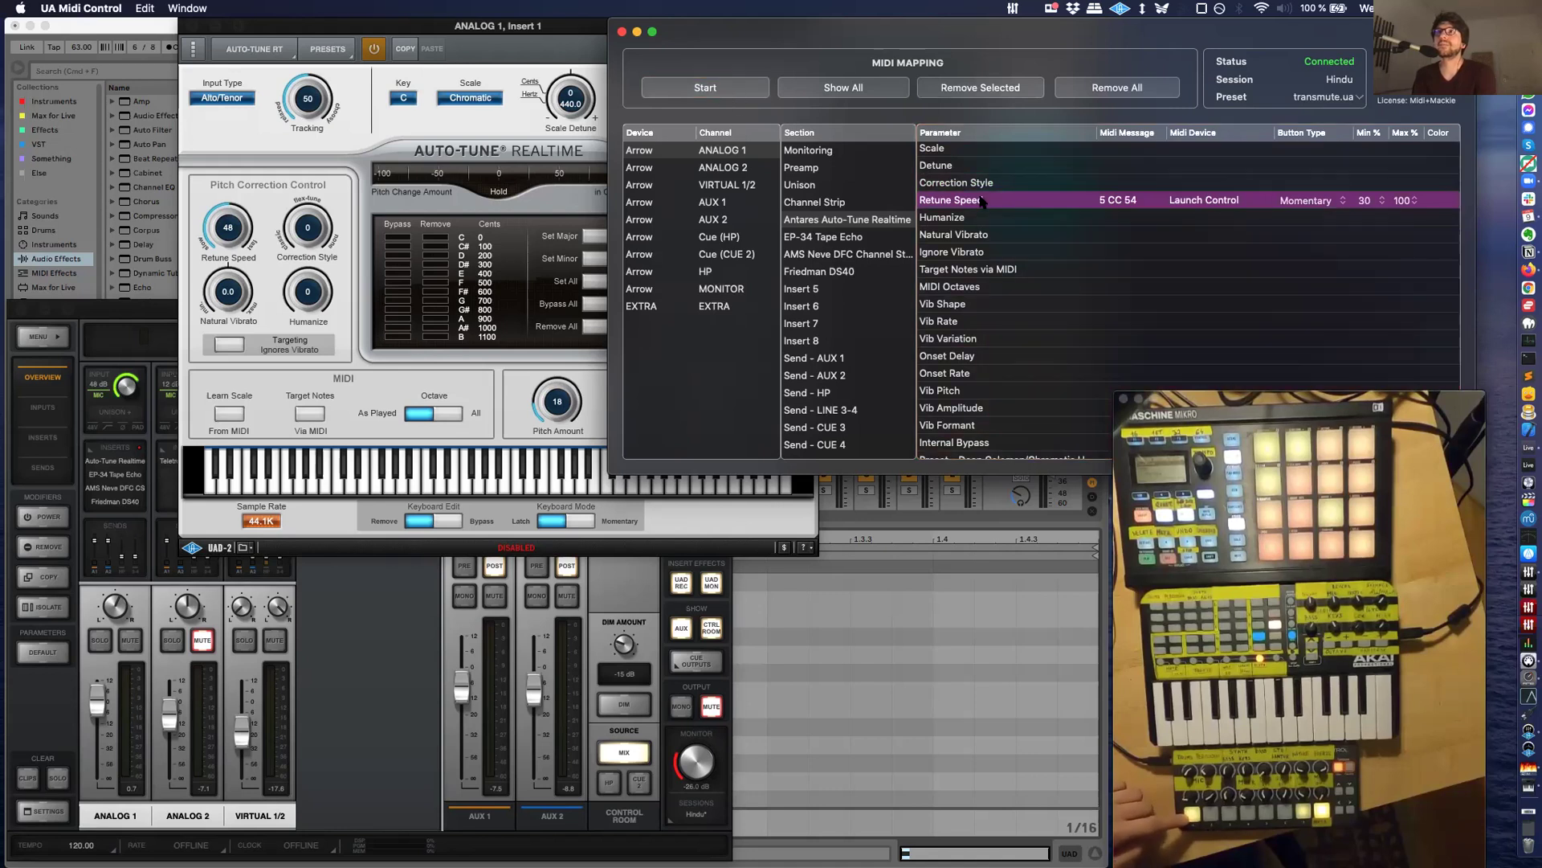
scroll(961, 232, up, 3)
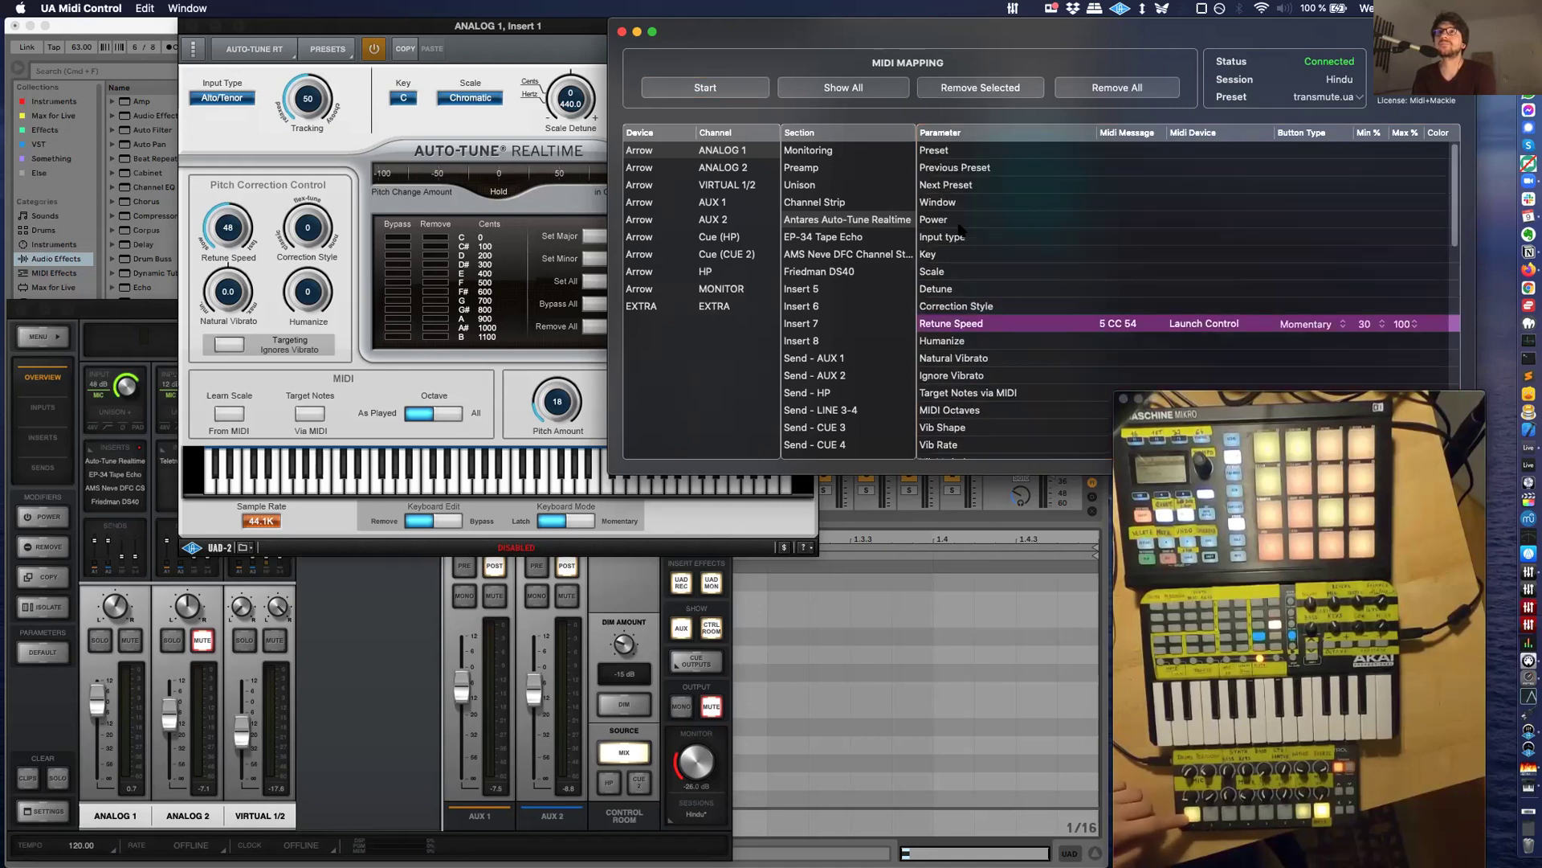
click(980, 87)
drag(980, 42, 982, 42)
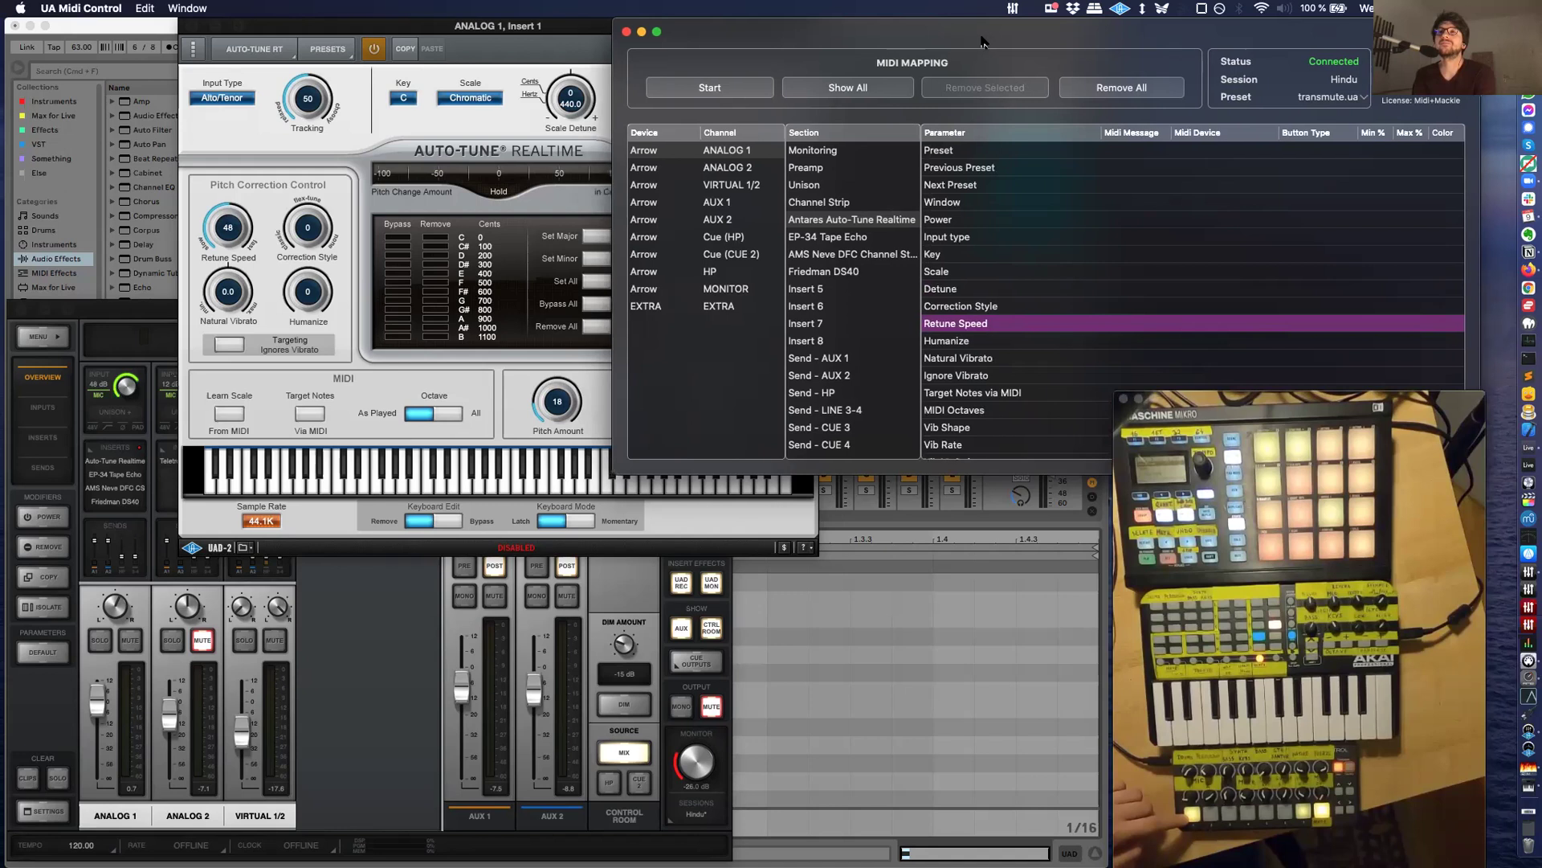
Minimize the Console mixer and move the Auto-Tune plug-in window lower on the screen.
click(1240, 378)
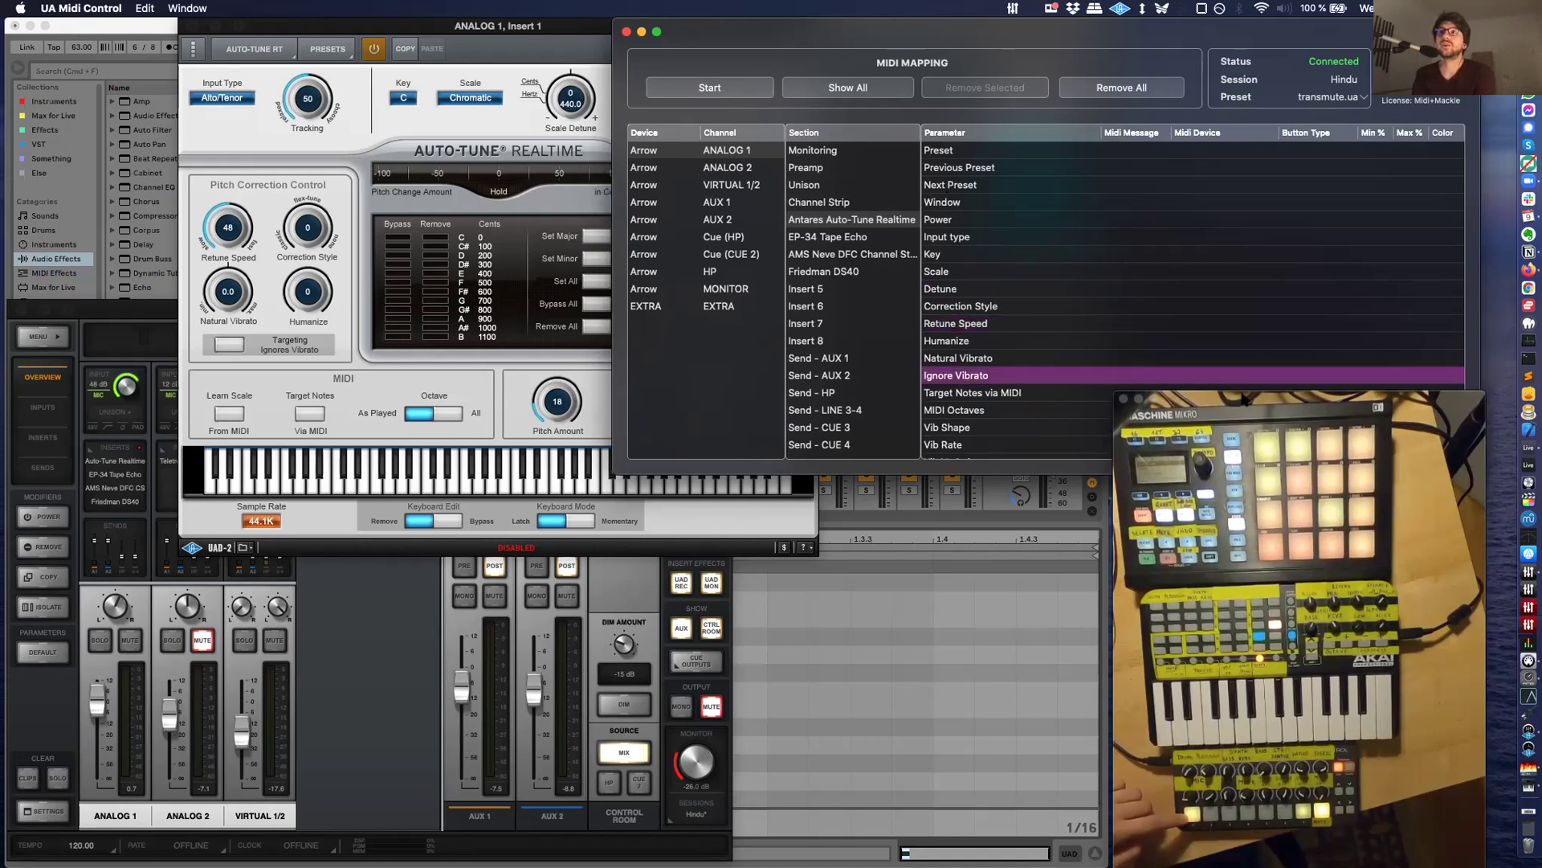
drag(1250, 399, 1281, 390)
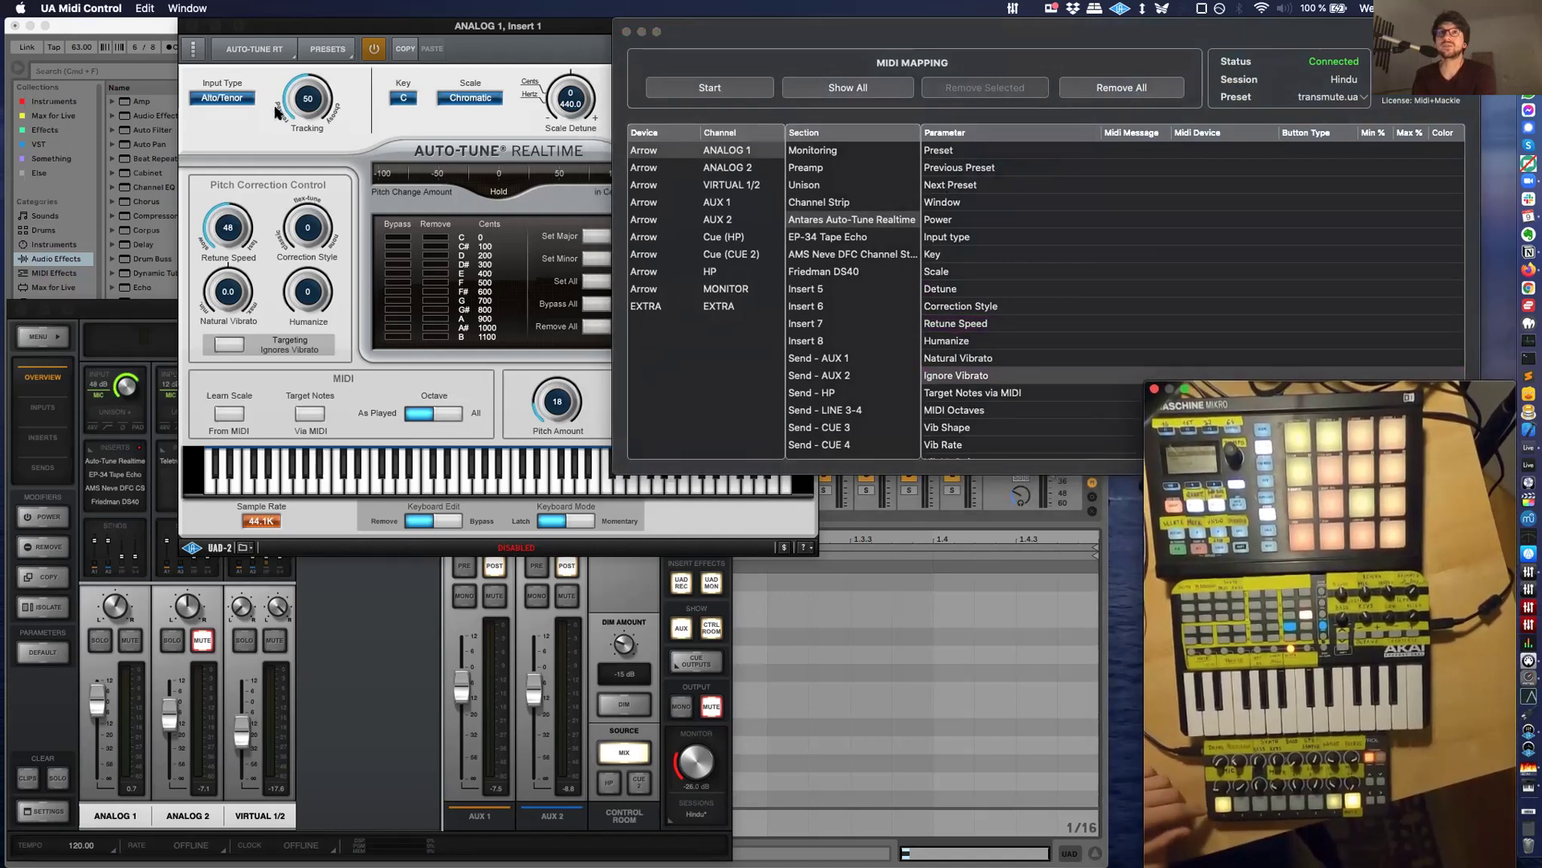
click(43, 309)
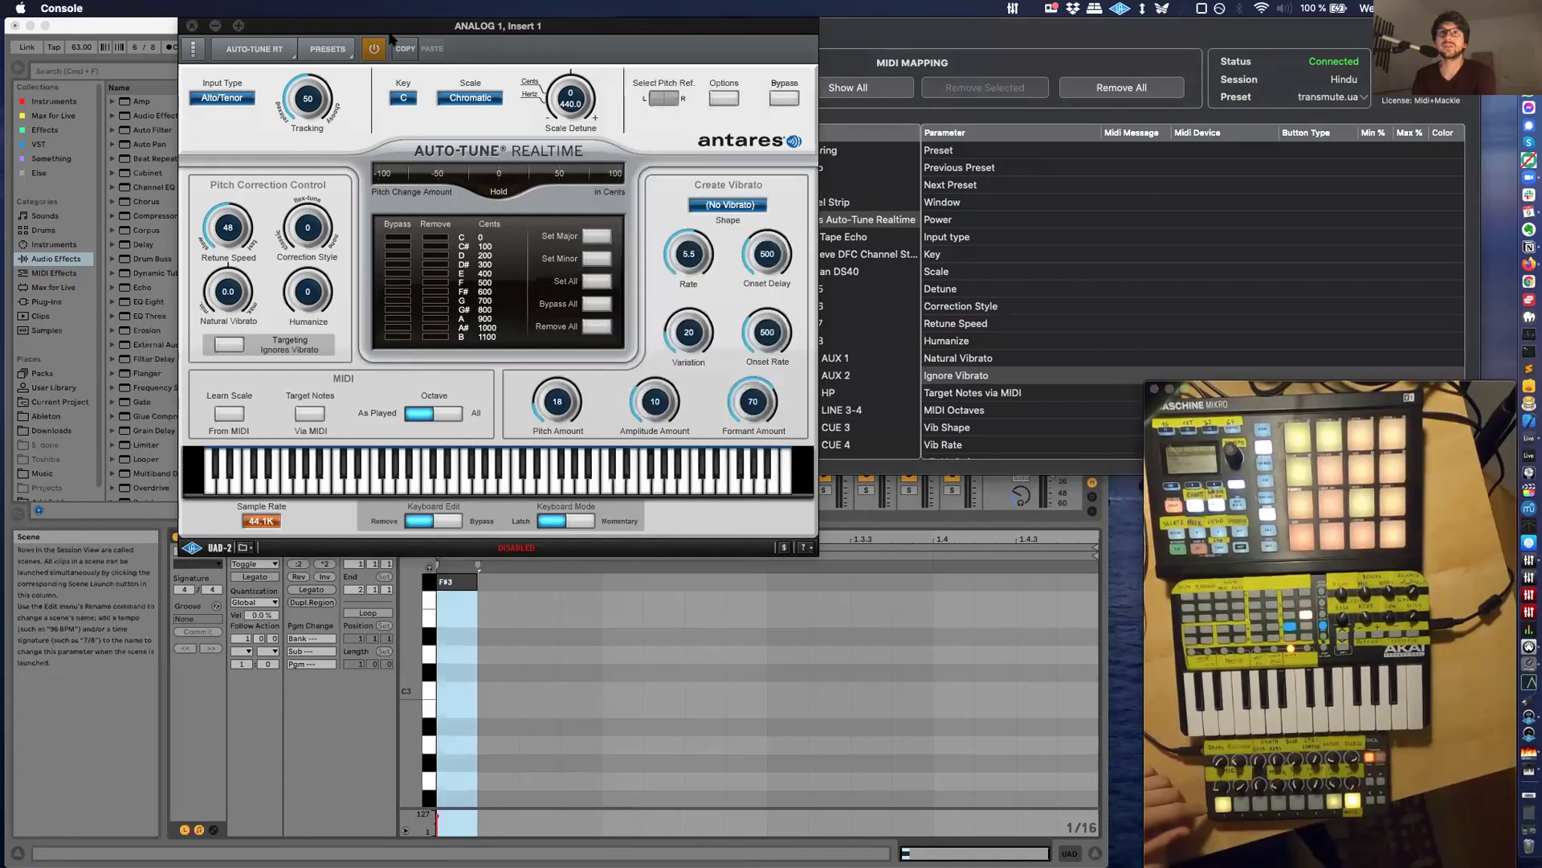
drag(369, 28, 281, 251)
Switch briefly to the Ableton Live session and return to Console and the UA Midi Control mapping window.
click(465, 49)
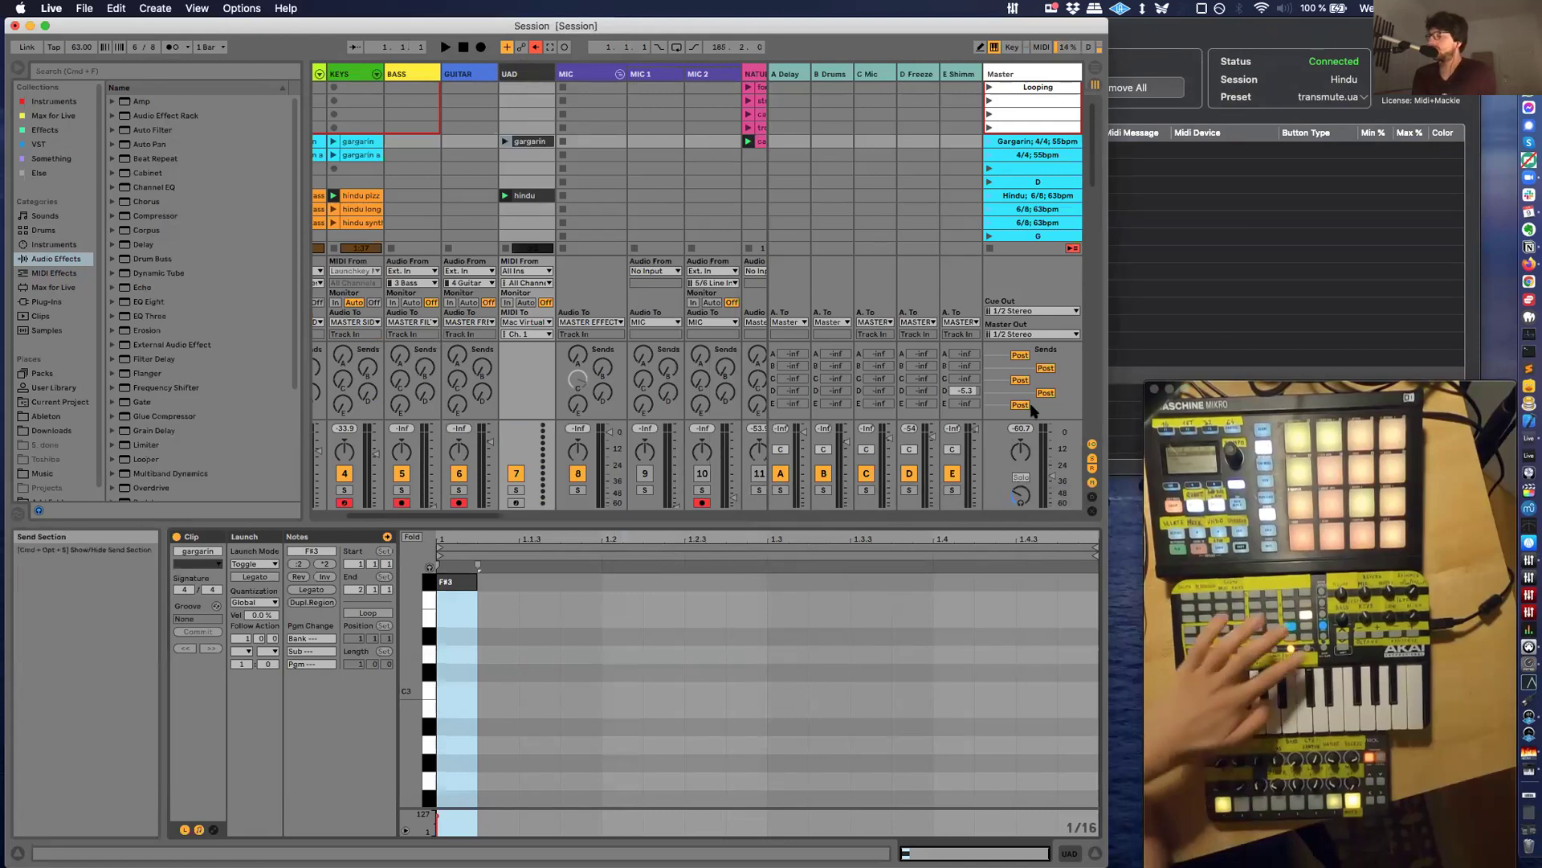
click(1529, 716)
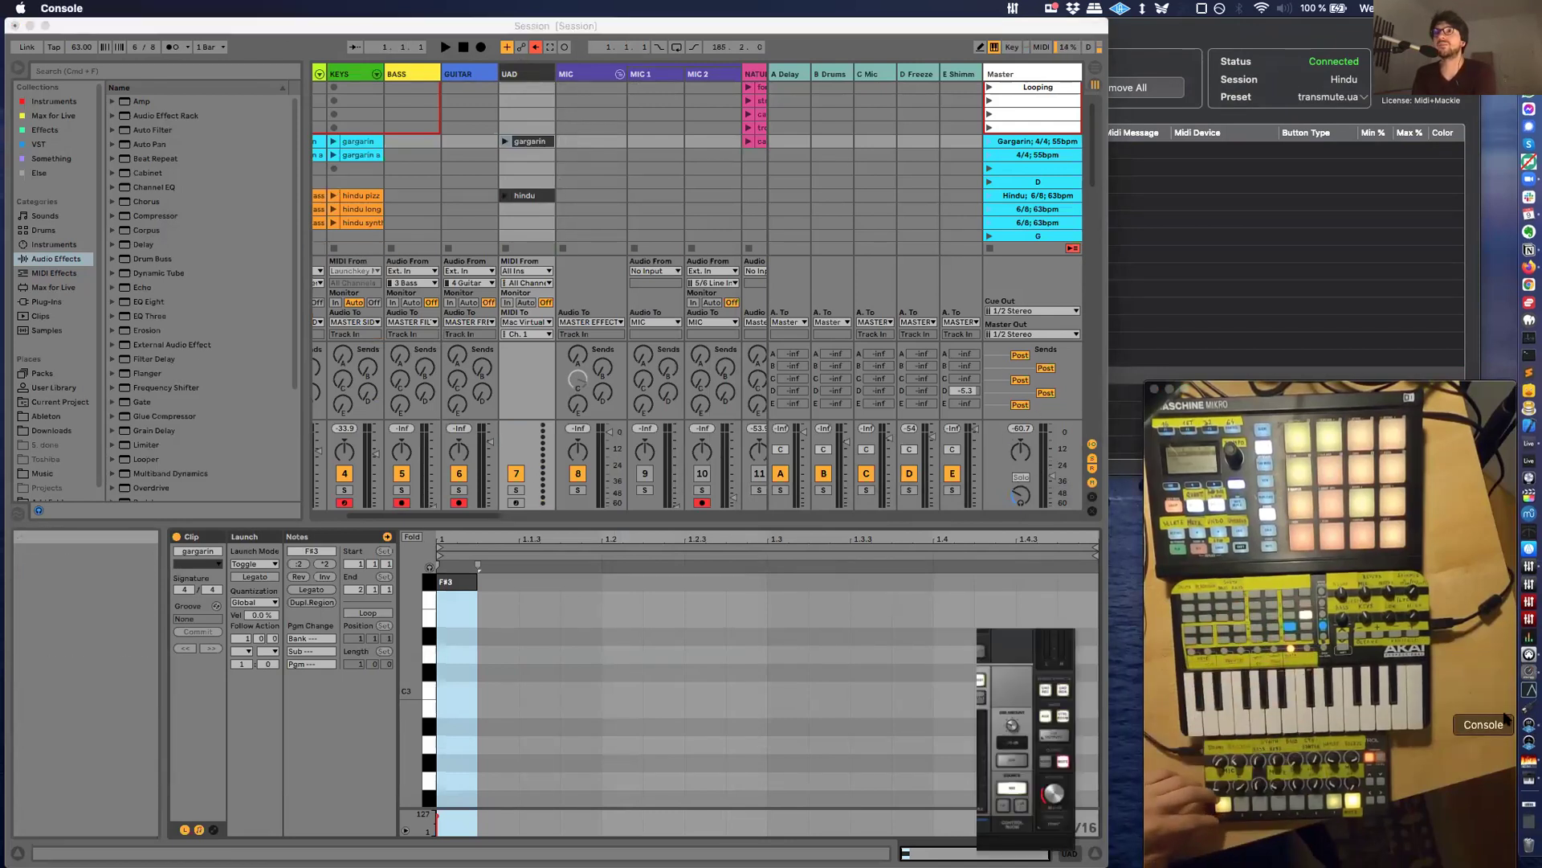
click(1336, 207)
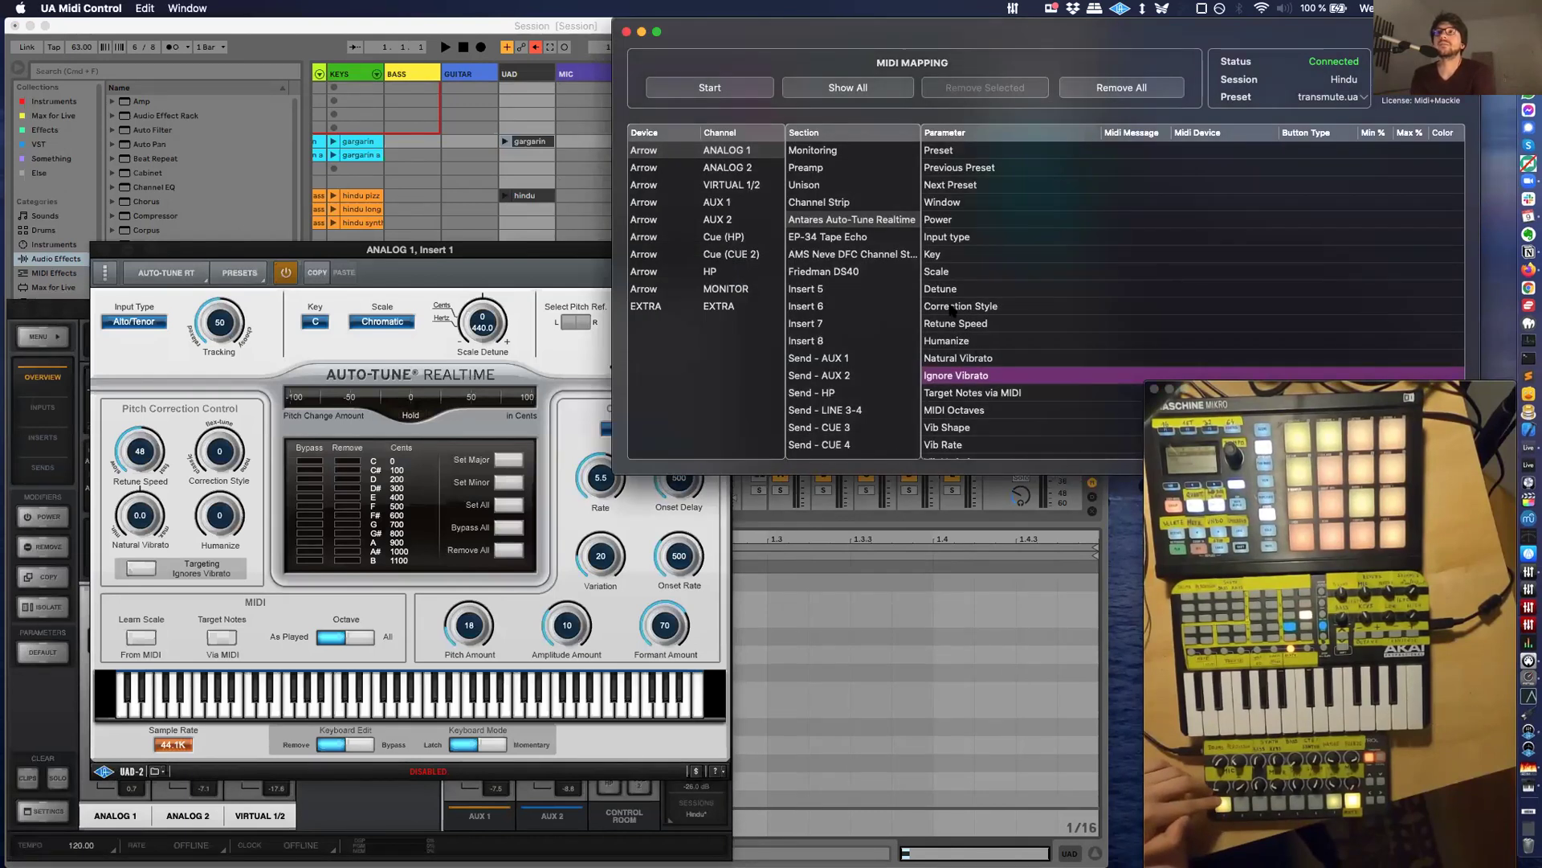
Select the Auto-Tune Realtime Key parameter as the mapping target, briefly starting and stopping MIDI mapping.
click(947, 256)
click(717, 88)
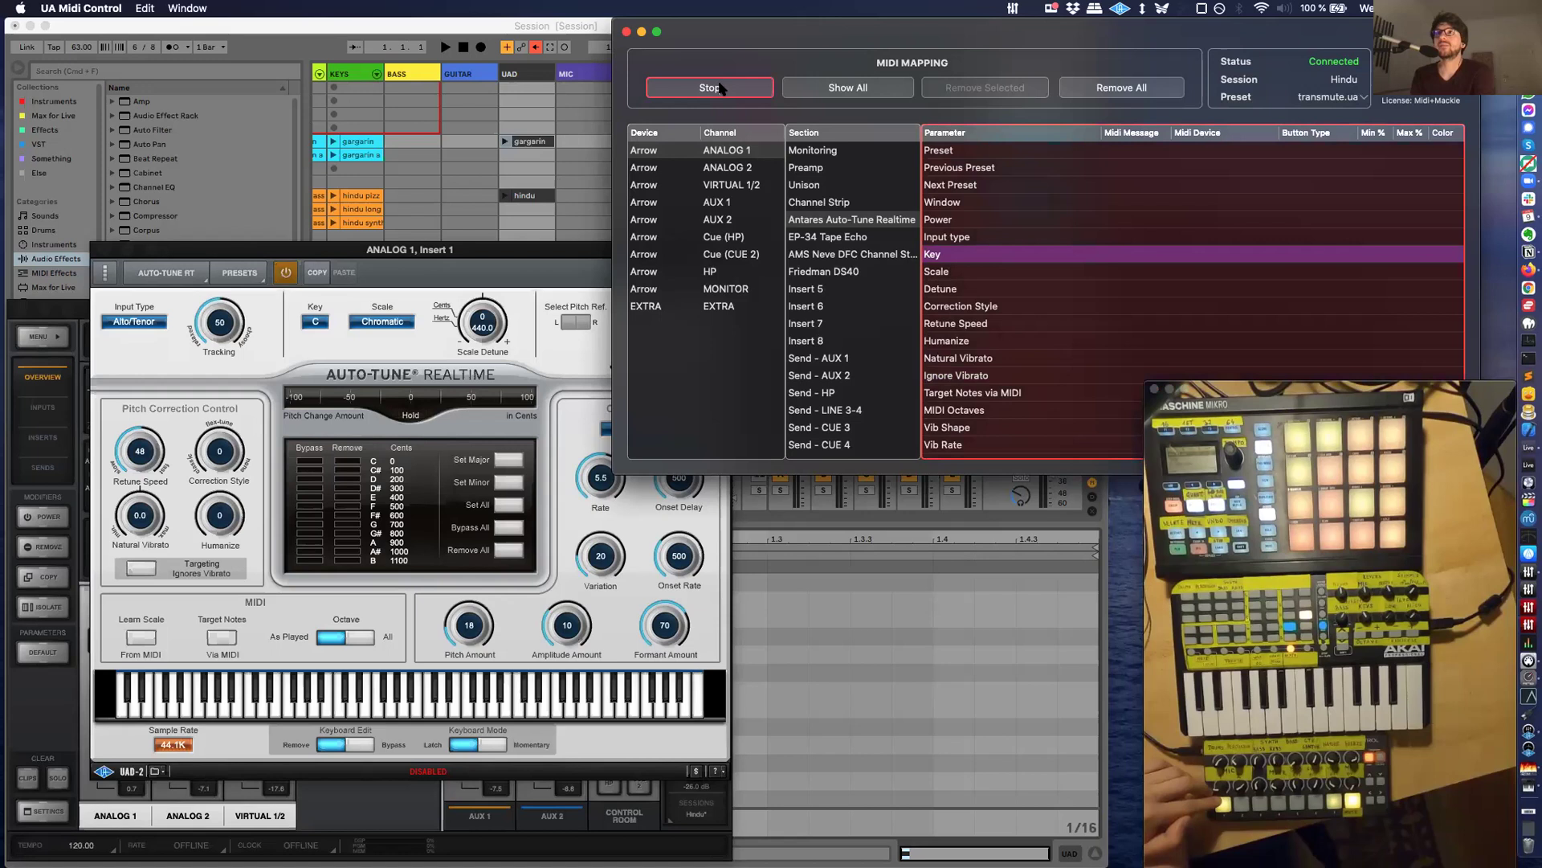
click(698, 92)
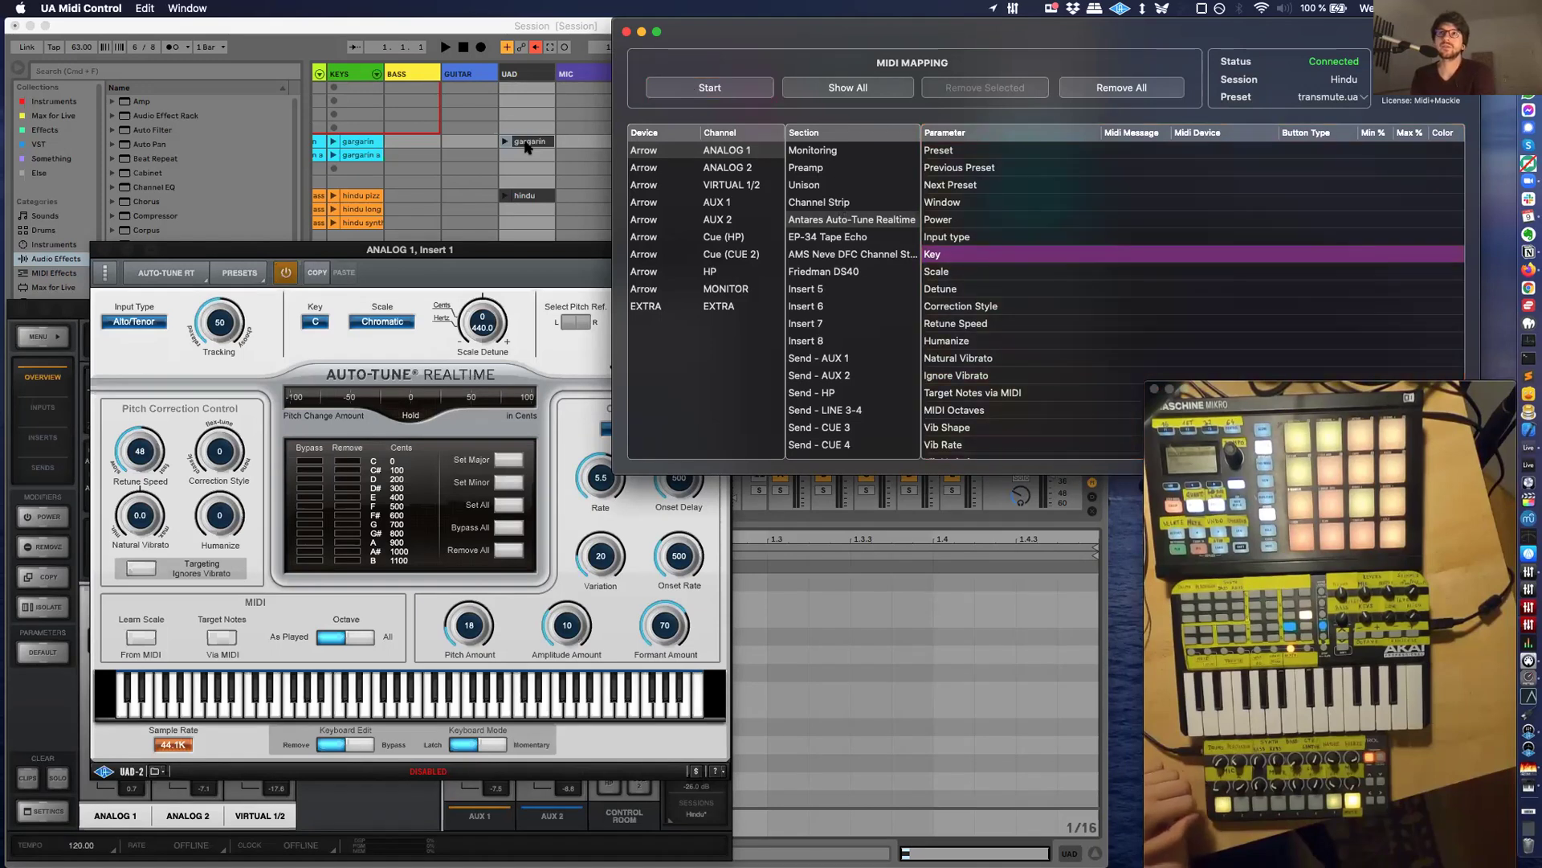
Switch to Ableton Live, open the gargarin clip on the UAD track and delete its MIDI note.
click(528, 148)
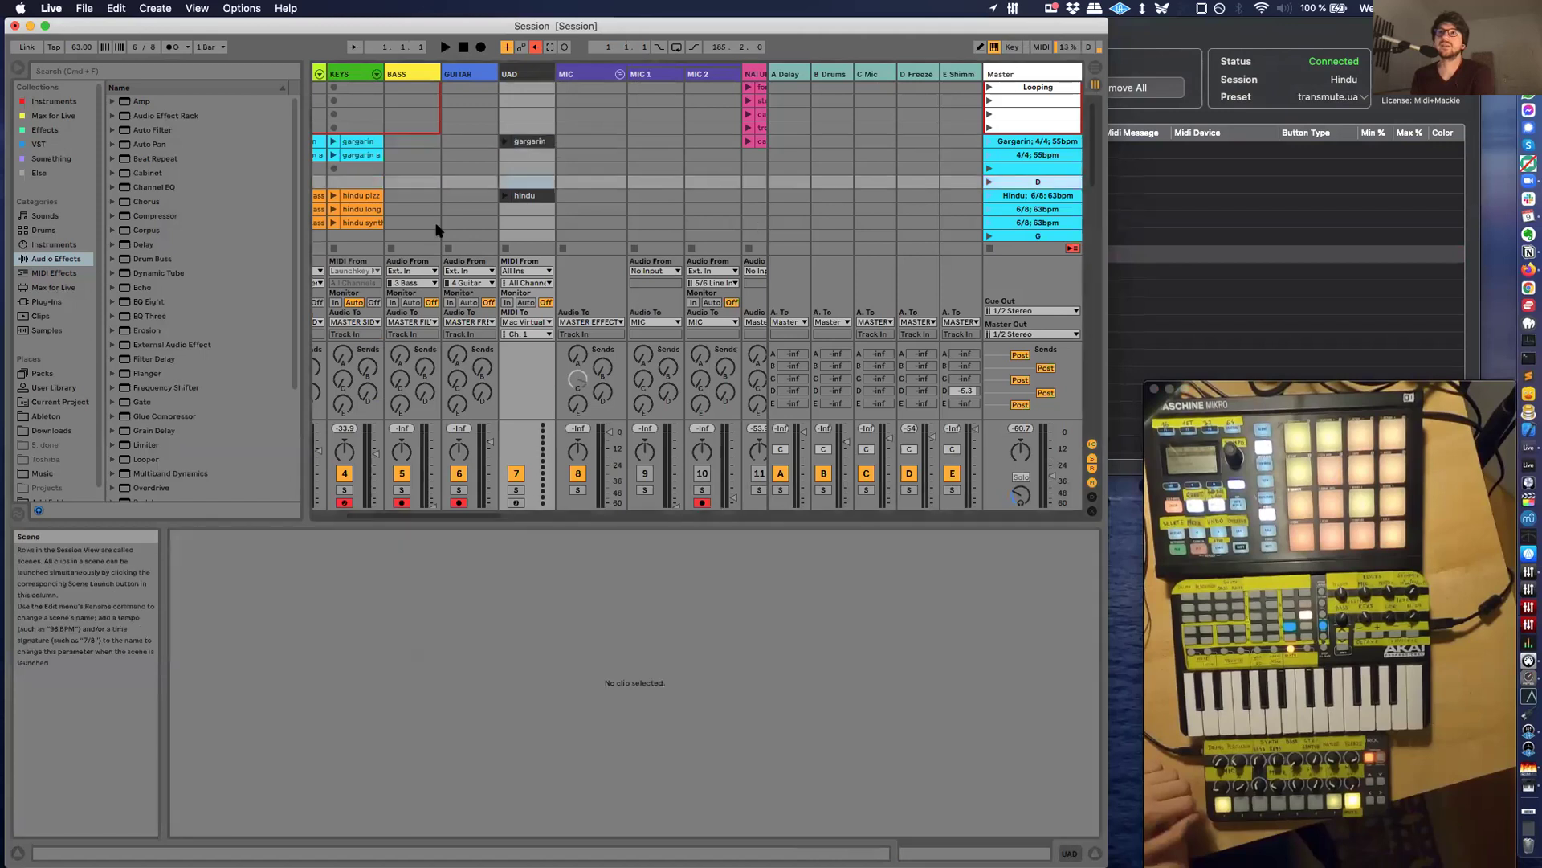
click(1038, 237)
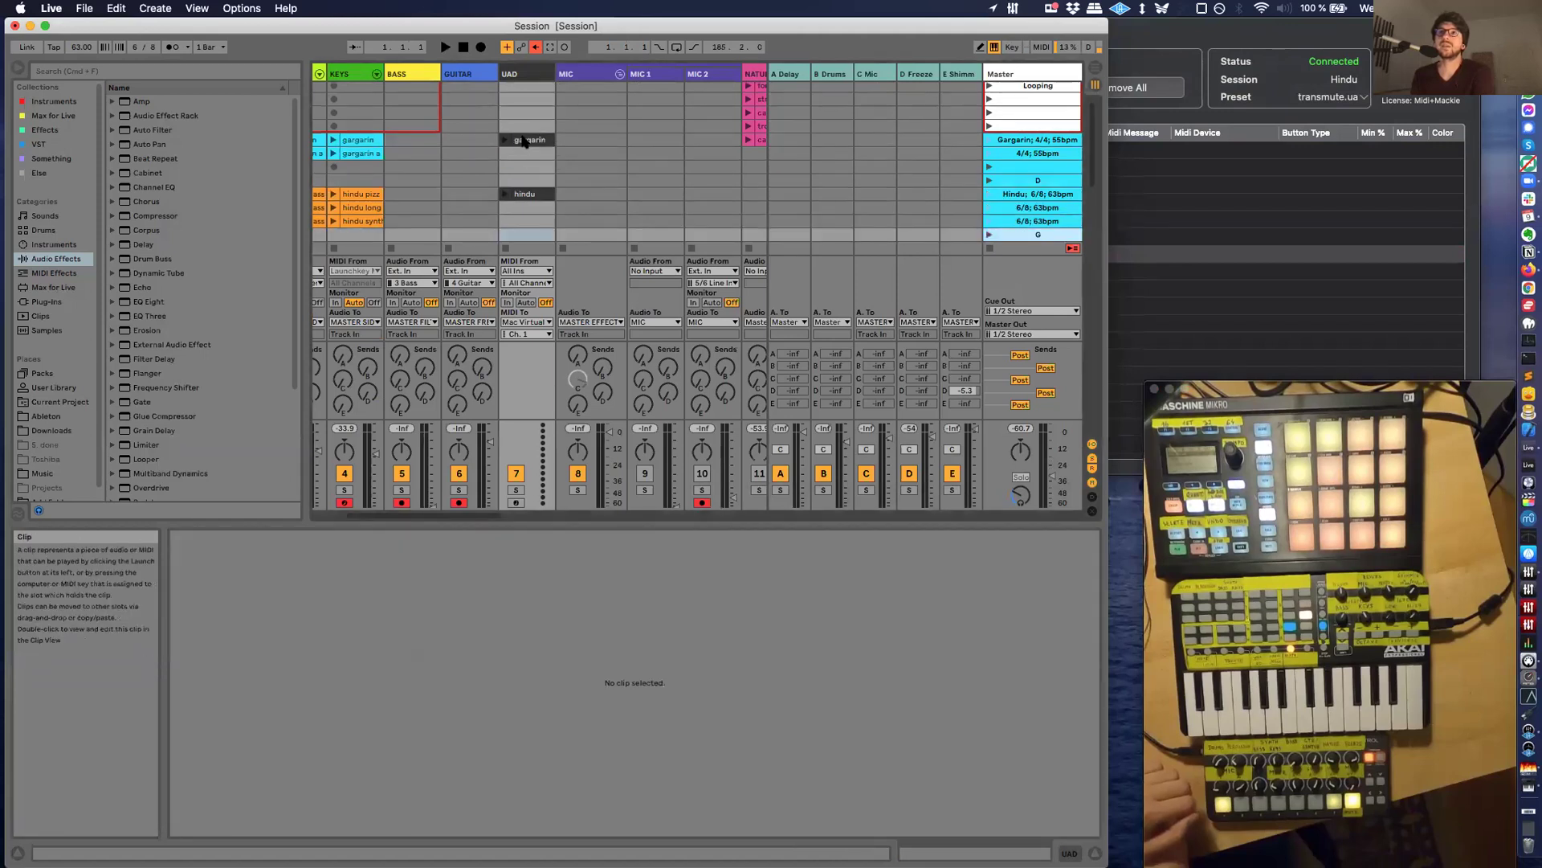
click(524, 143)
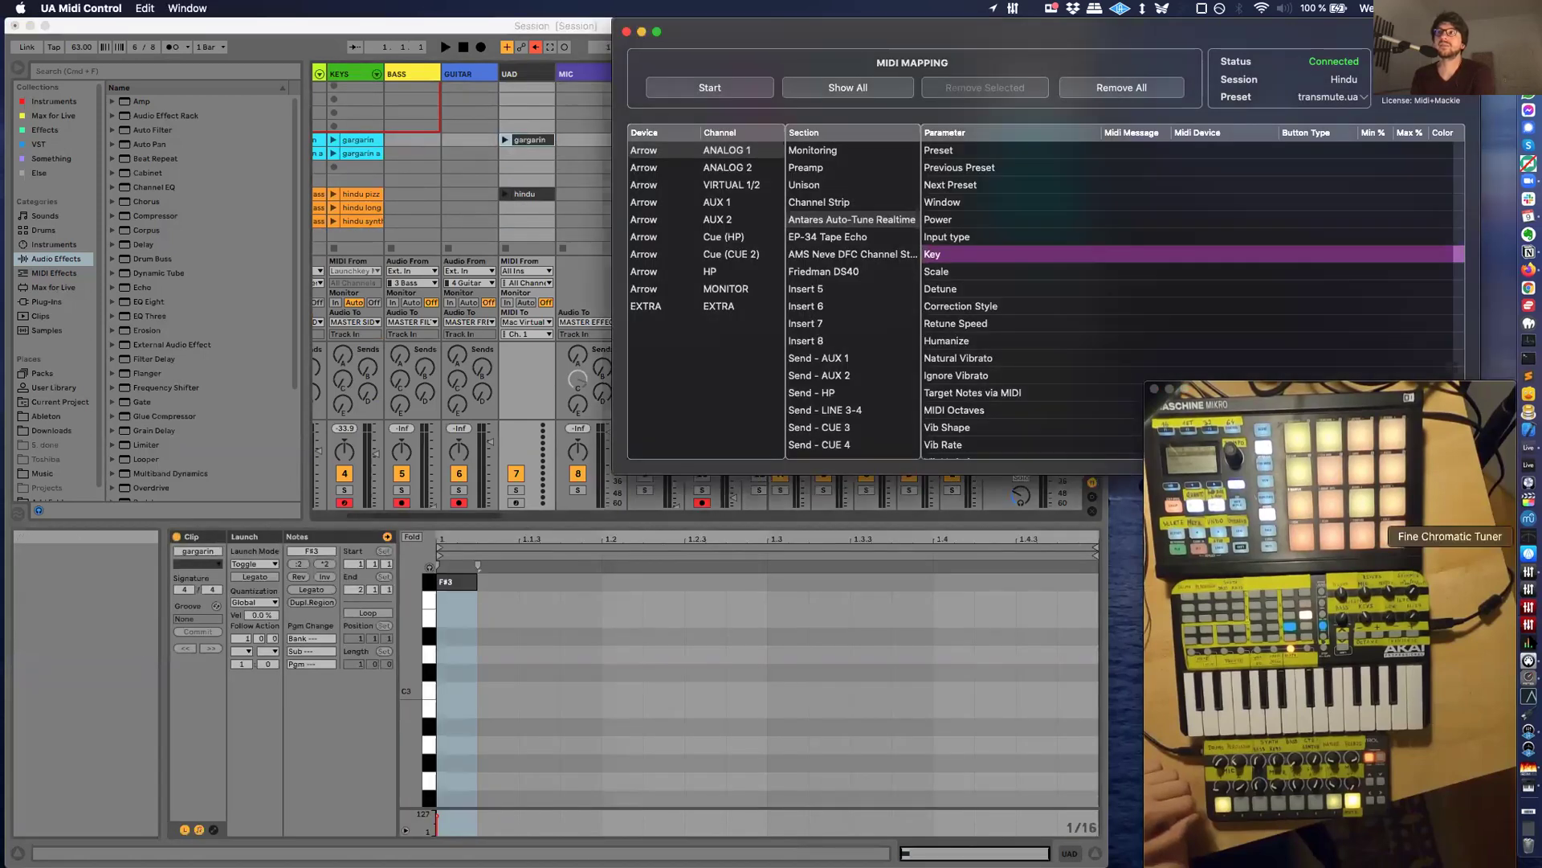
click(1529, 730)
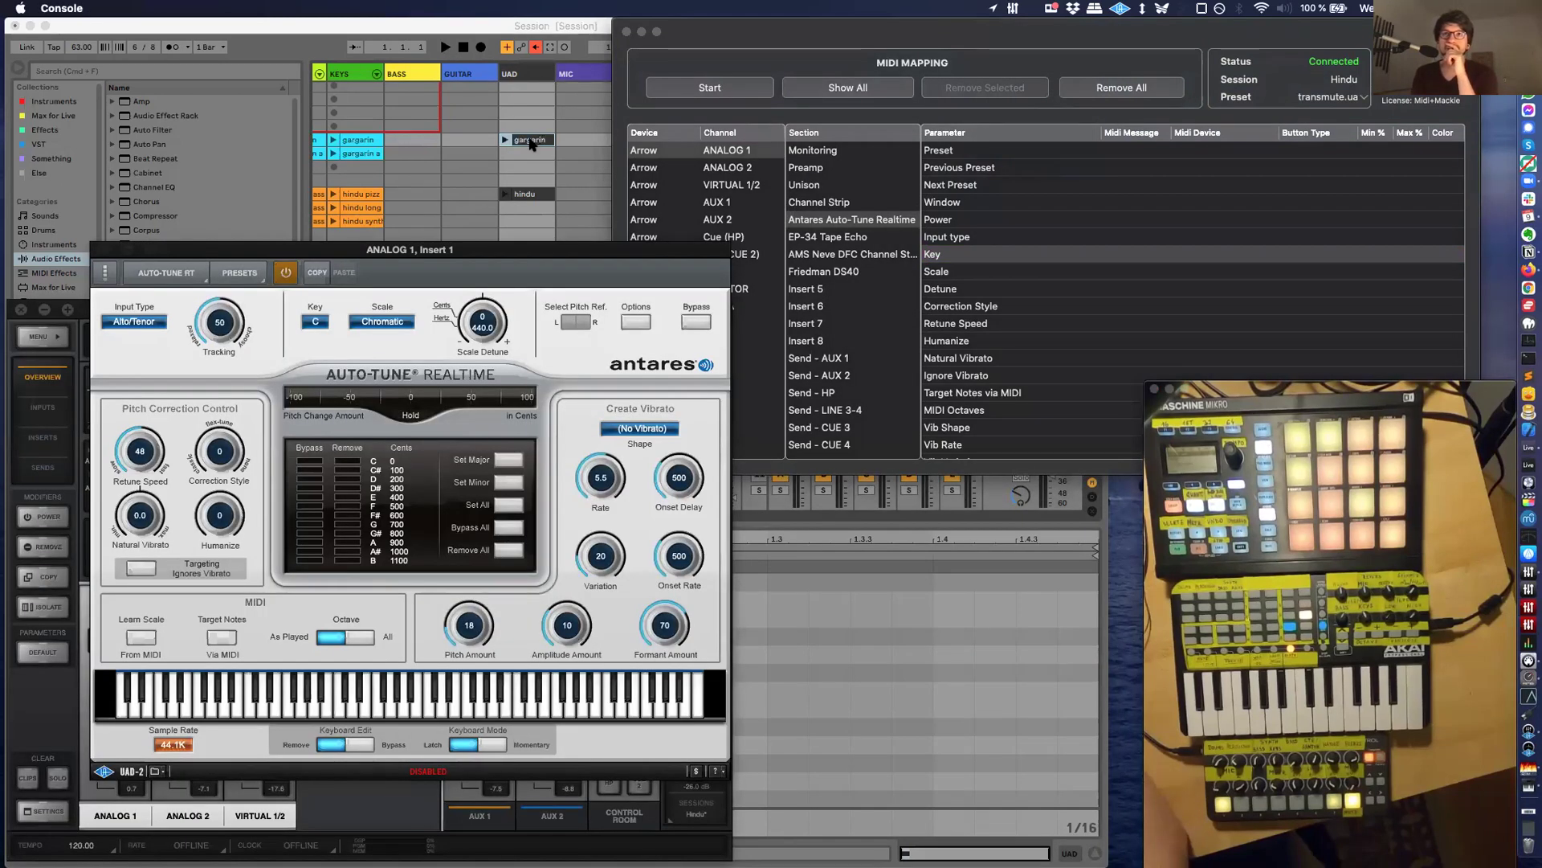
click(528, 145)
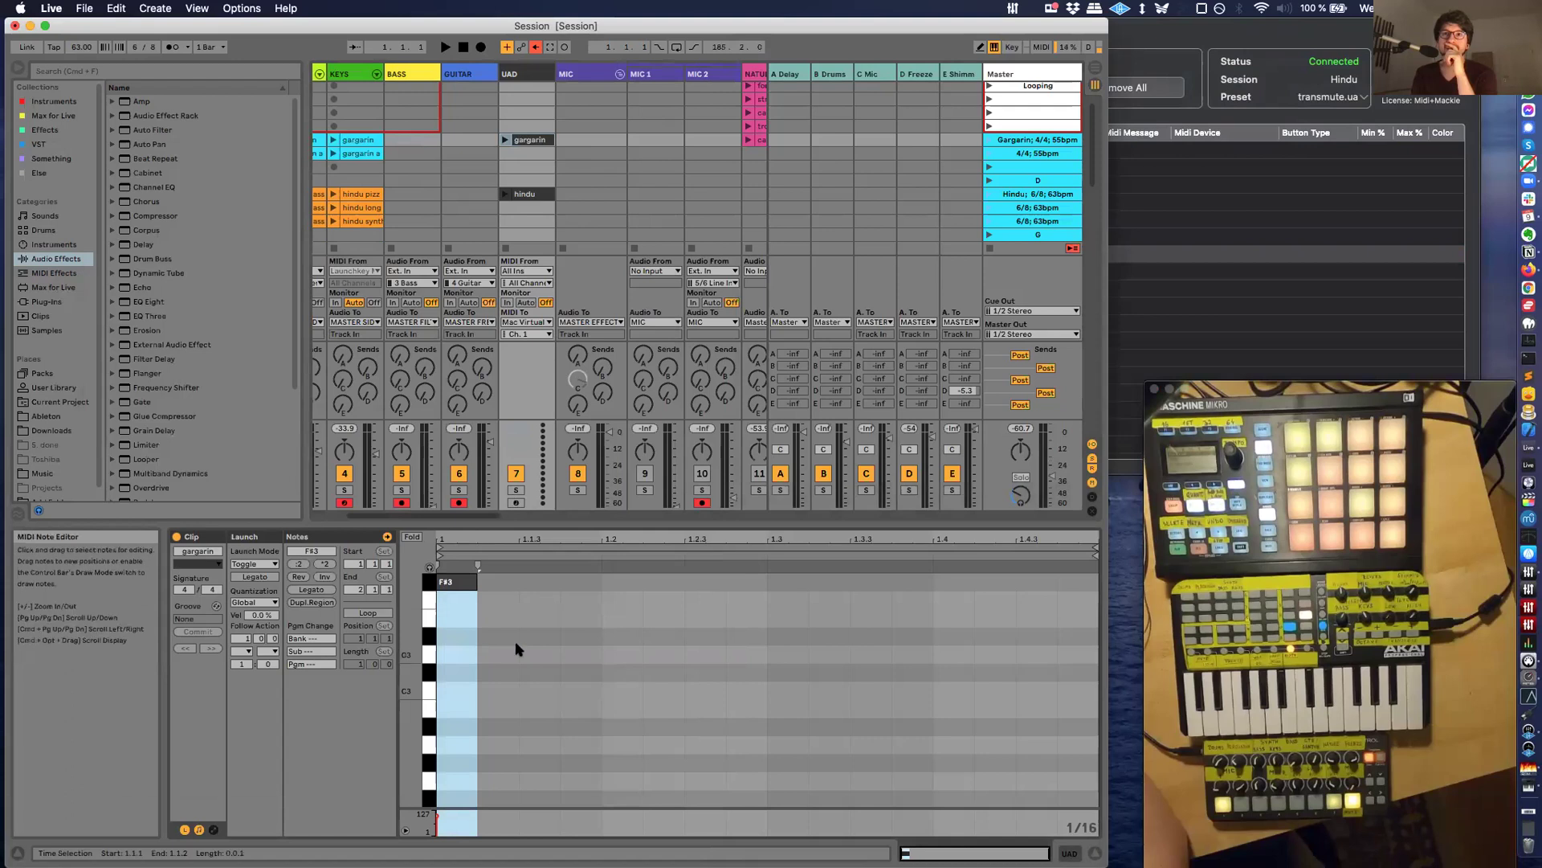
drag(519, 647, 460, 586)
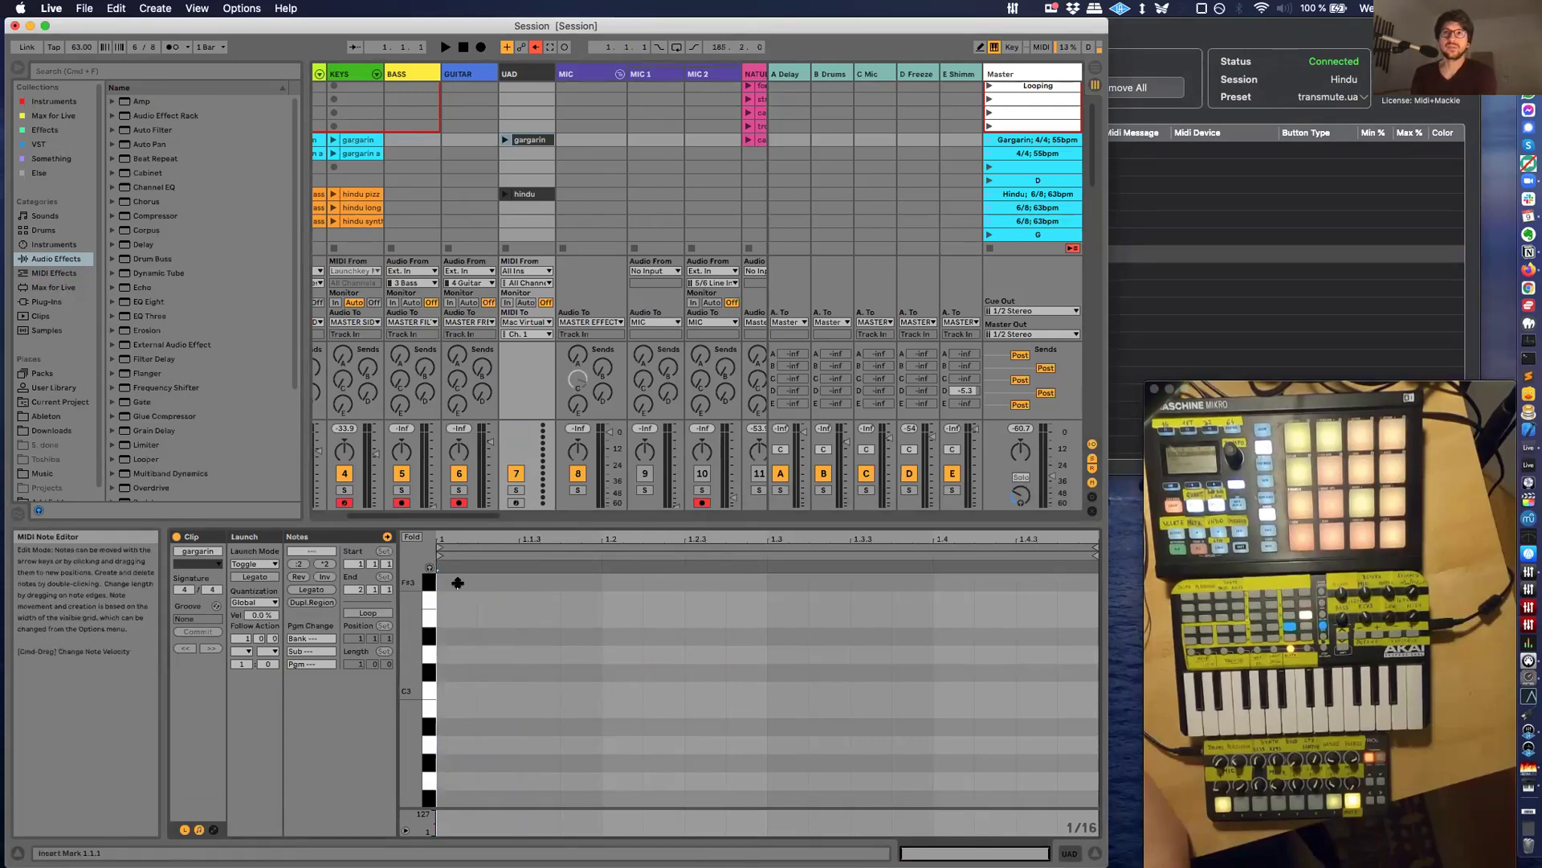
Show the gargarin clip's Envelopes box and choose the MIDI Ctrl device with the 1 - Modulation controller.
click(519, 195)
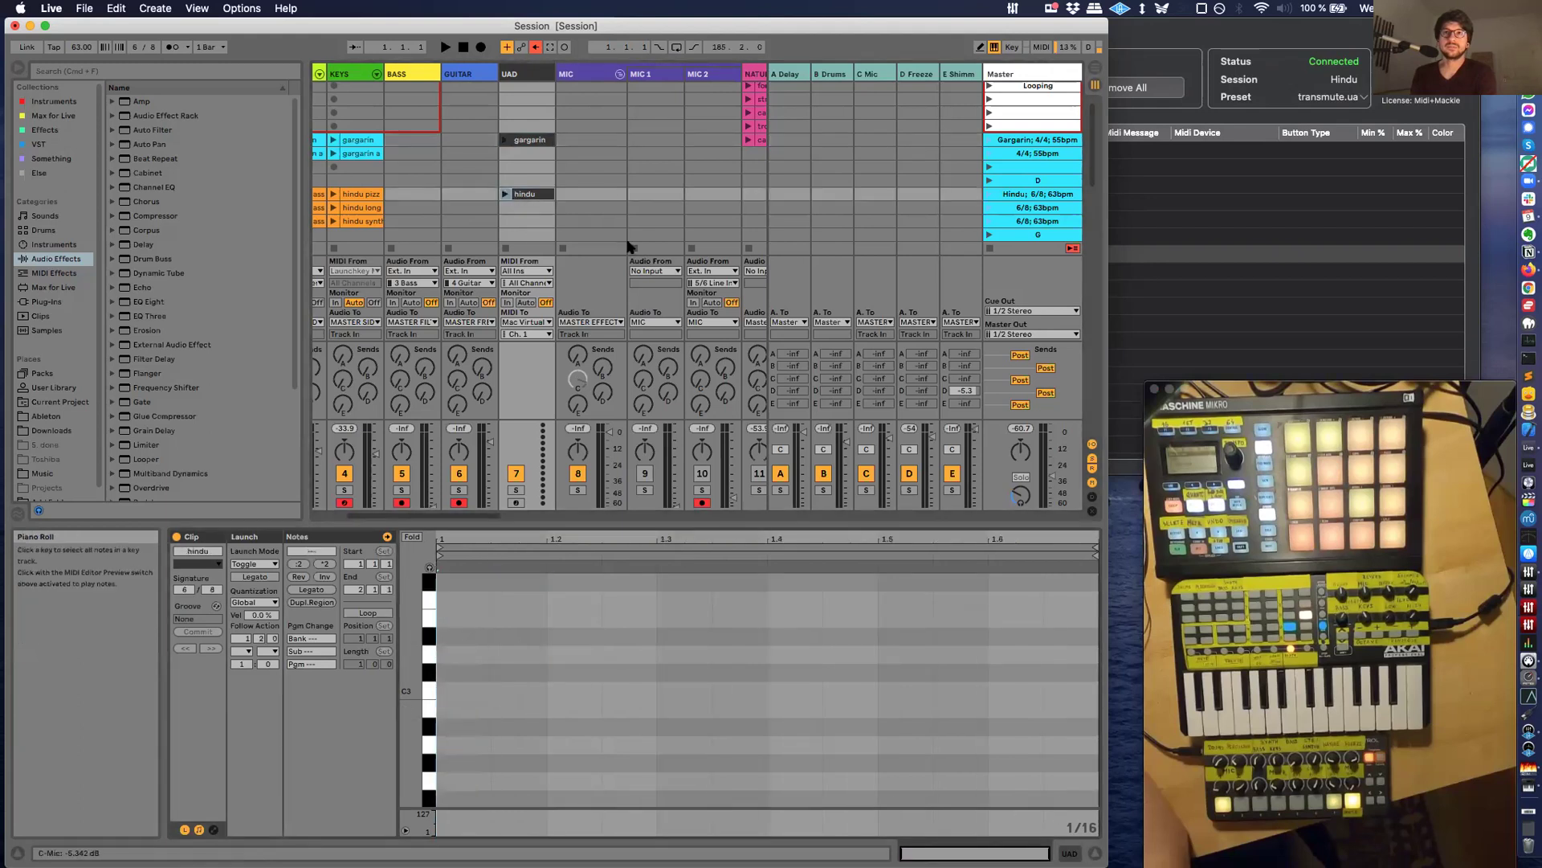
click(520, 141)
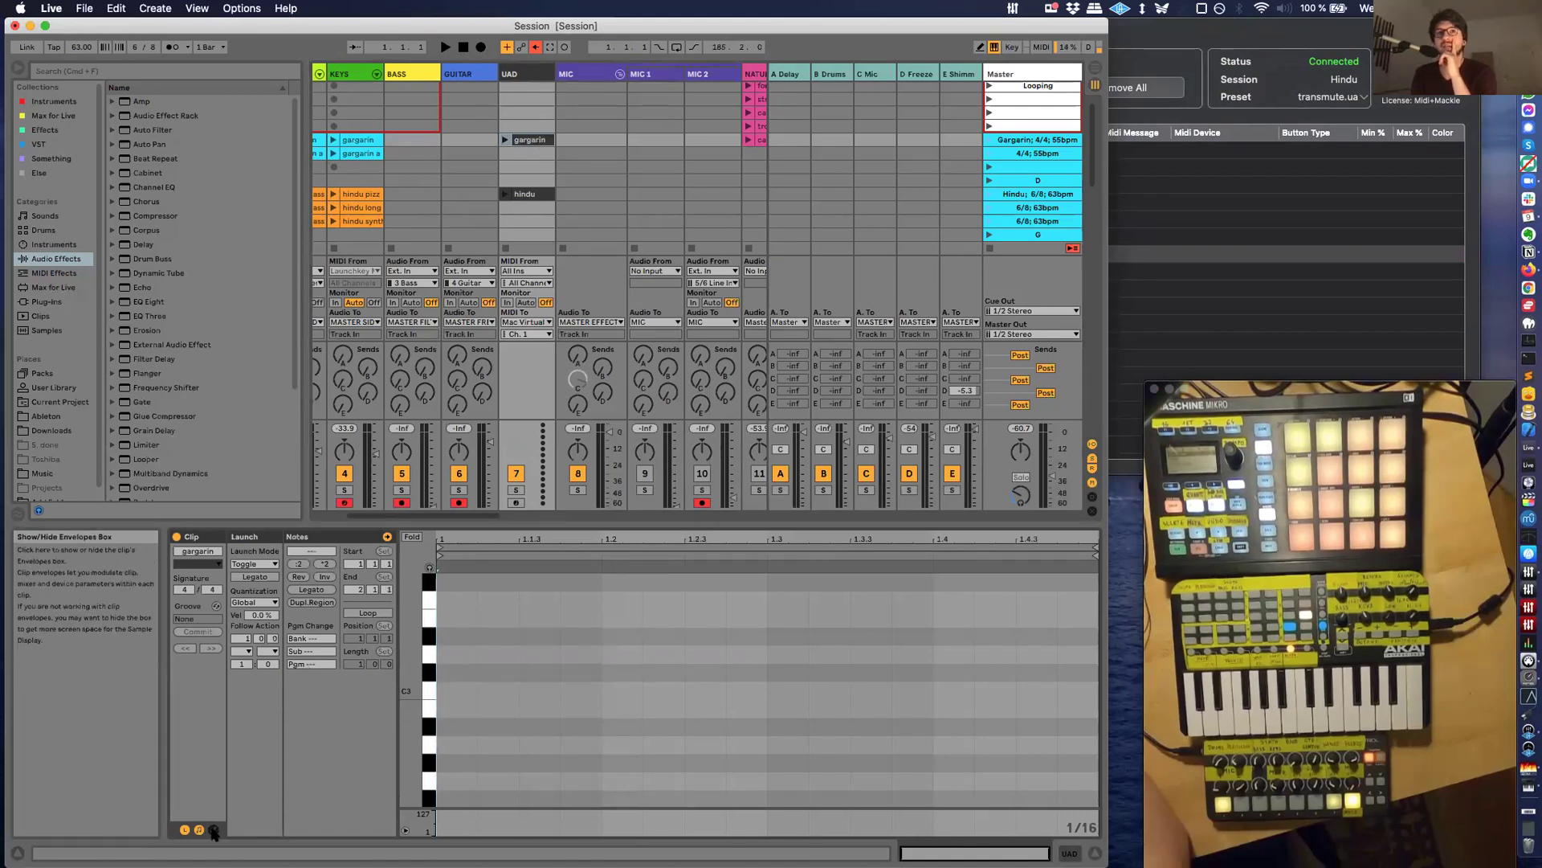
click(213, 830)
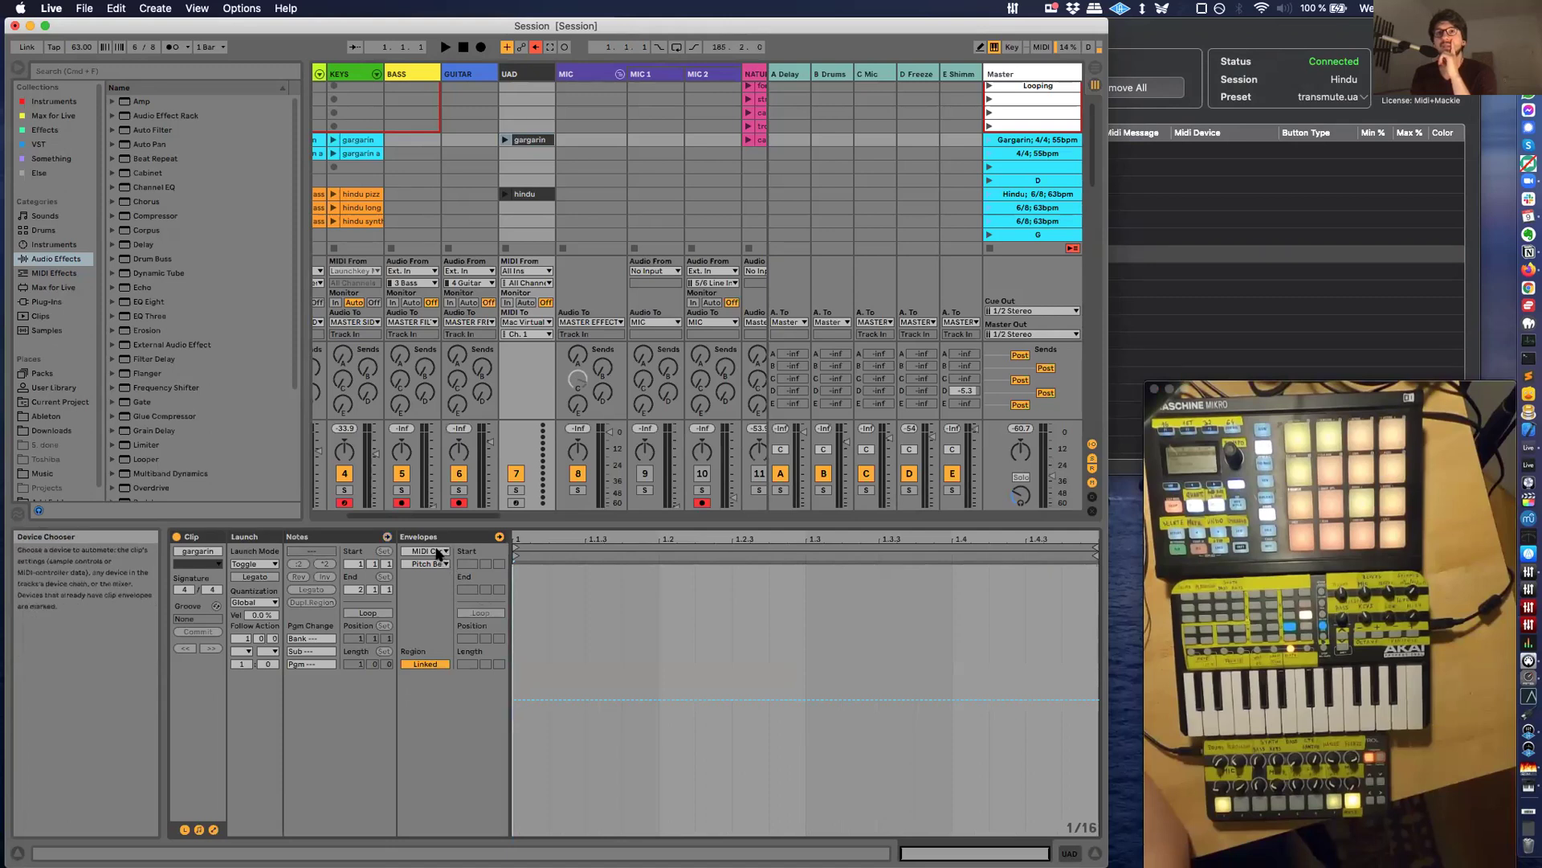
click(439, 553)
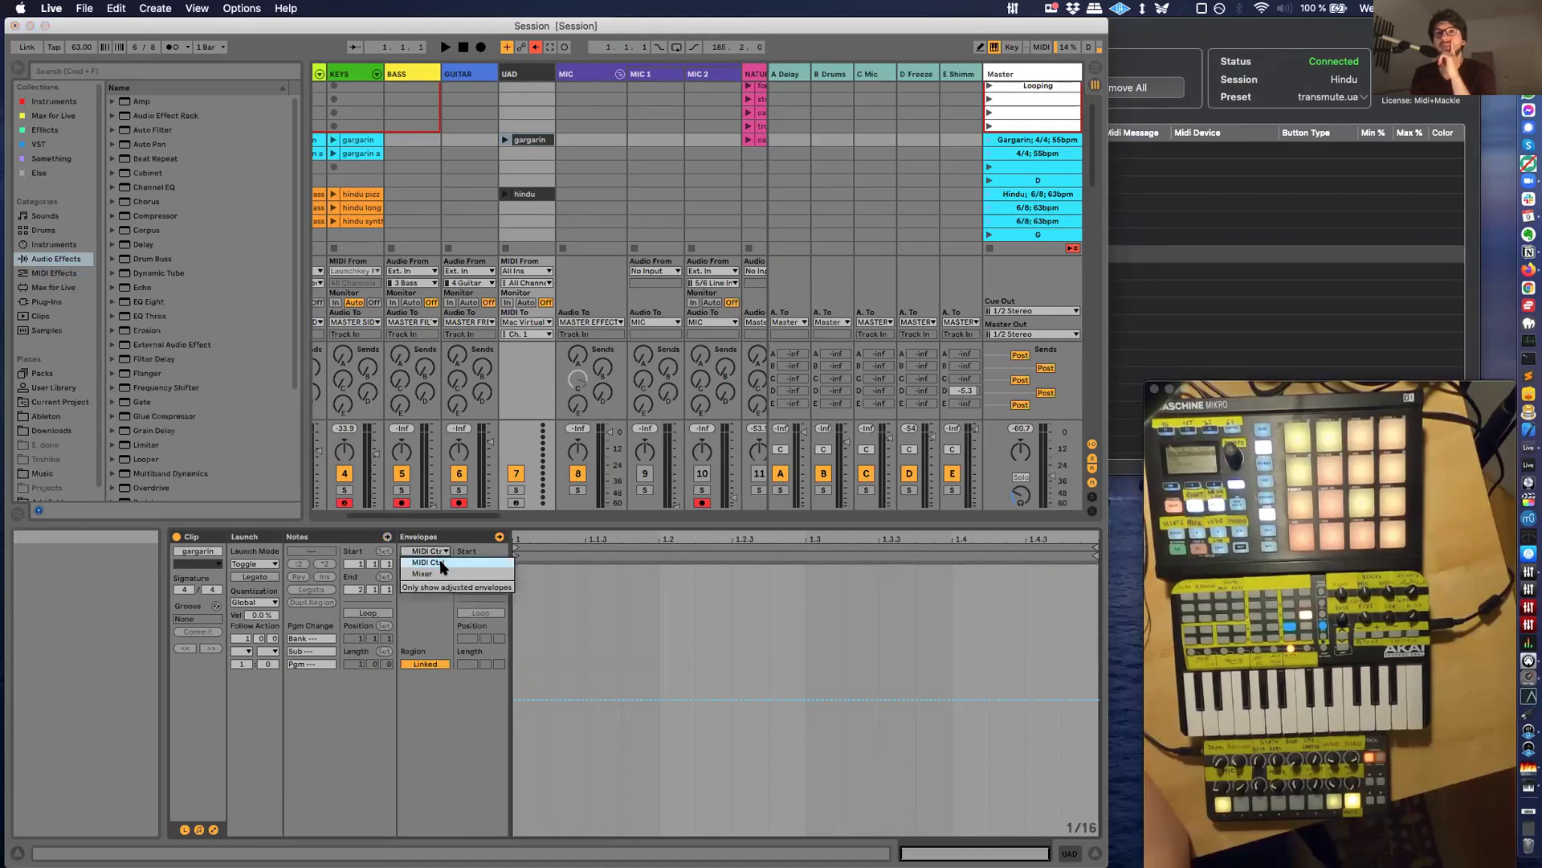
click(441, 563)
click(434, 563)
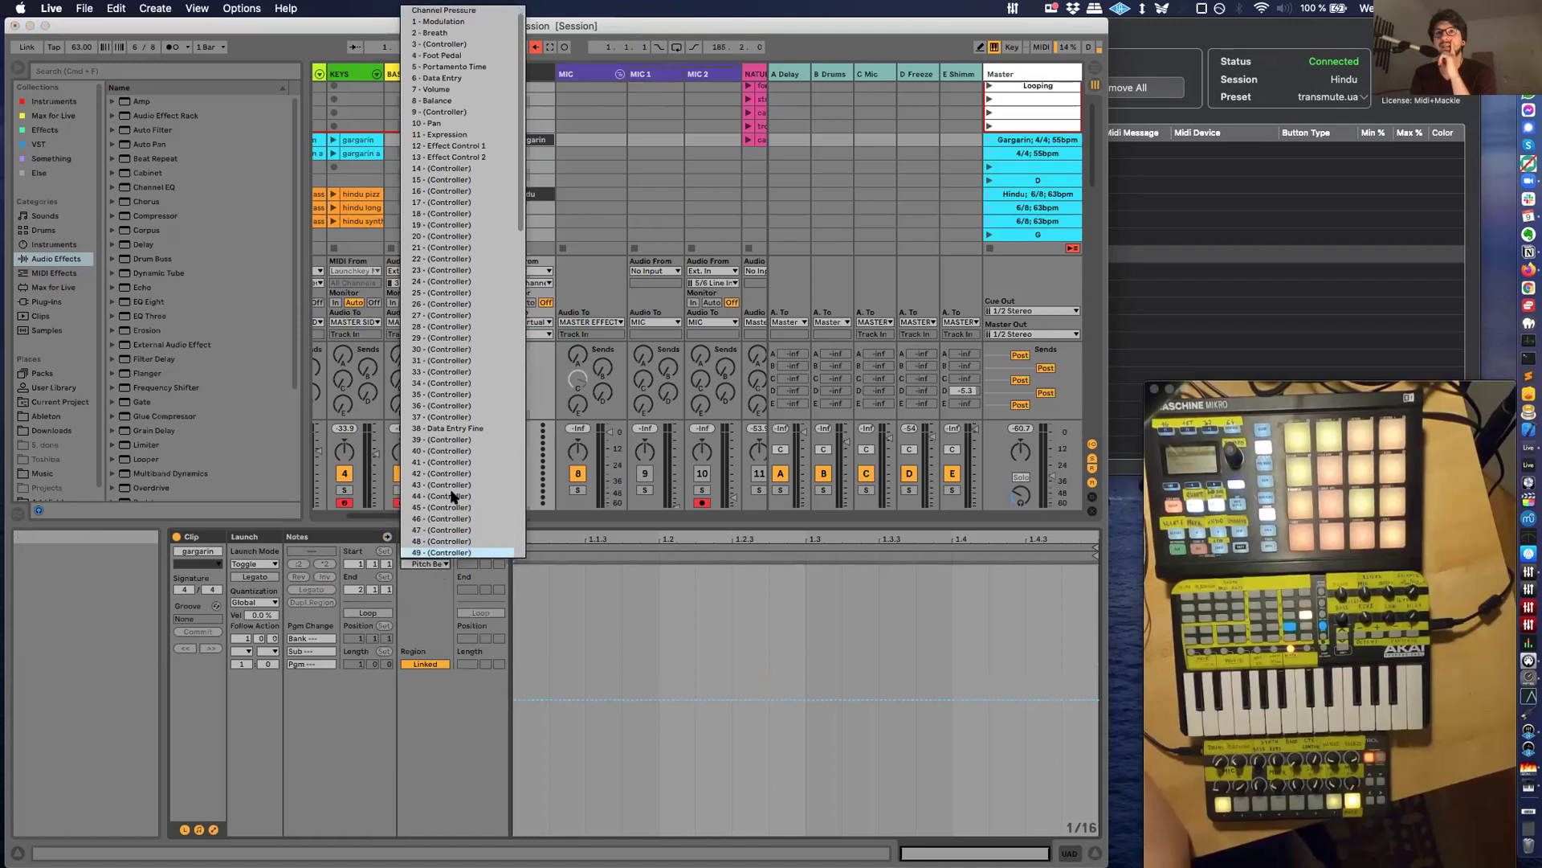
scroll(478, 48, down, 10)
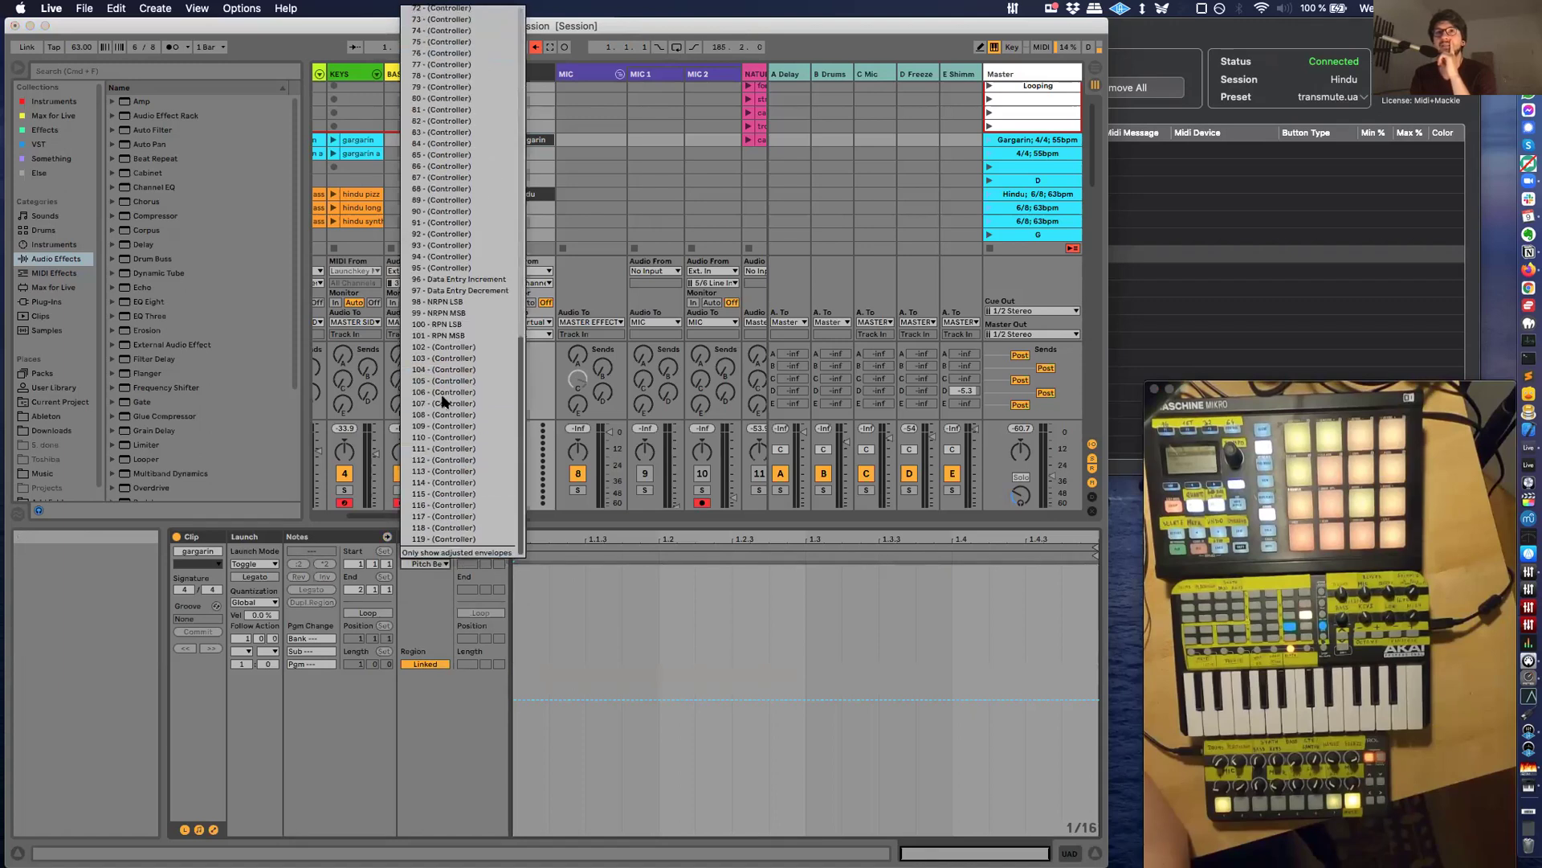
scroll(450, 201, up, 10)
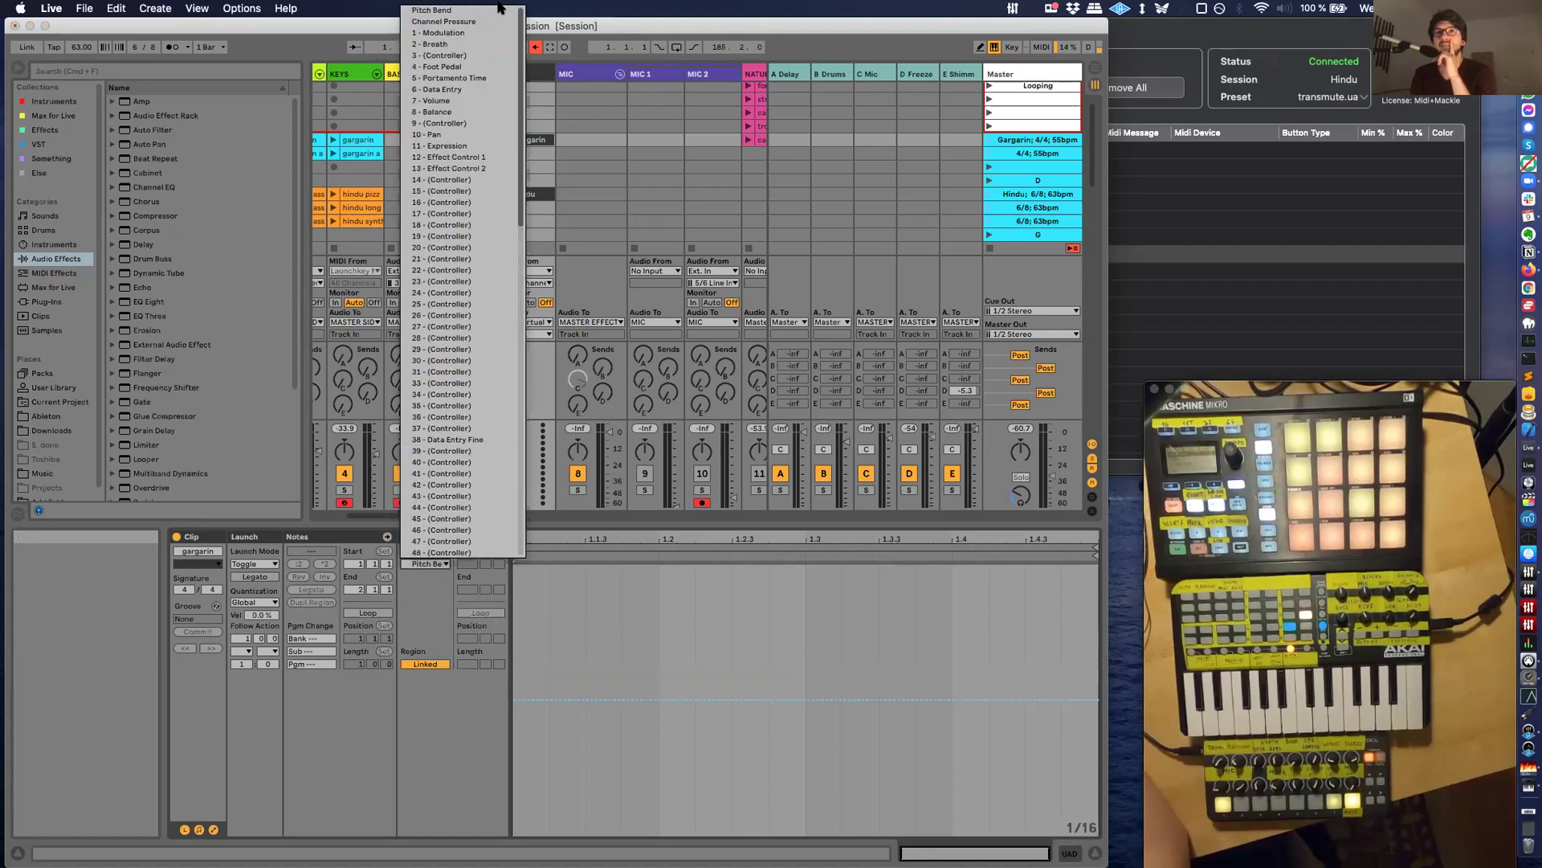
click(443, 33)
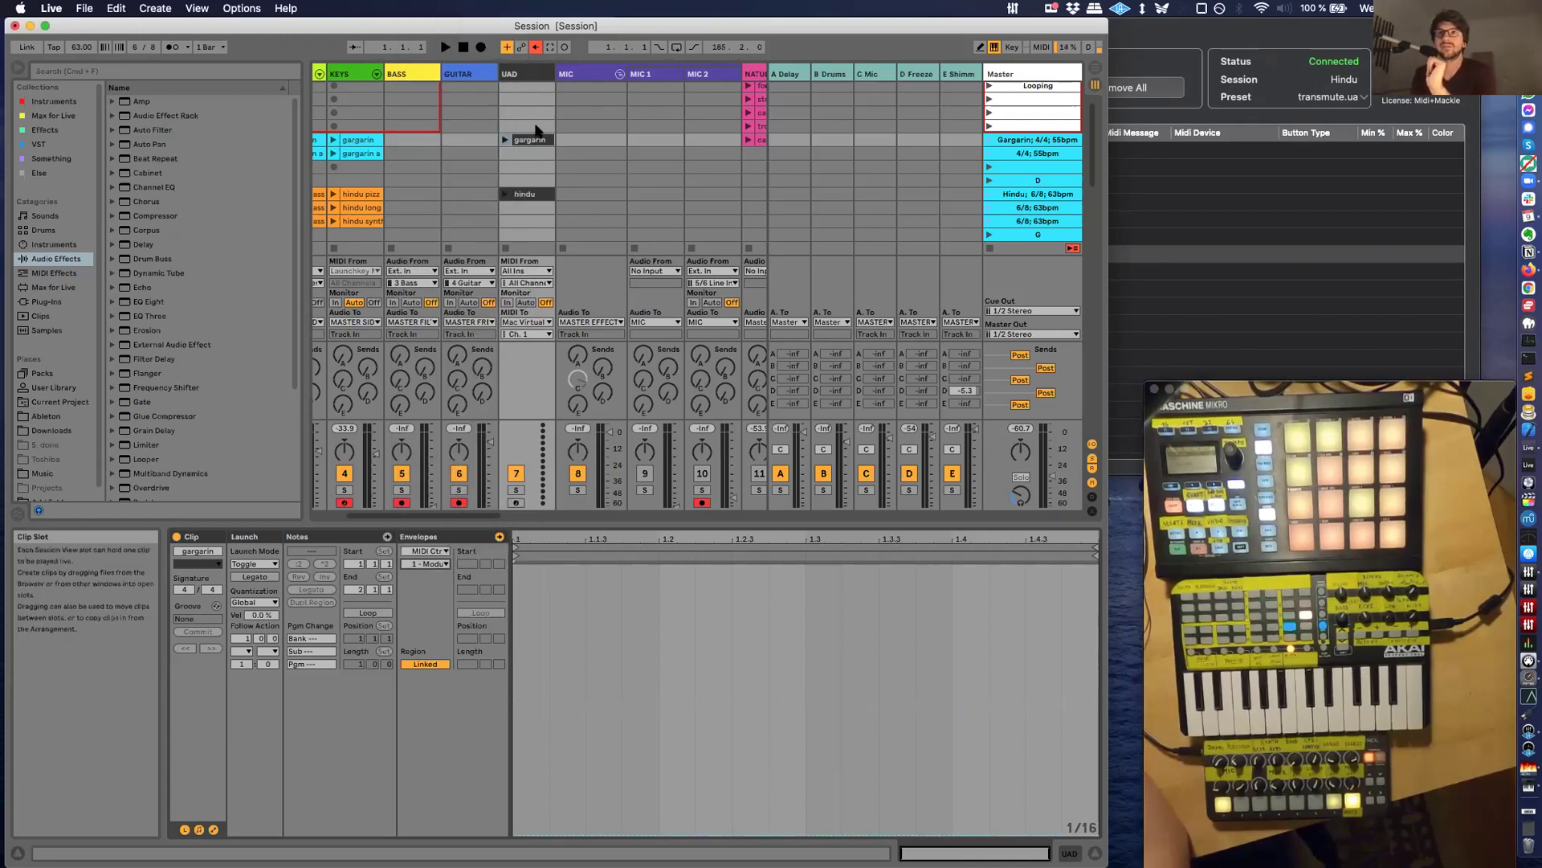
Draw a flat Modulation envelope at 64 across the gargarin clip and start playback.
click(525, 698)
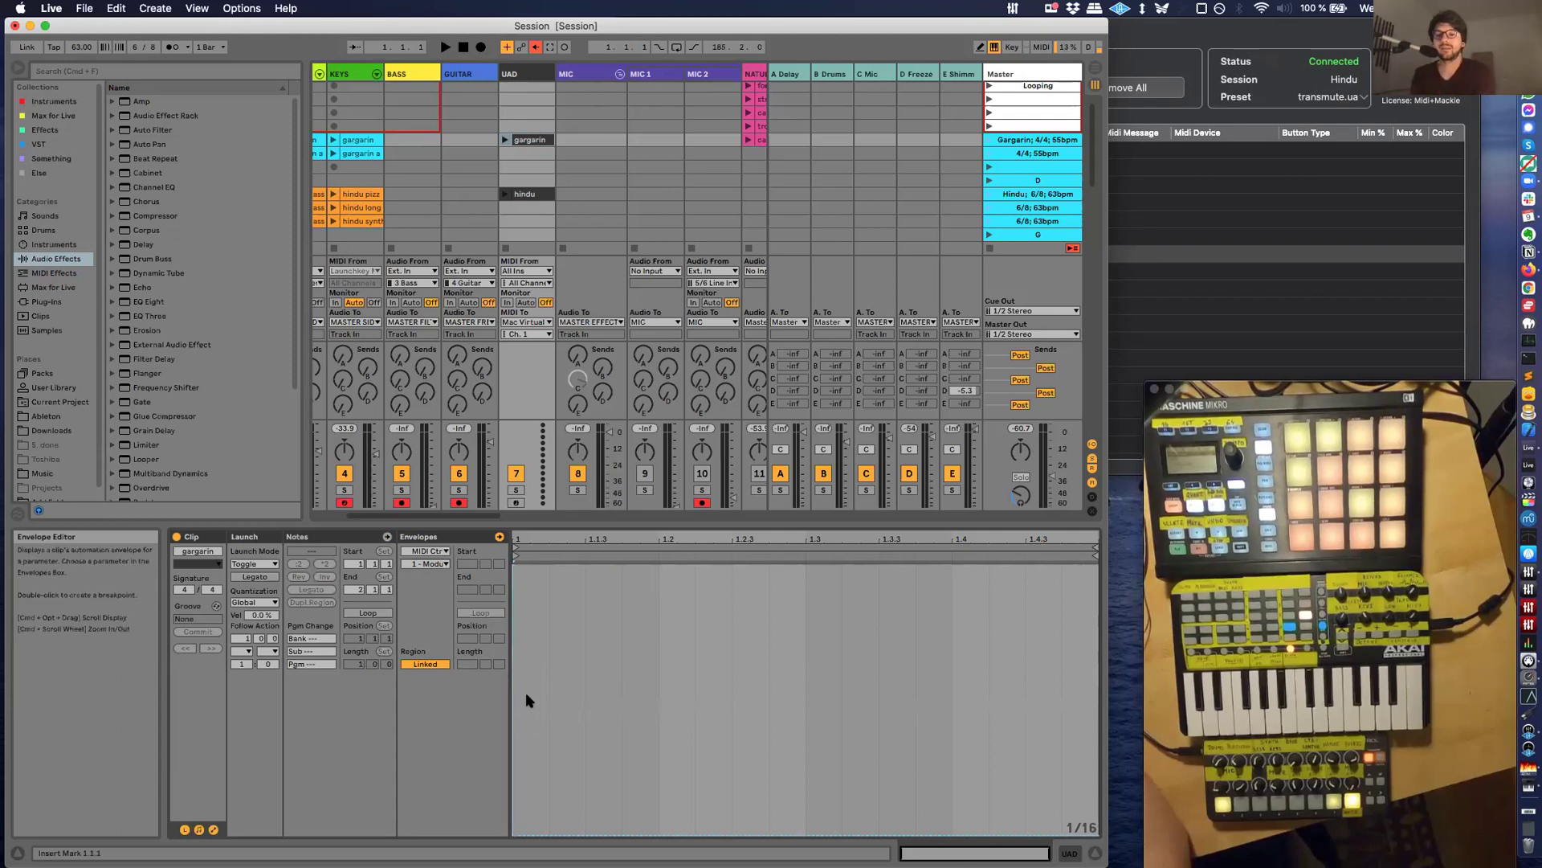
key(b)
click(522, 693)
key(space)
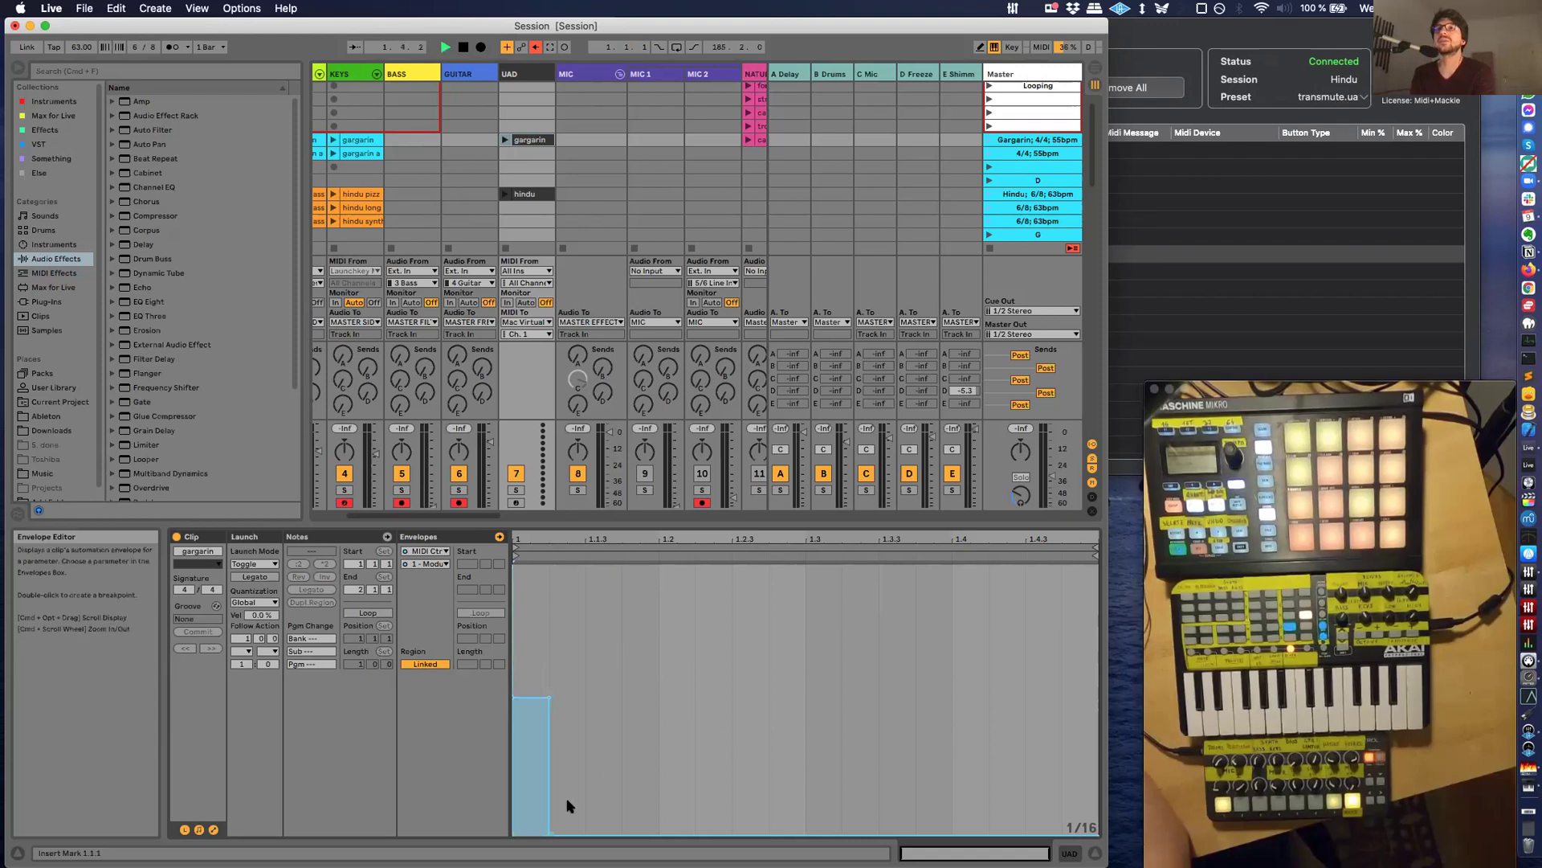
click(550, 834)
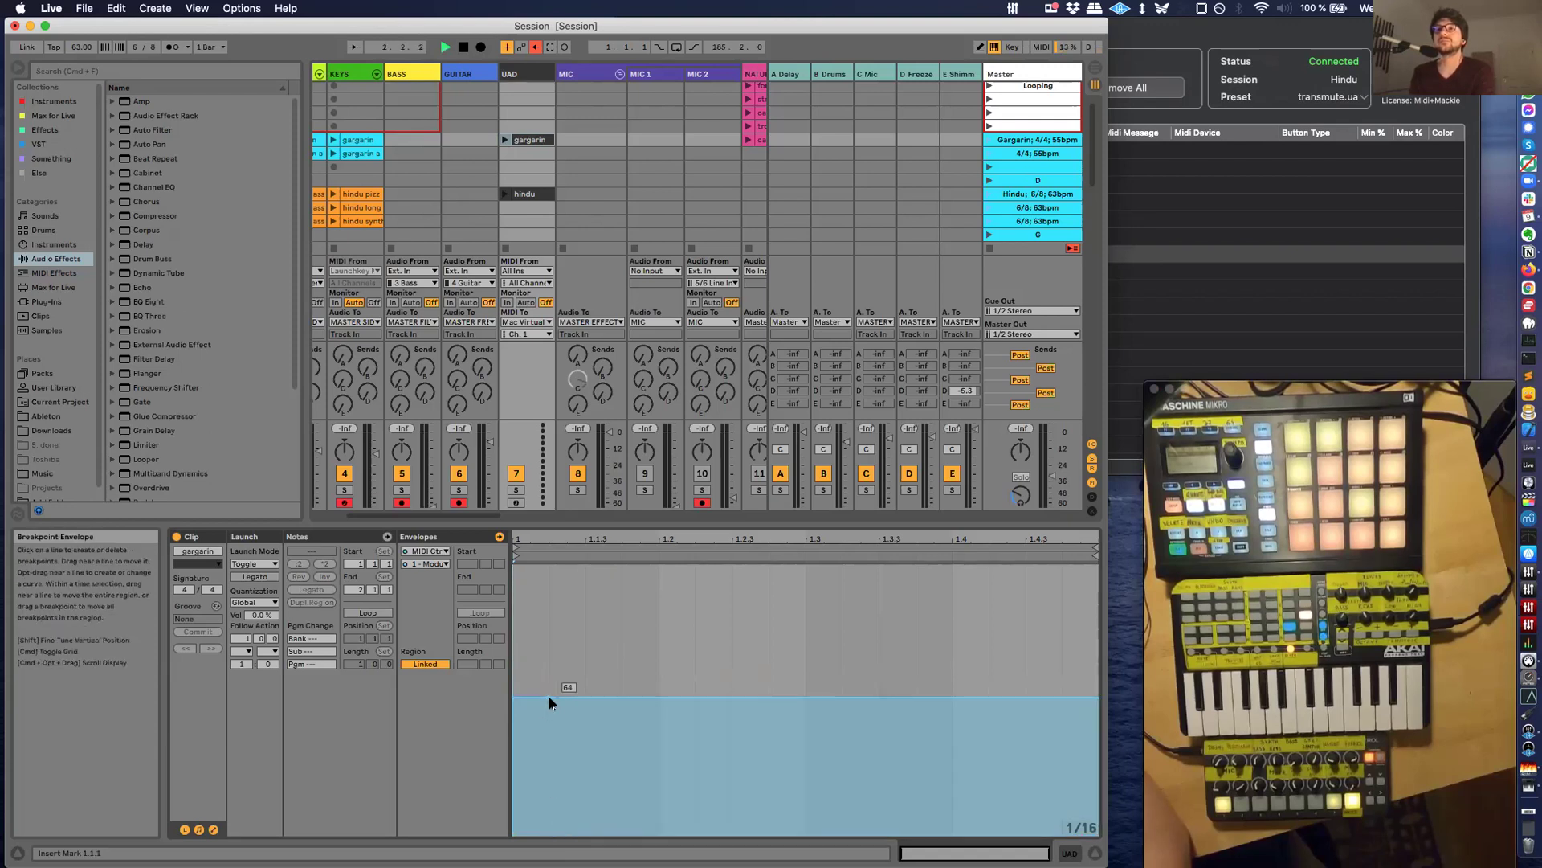
Switch the clip envelope to controller 38 - Data Entry Fine and raise its line to about mid-height.
click(442, 564)
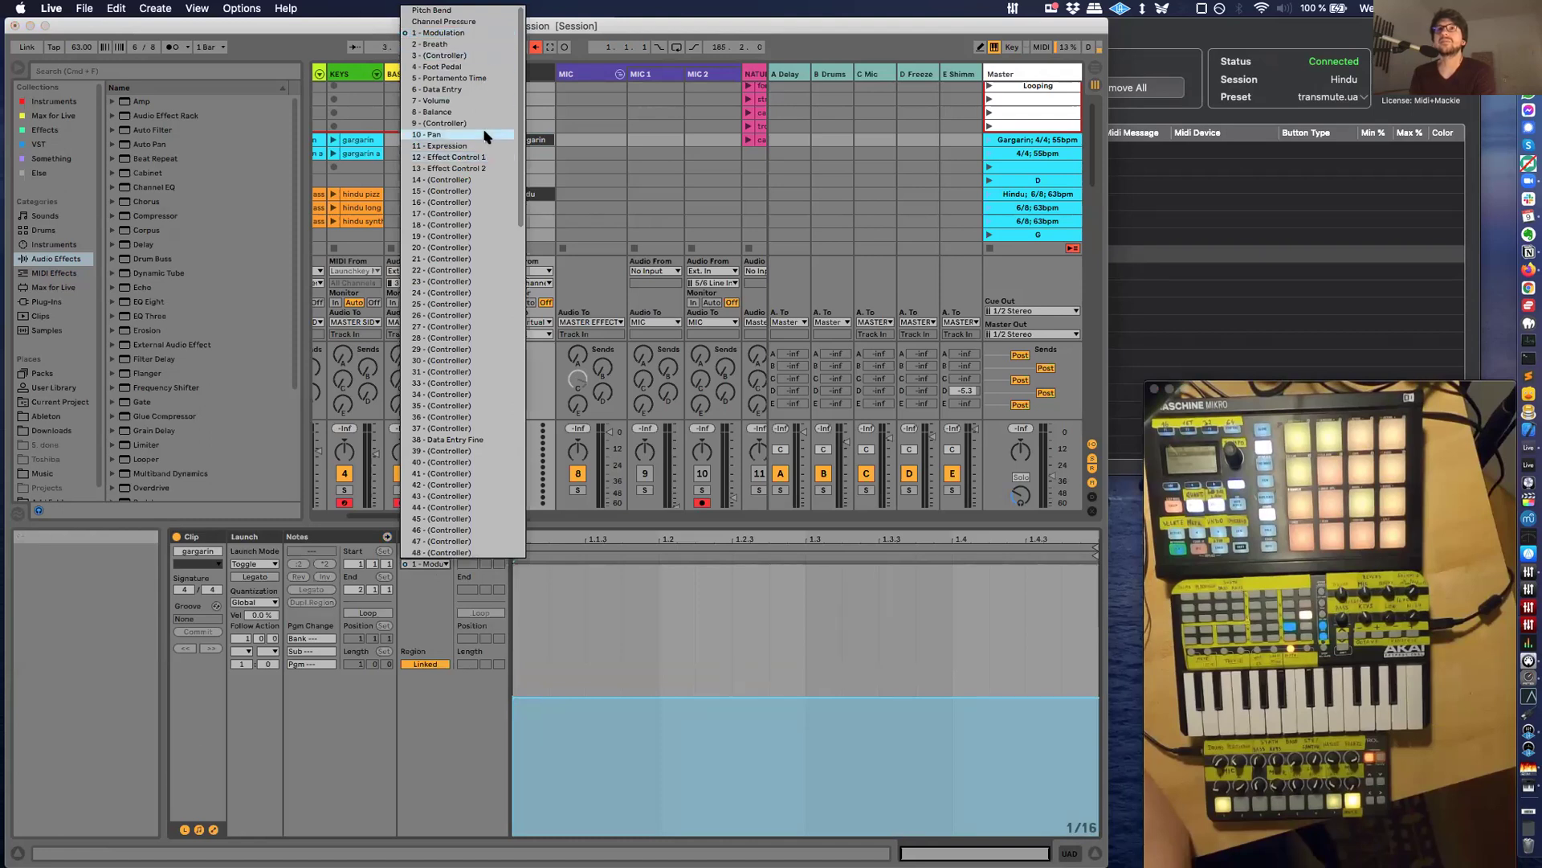
click(426, 614)
click(431, 551)
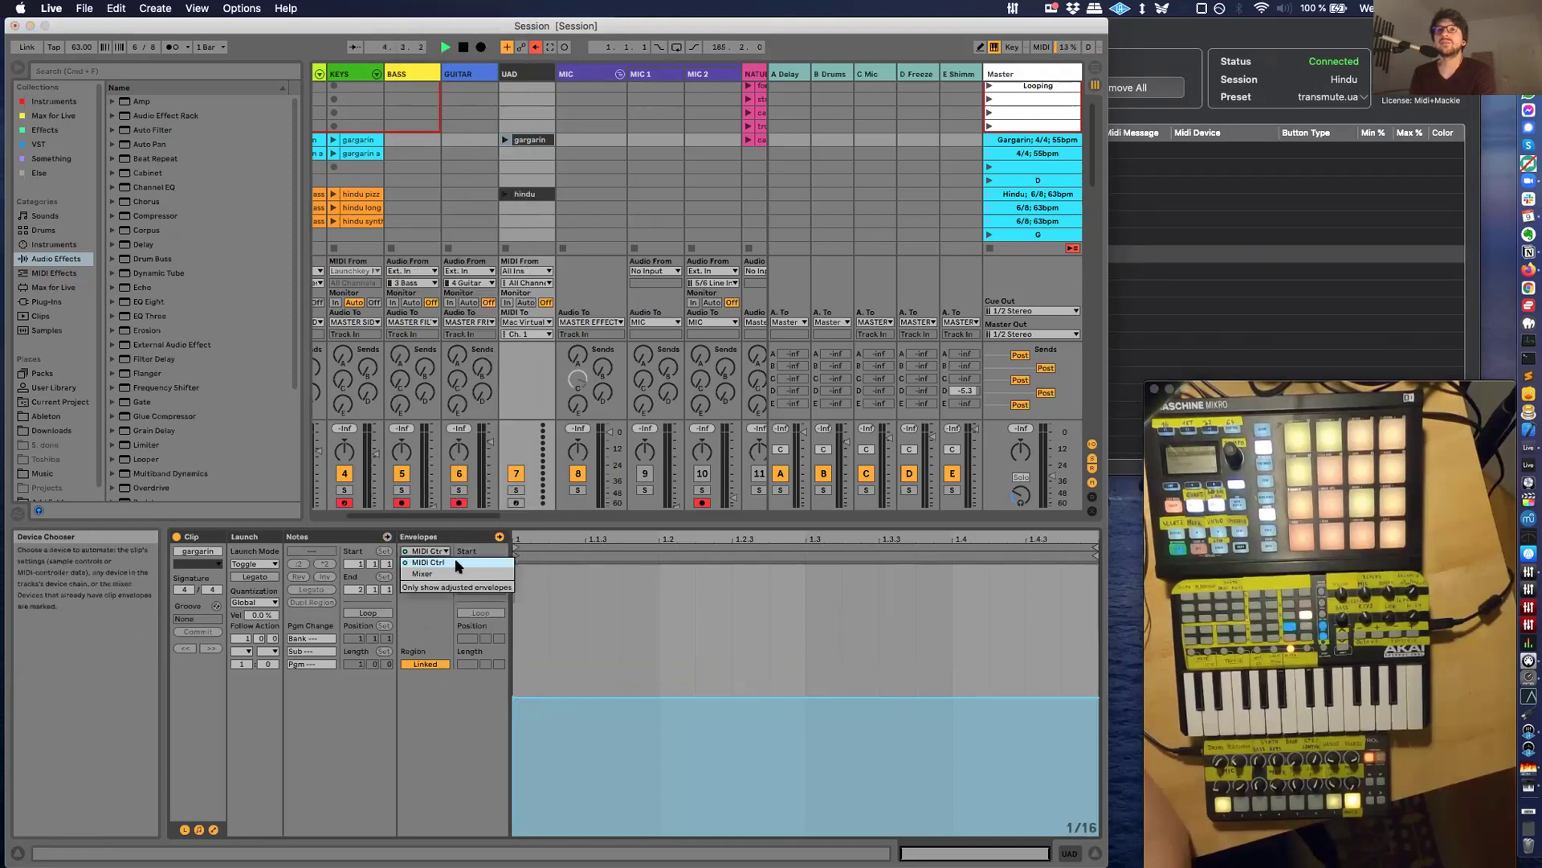
click(419, 625)
click(430, 565)
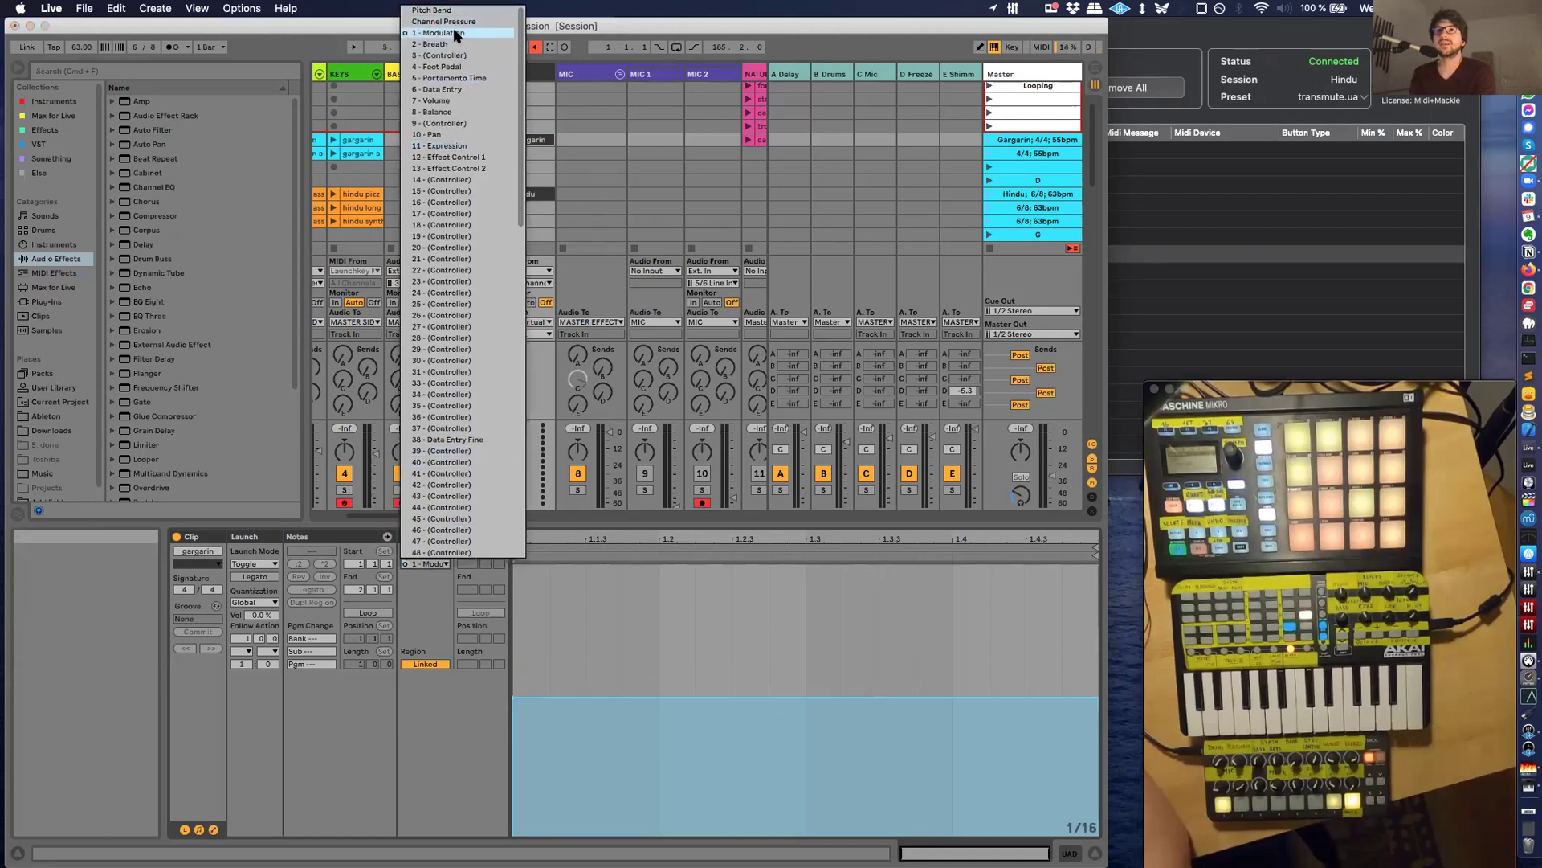
scroll(450, 506, down, 10)
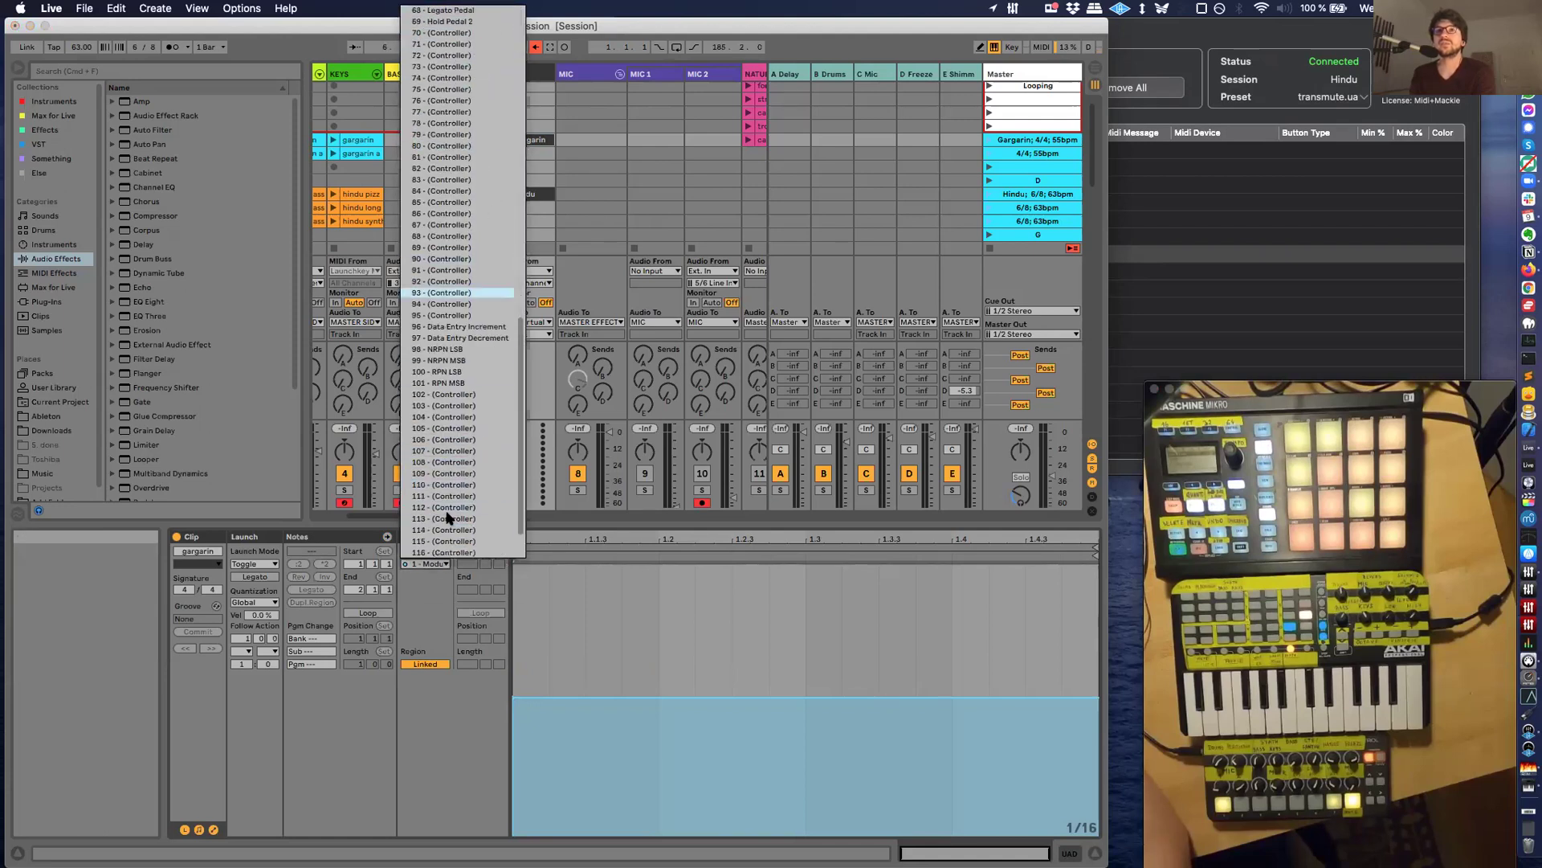
scroll(474, 281, up, 15)
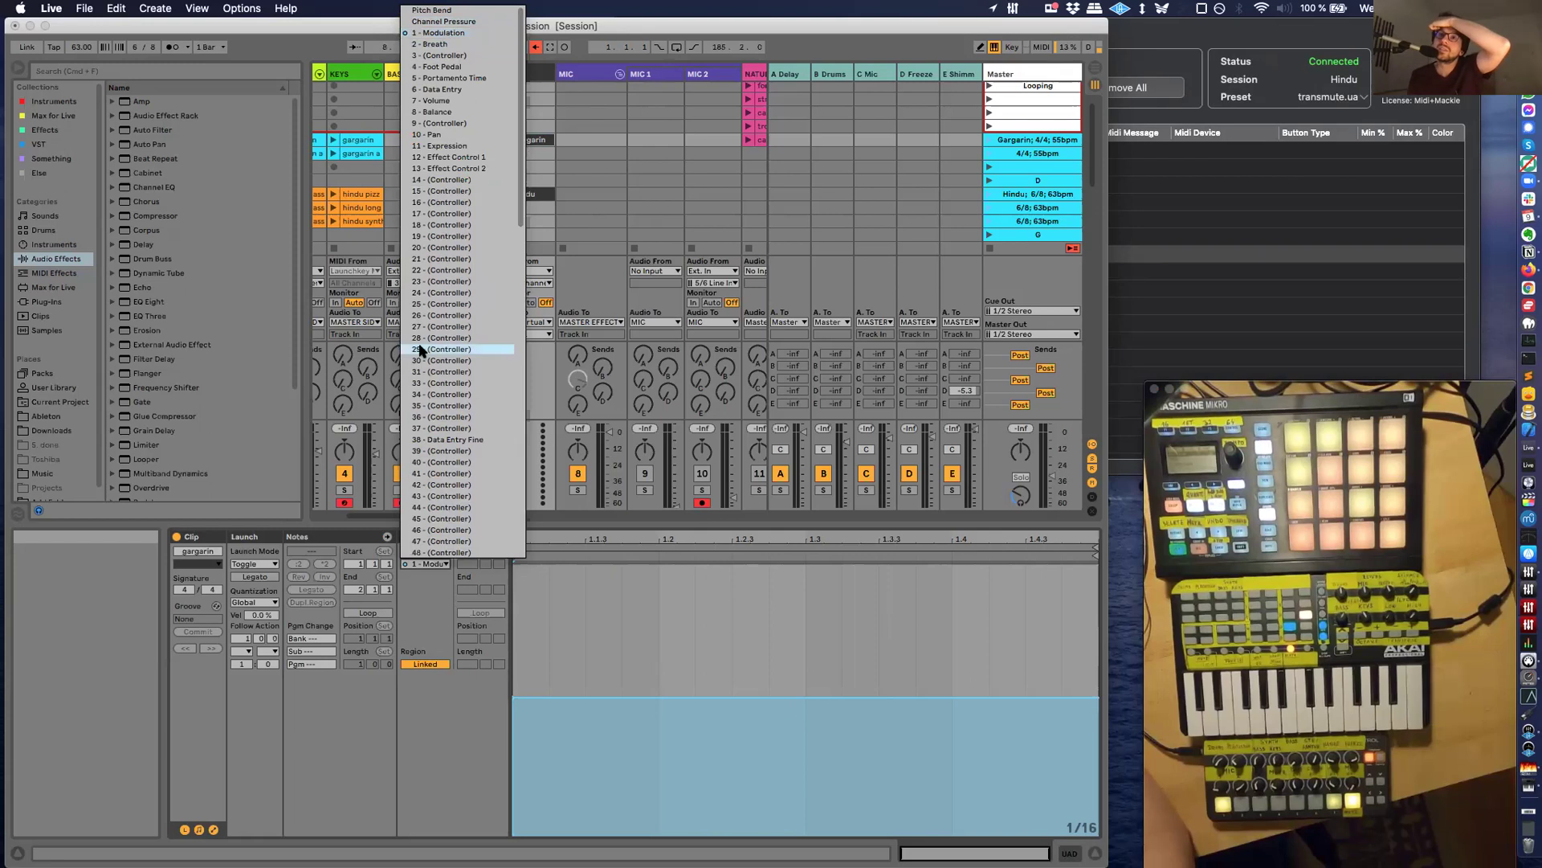
click(485, 440)
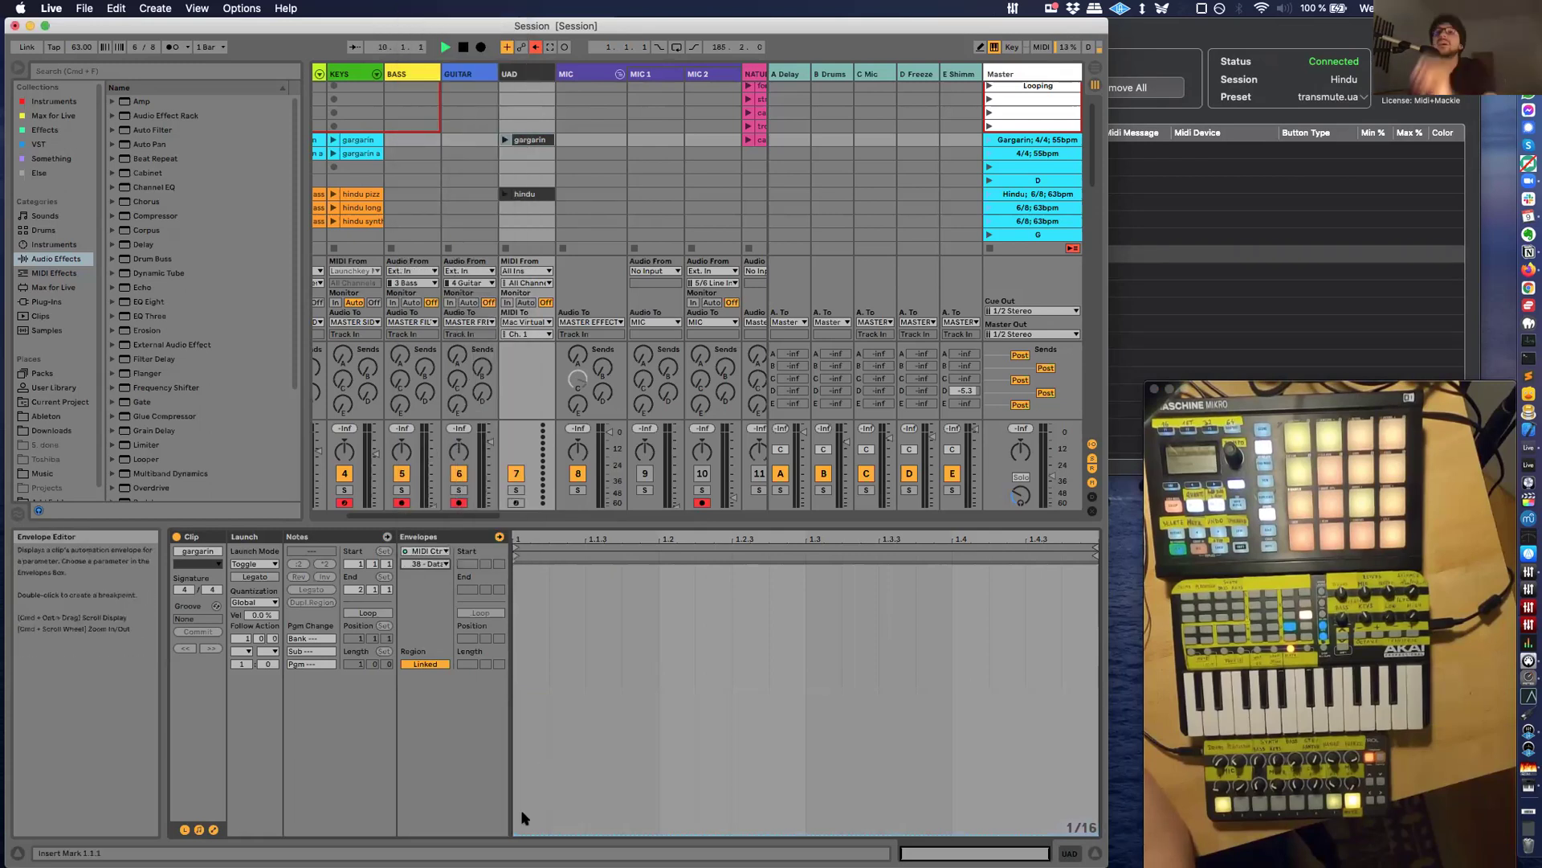
drag(527, 833, 527, 690)
Start MIDI mapping for Key in UA Midi Control and launch the gargarin clip in Live to assign 1 CC 38.
click(1289, 292)
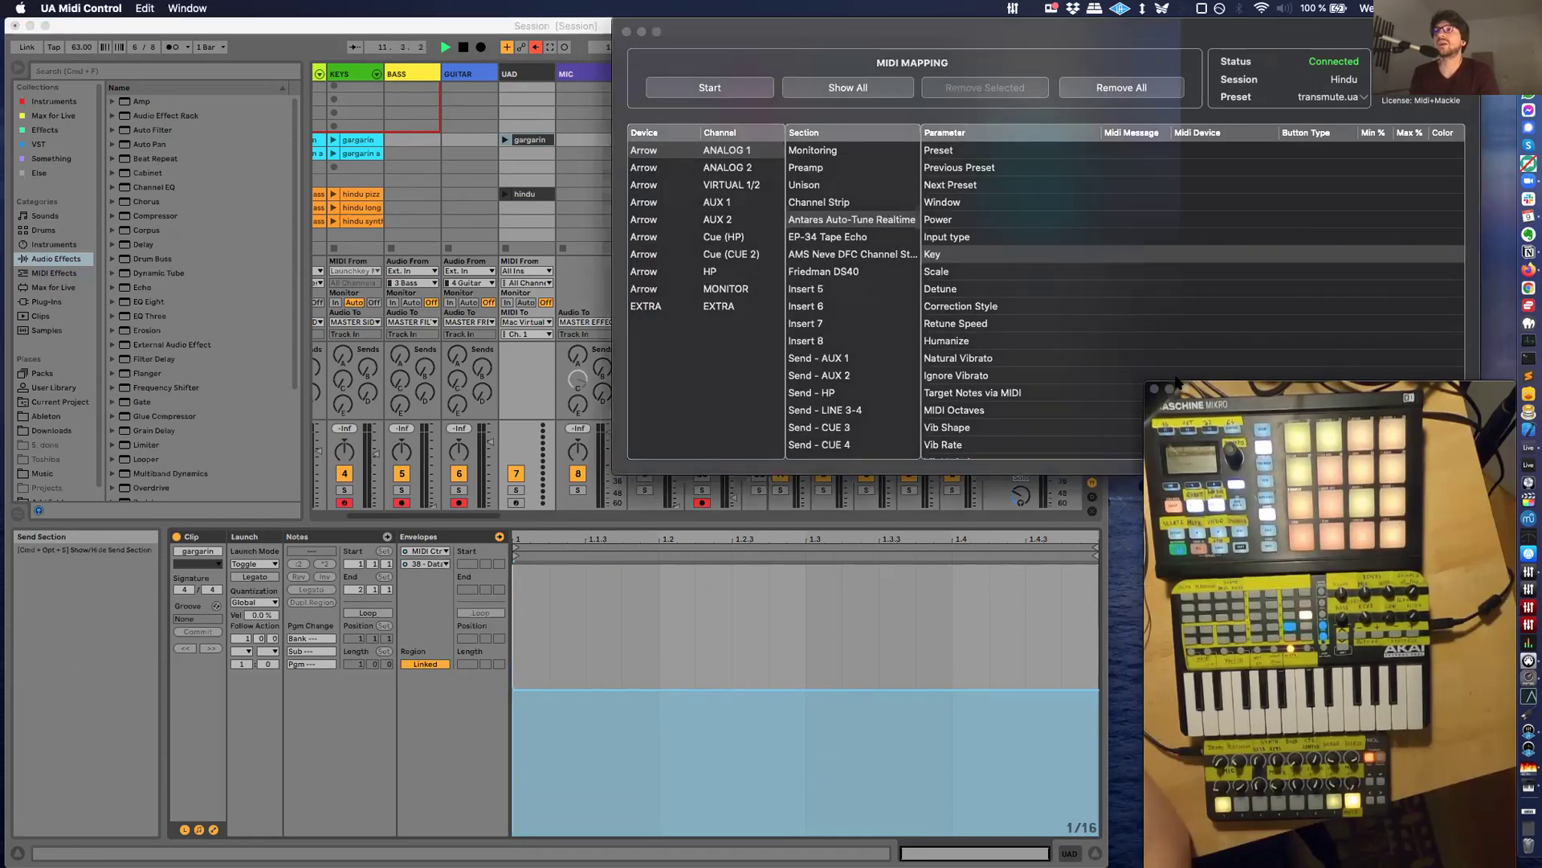
click(551, 42)
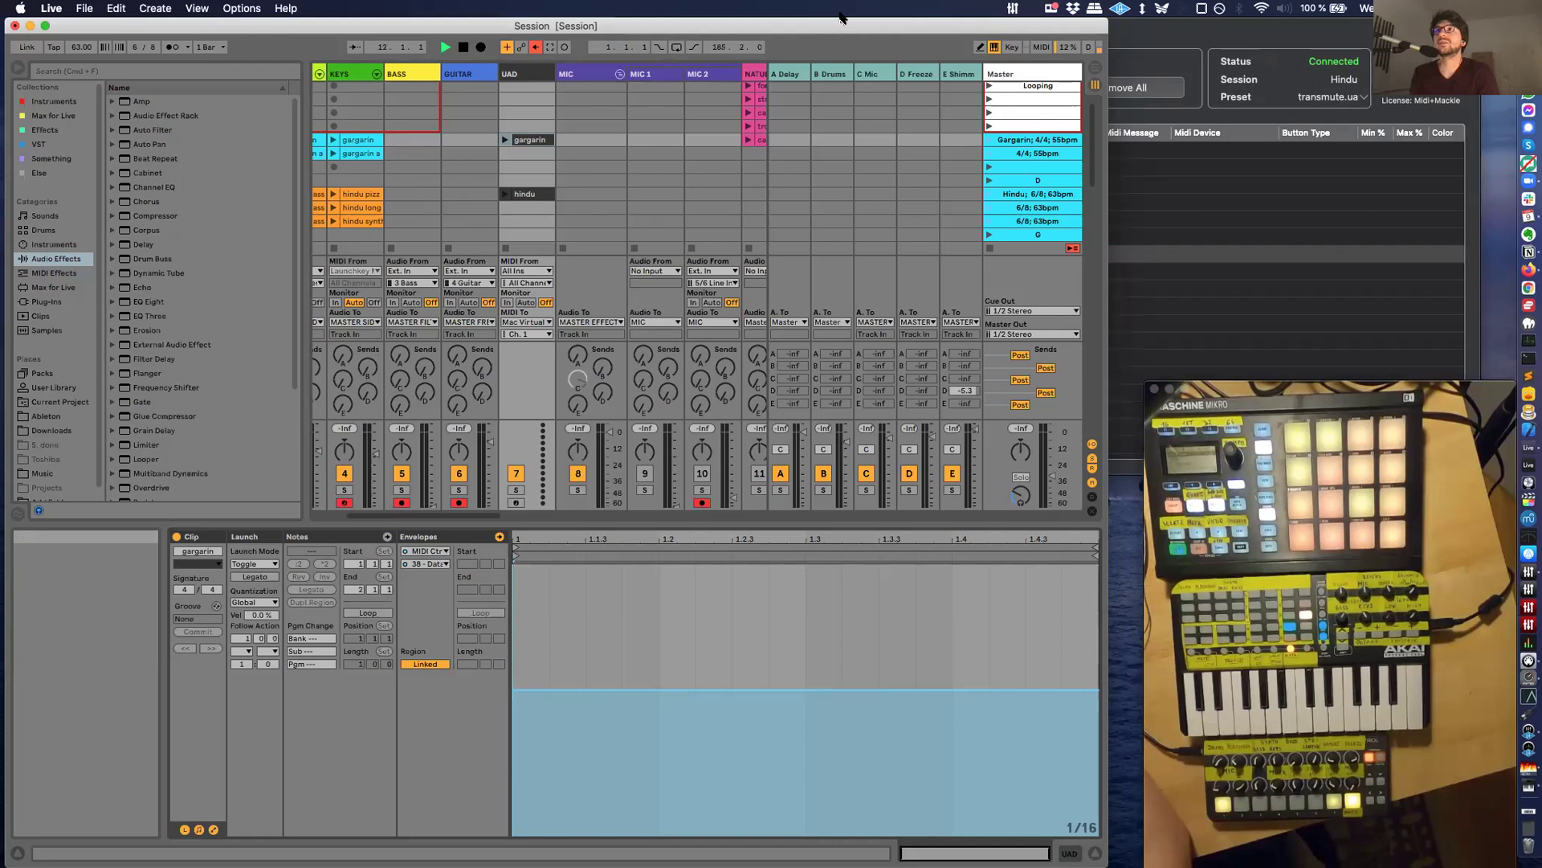
key(super+Tab)
click(725, 87)
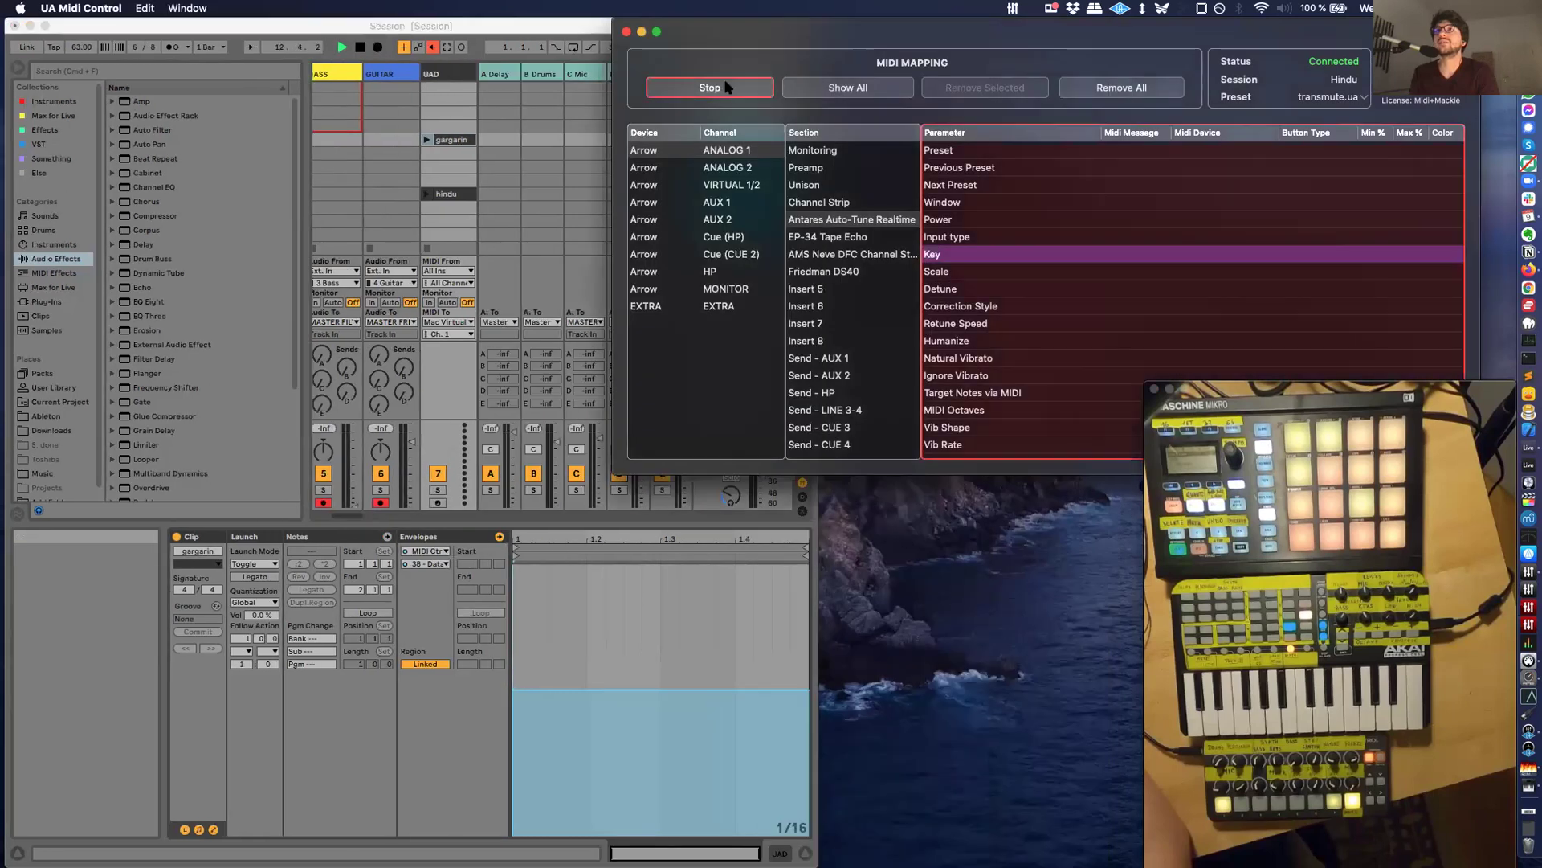
click(443, 141)
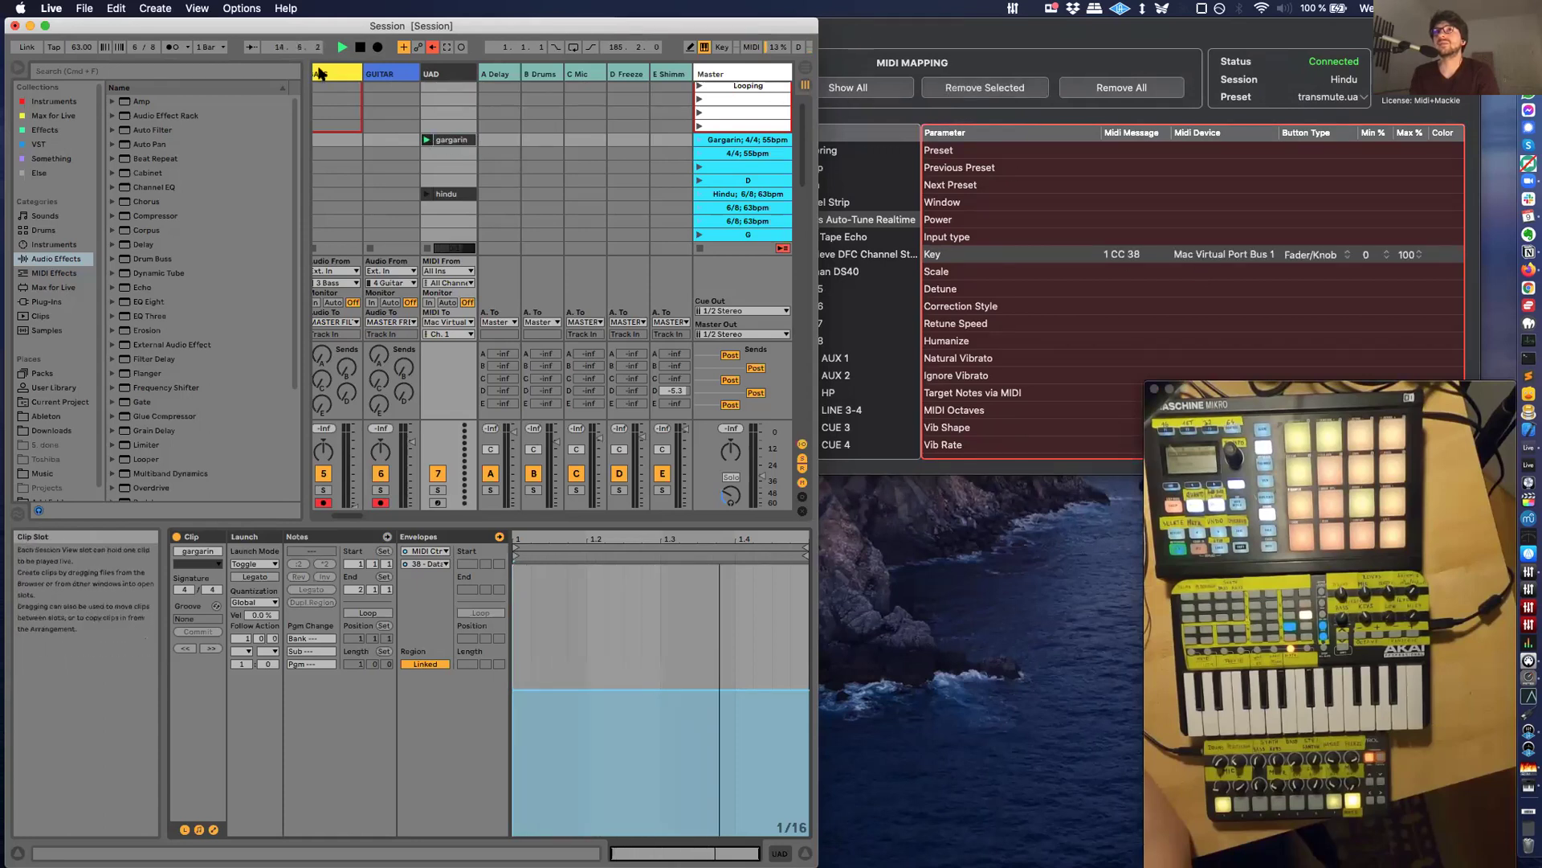
Stop Live's playback, end MIDI mapping in UA Midi Control and widen the Midi Device column.
click(360, 47)
click(1152, 225)
click(1109, 256)
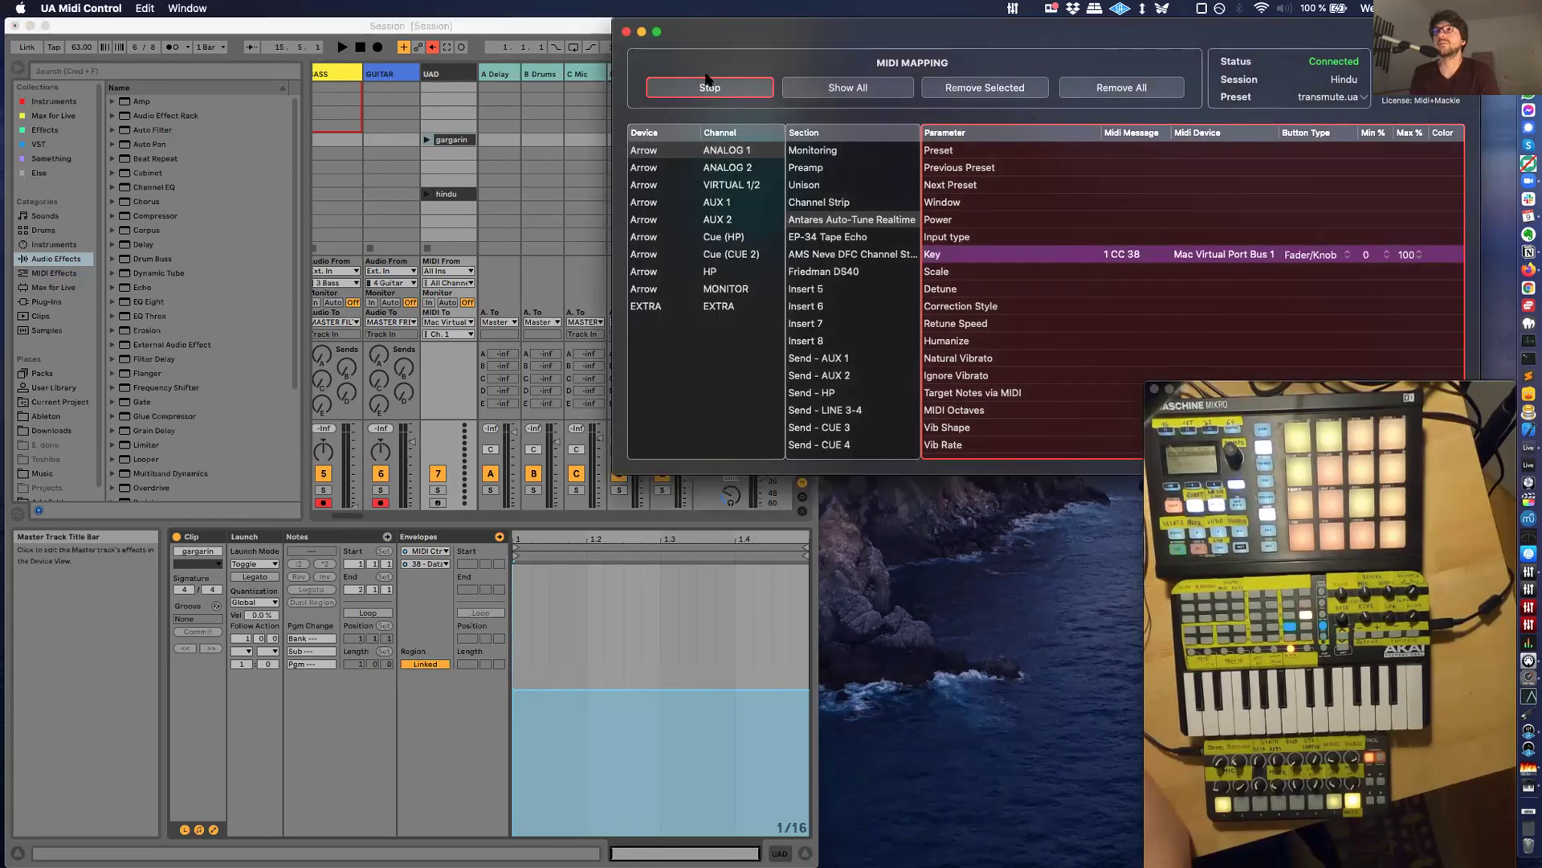
click(708, 83)
drag(1101, 133, 1066, 126)
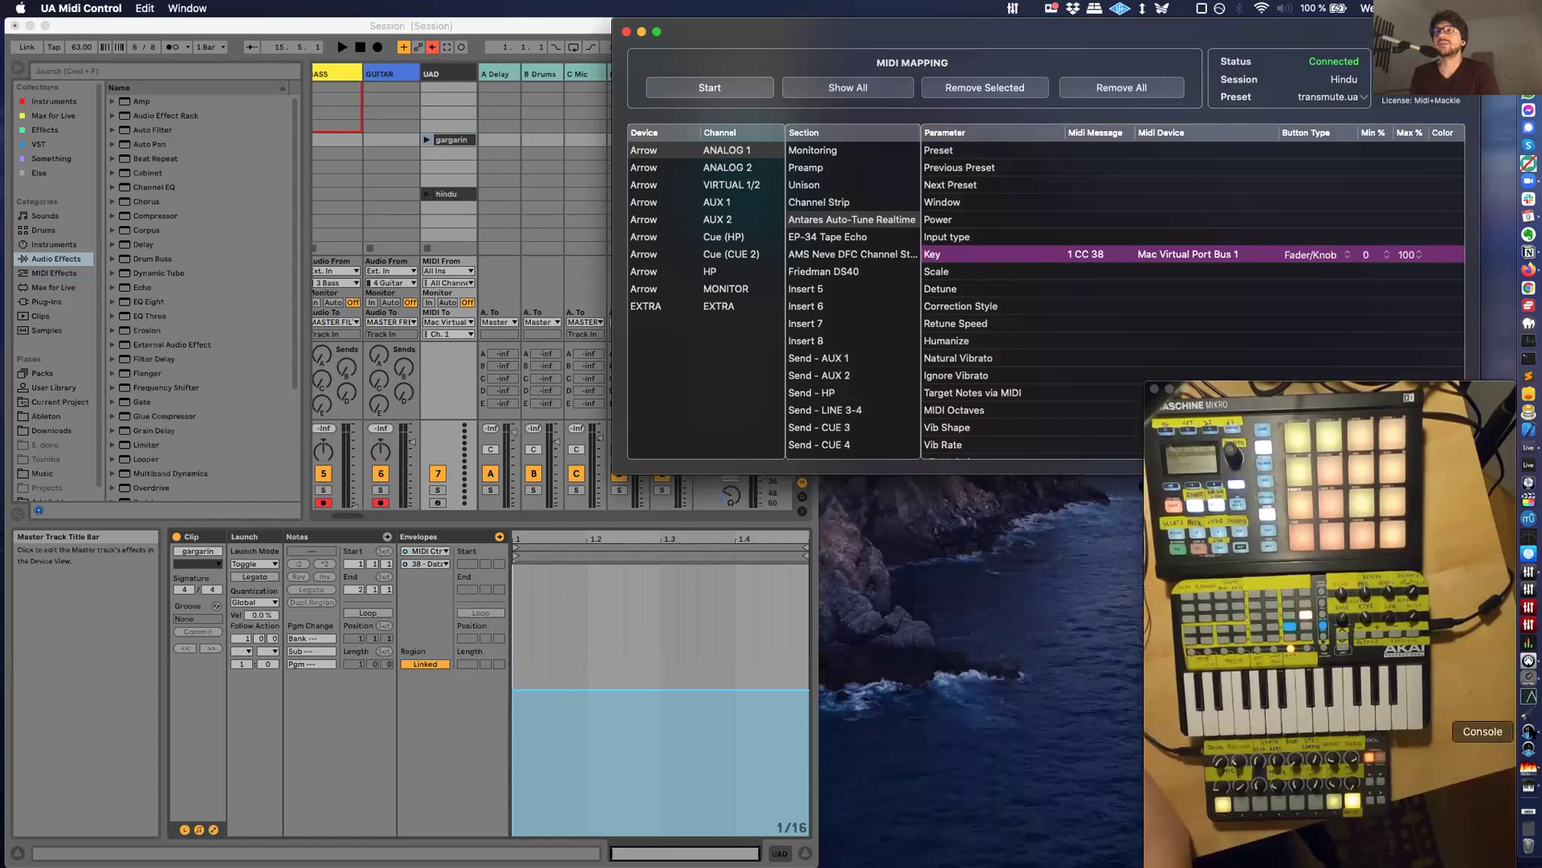
Bring up Console's Auto-Tune plug-in window, minimize the mixer and mapping windows, and place the plug-in beside the Live session.
click(1529, 729)
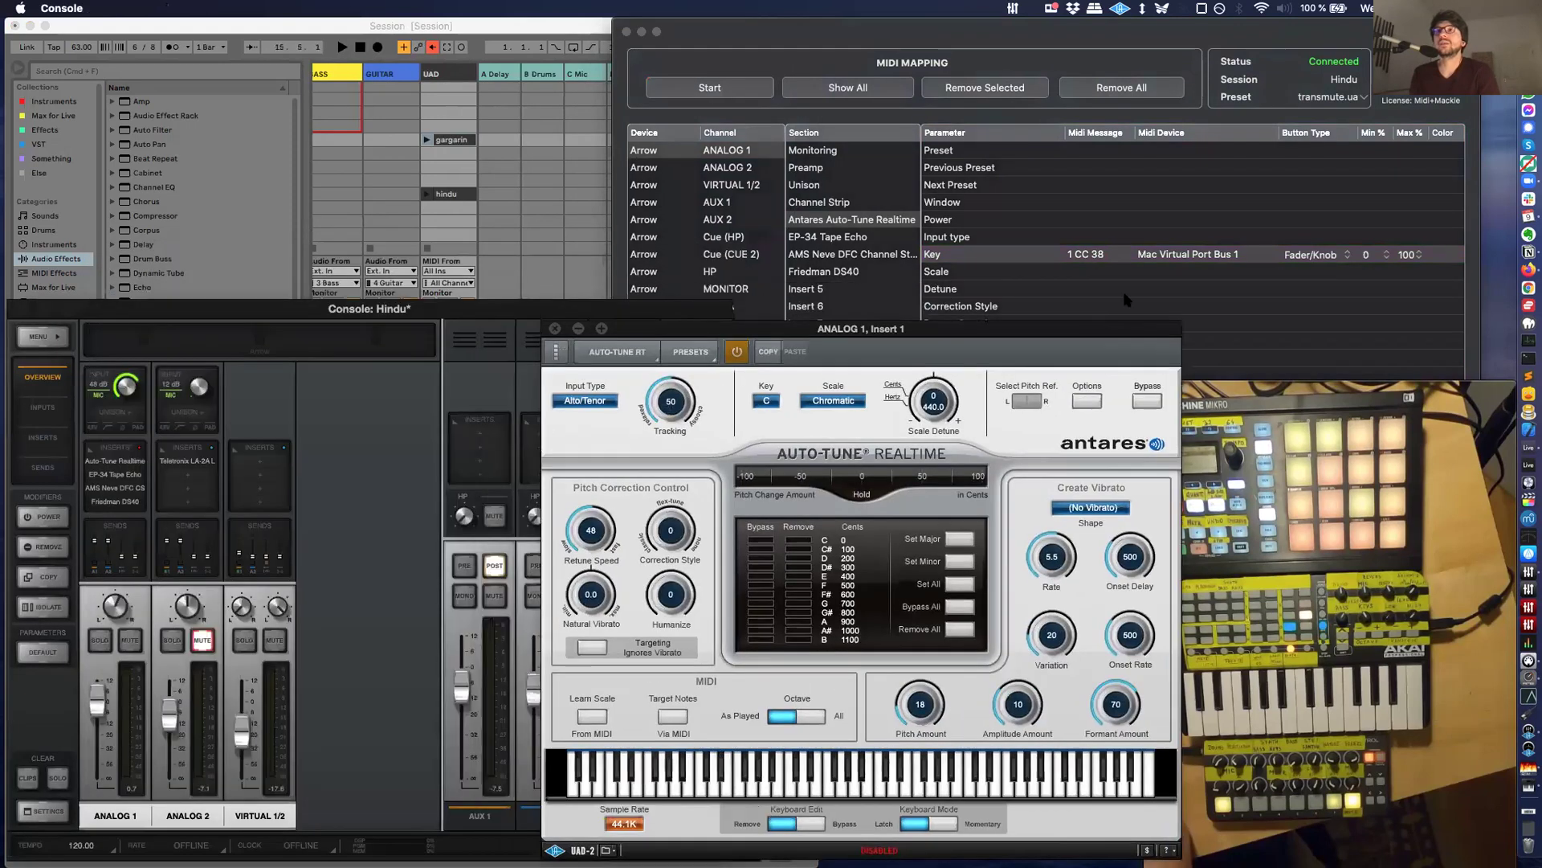
click(45, 309)
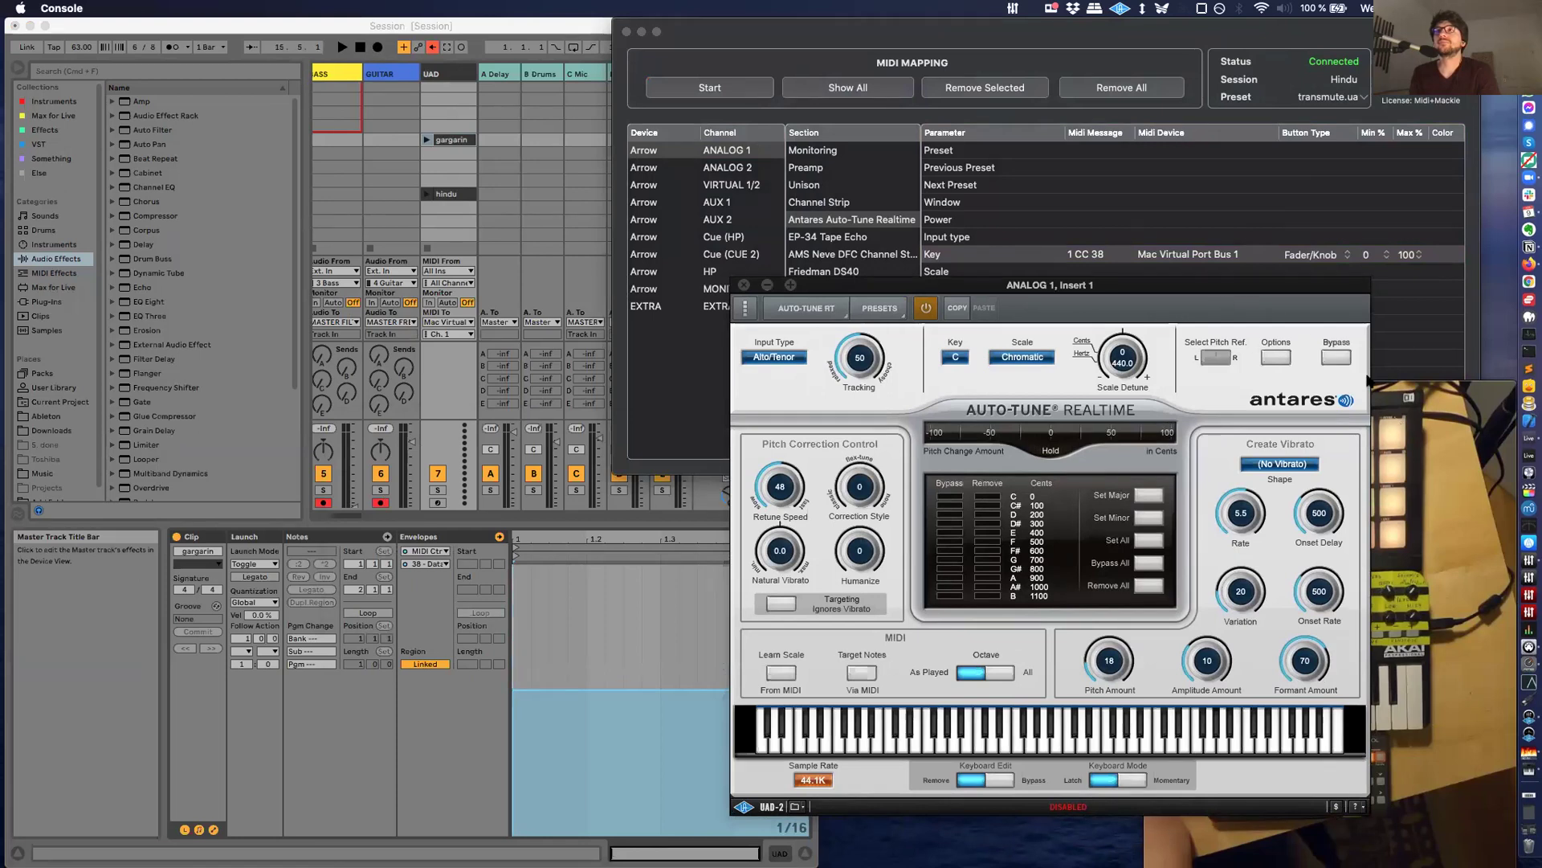
drag(1144, 298, 1251, 349)
click(641, 33)
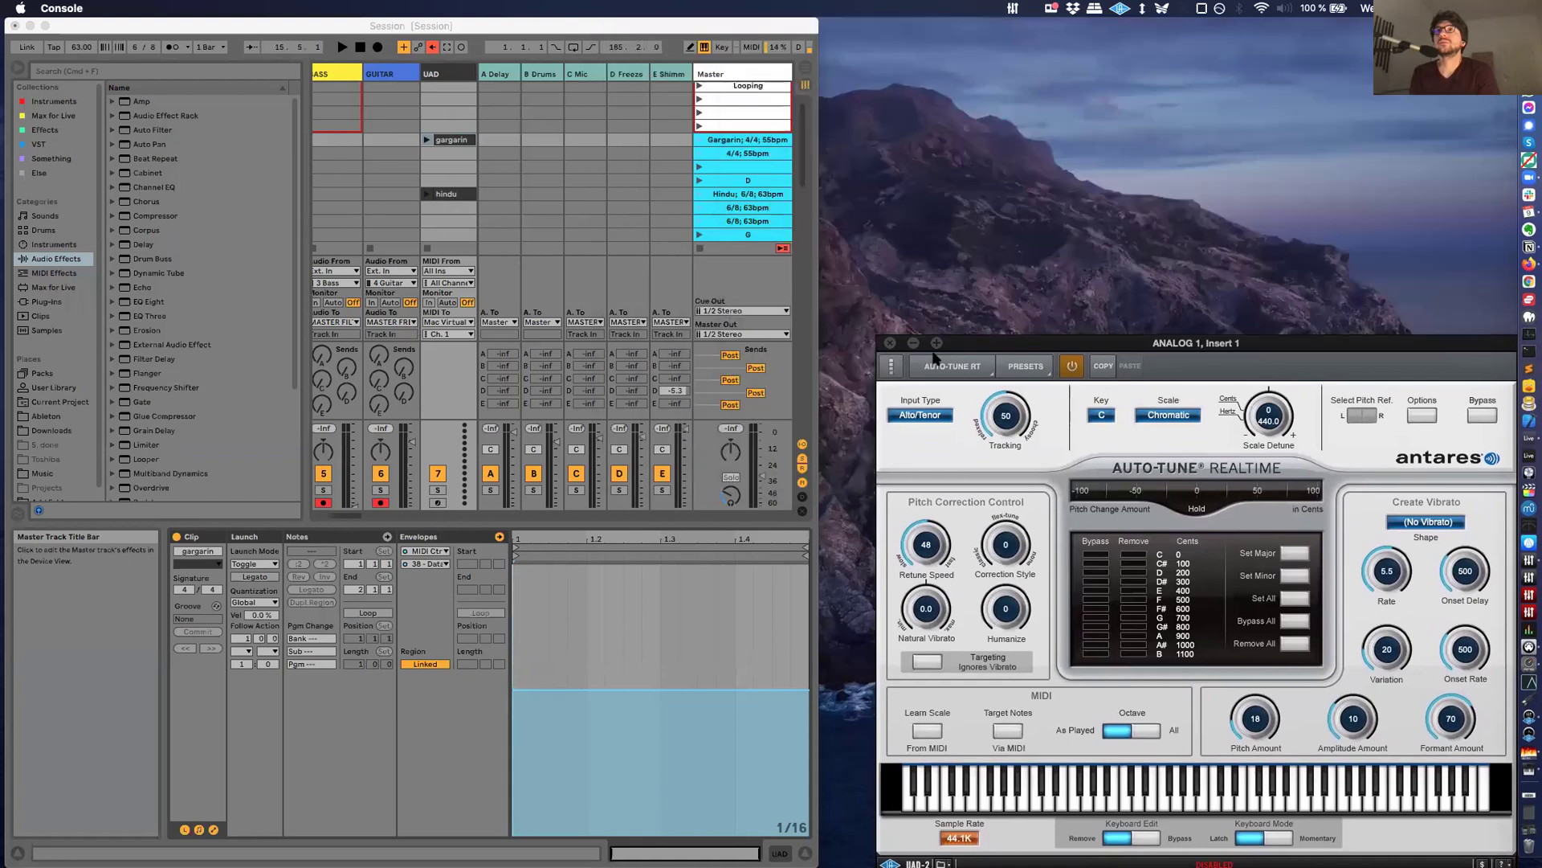
drag(962, 343, 993, 344)
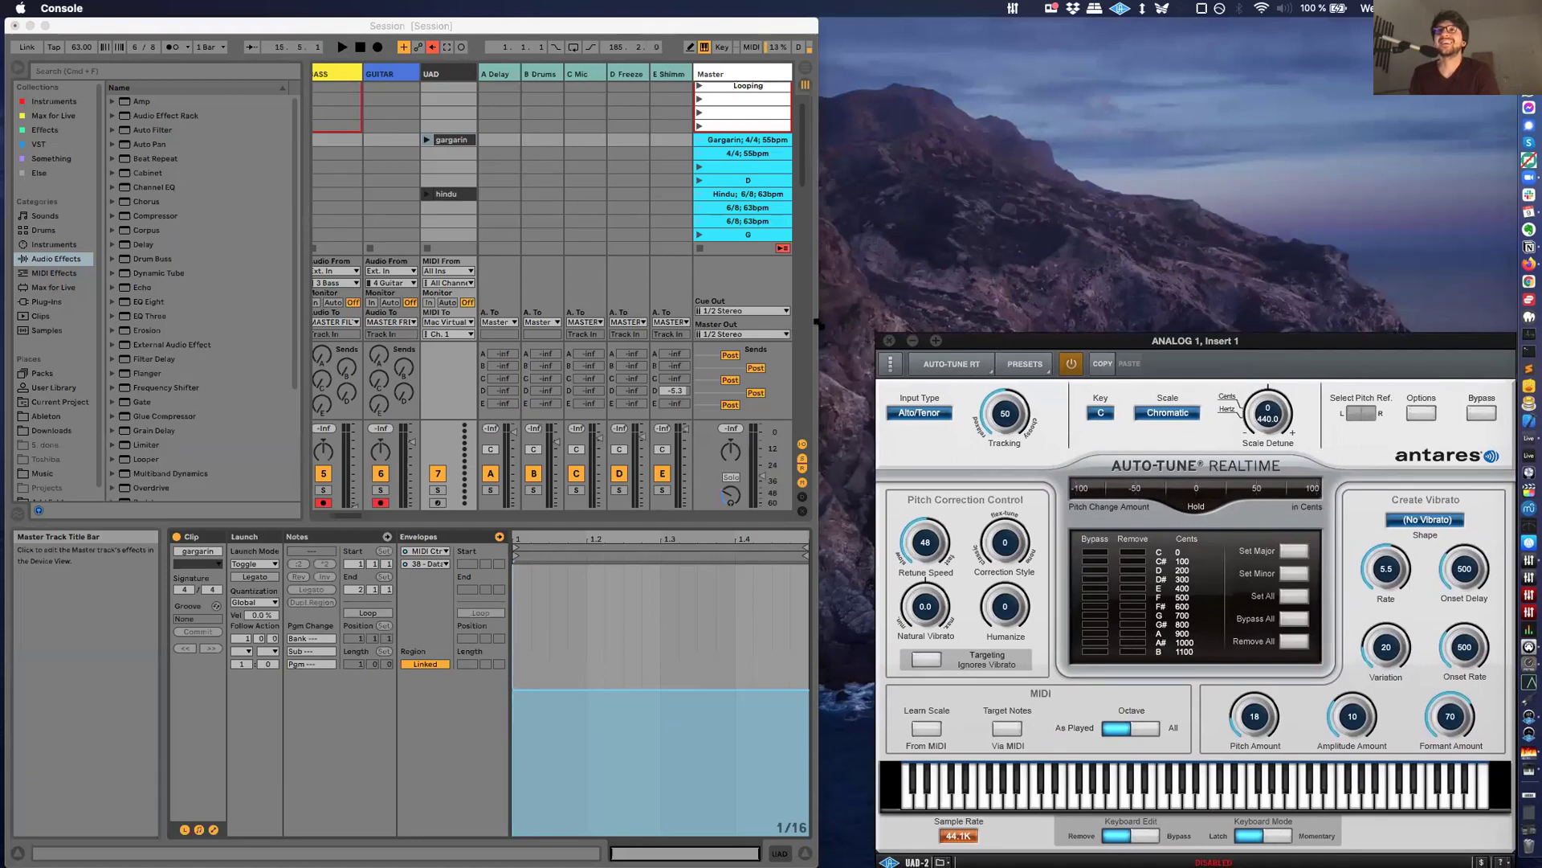
Widen the Live window, align the Auto-Tune plug-in window beside it, and launch the gargarin clip.
drag(837, 317, 864, 319)
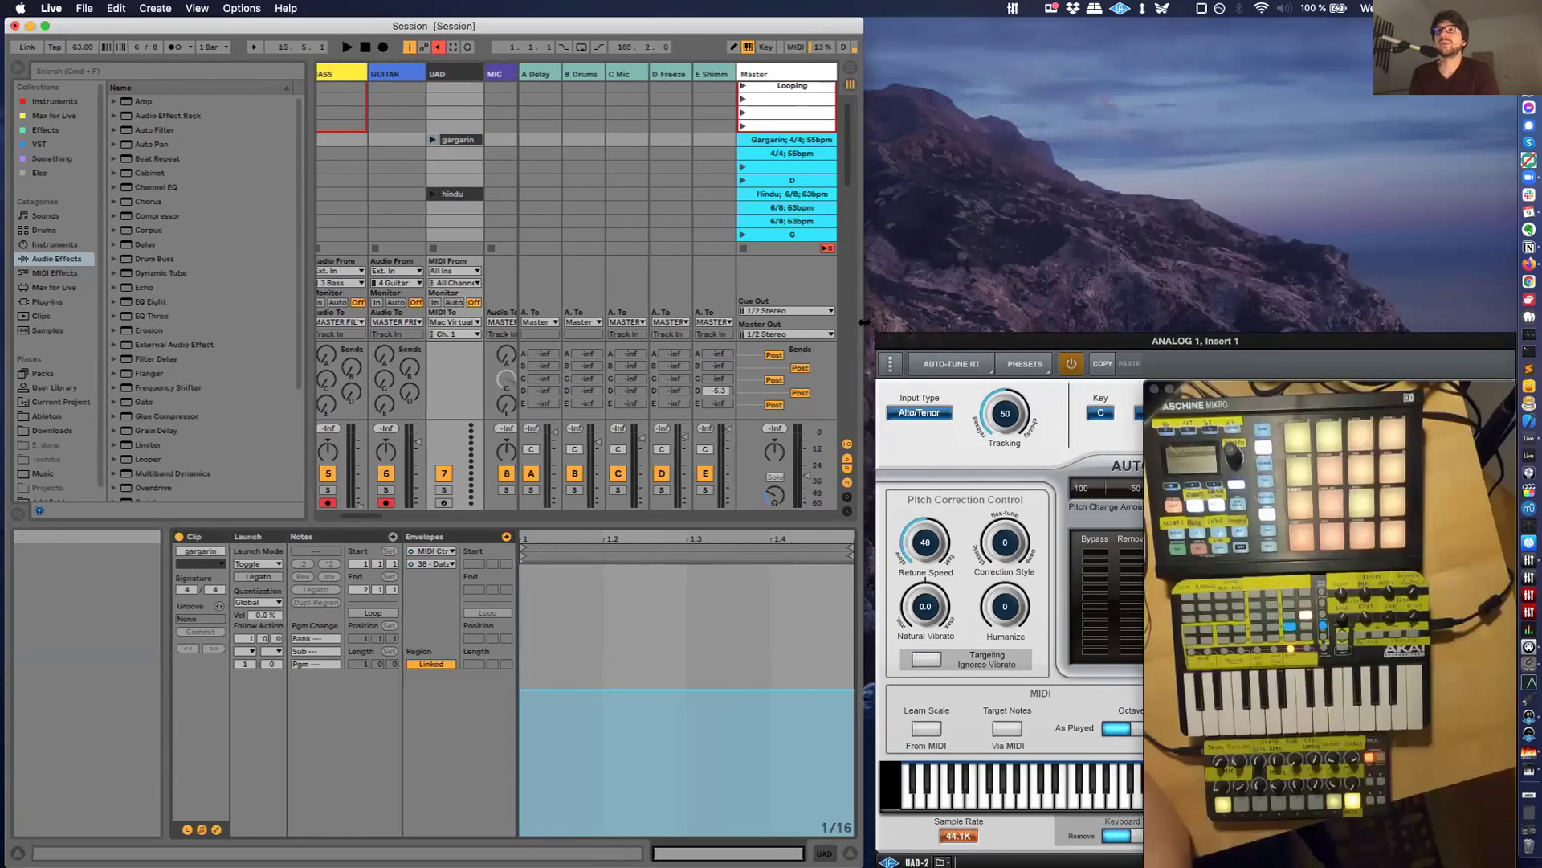
drag(1048, 343, 1053, 94)
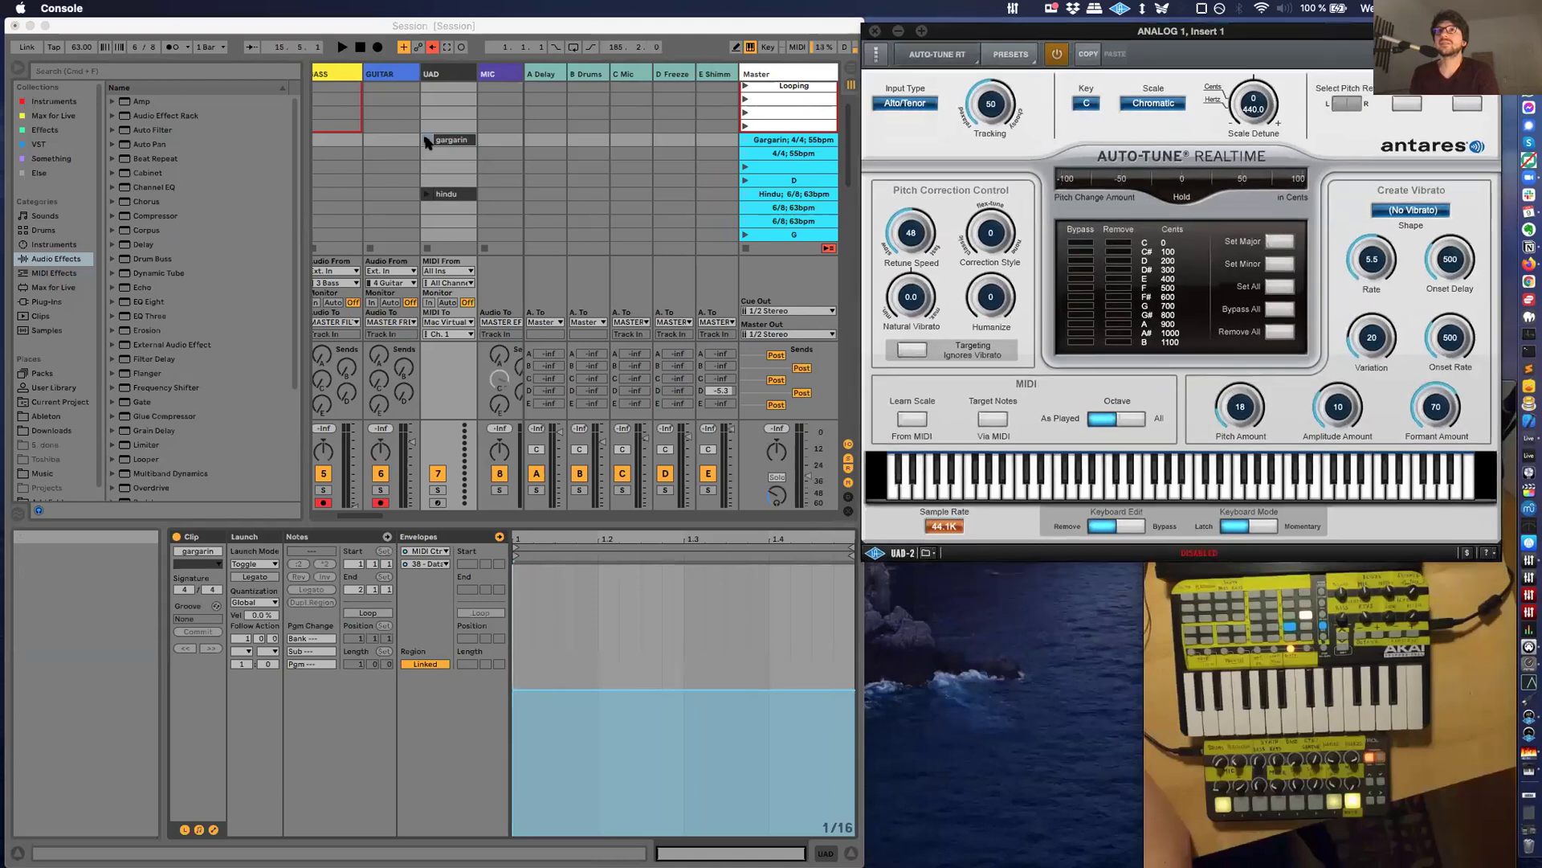
click(427, 140)
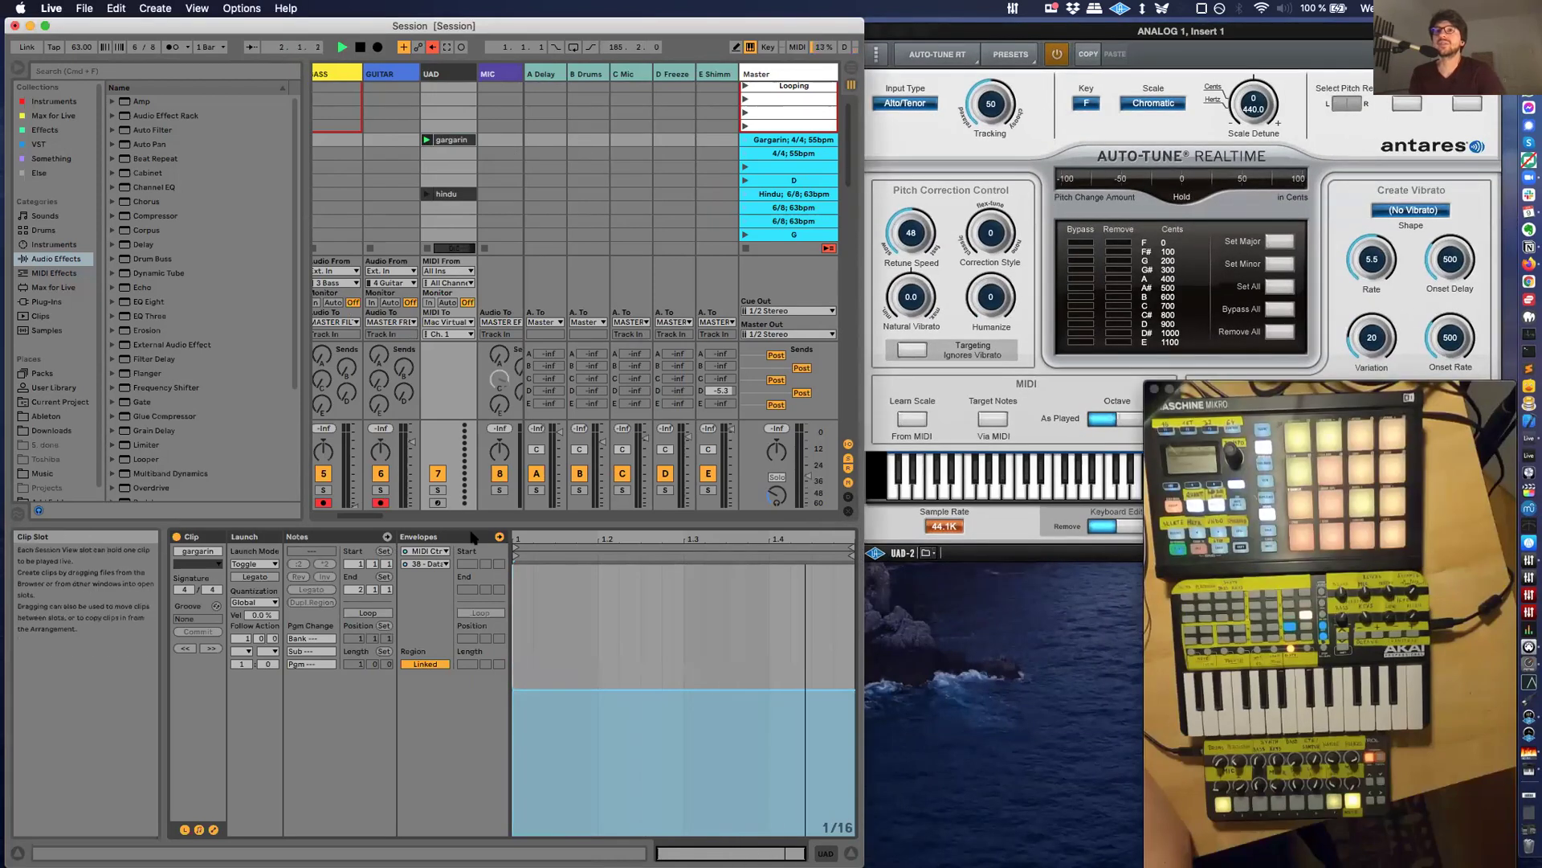
Turn on Loop for the gargarin clip, relaunch it and shorten the loop length to two beats.
click(374, 613)
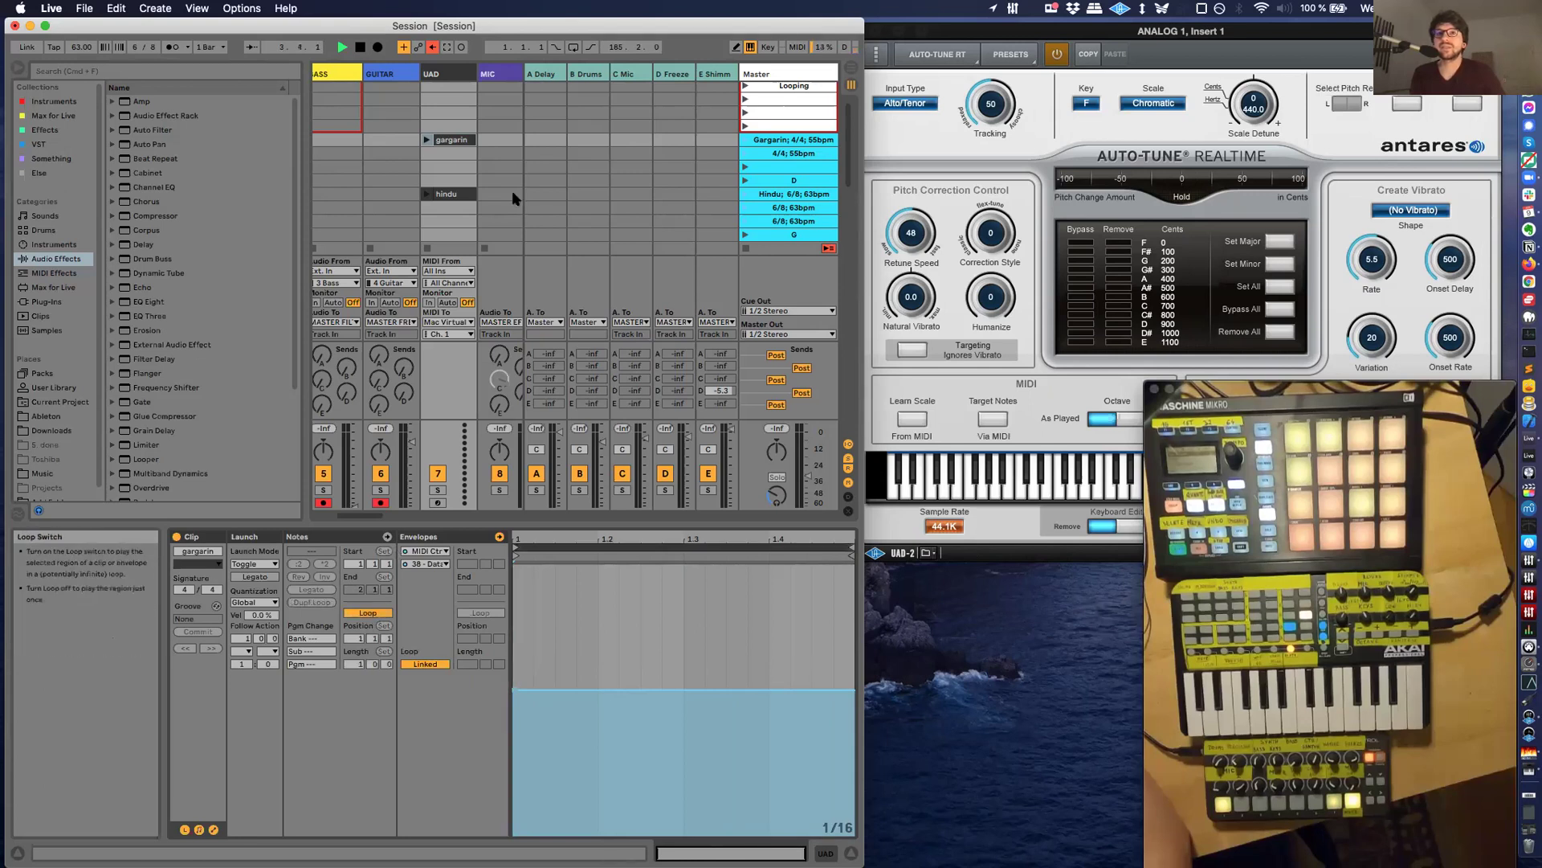
click(426, 140)
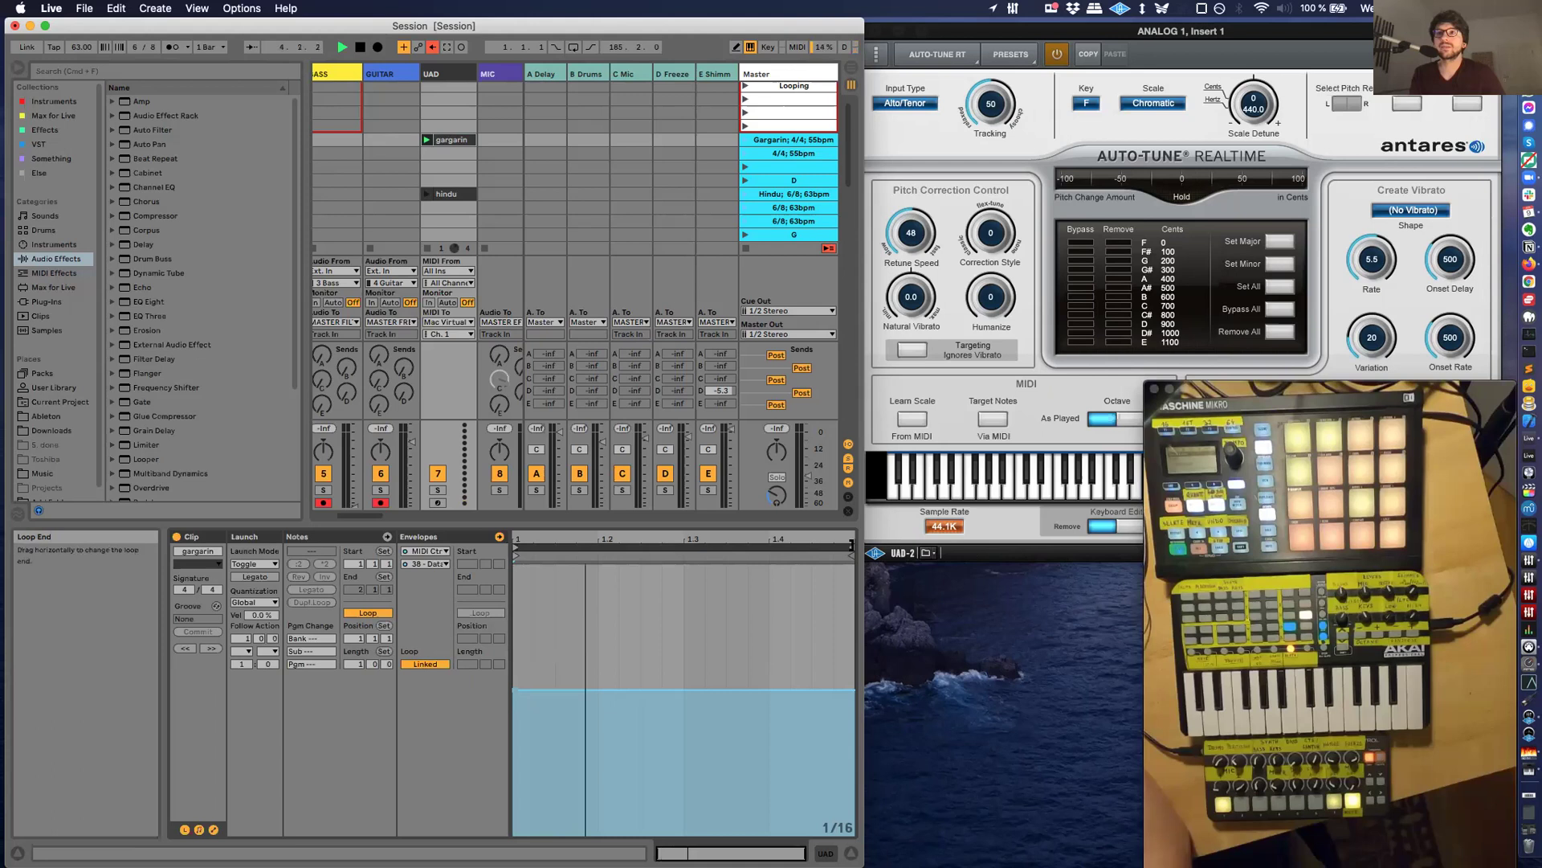
drag(837, 548, 684, 549)
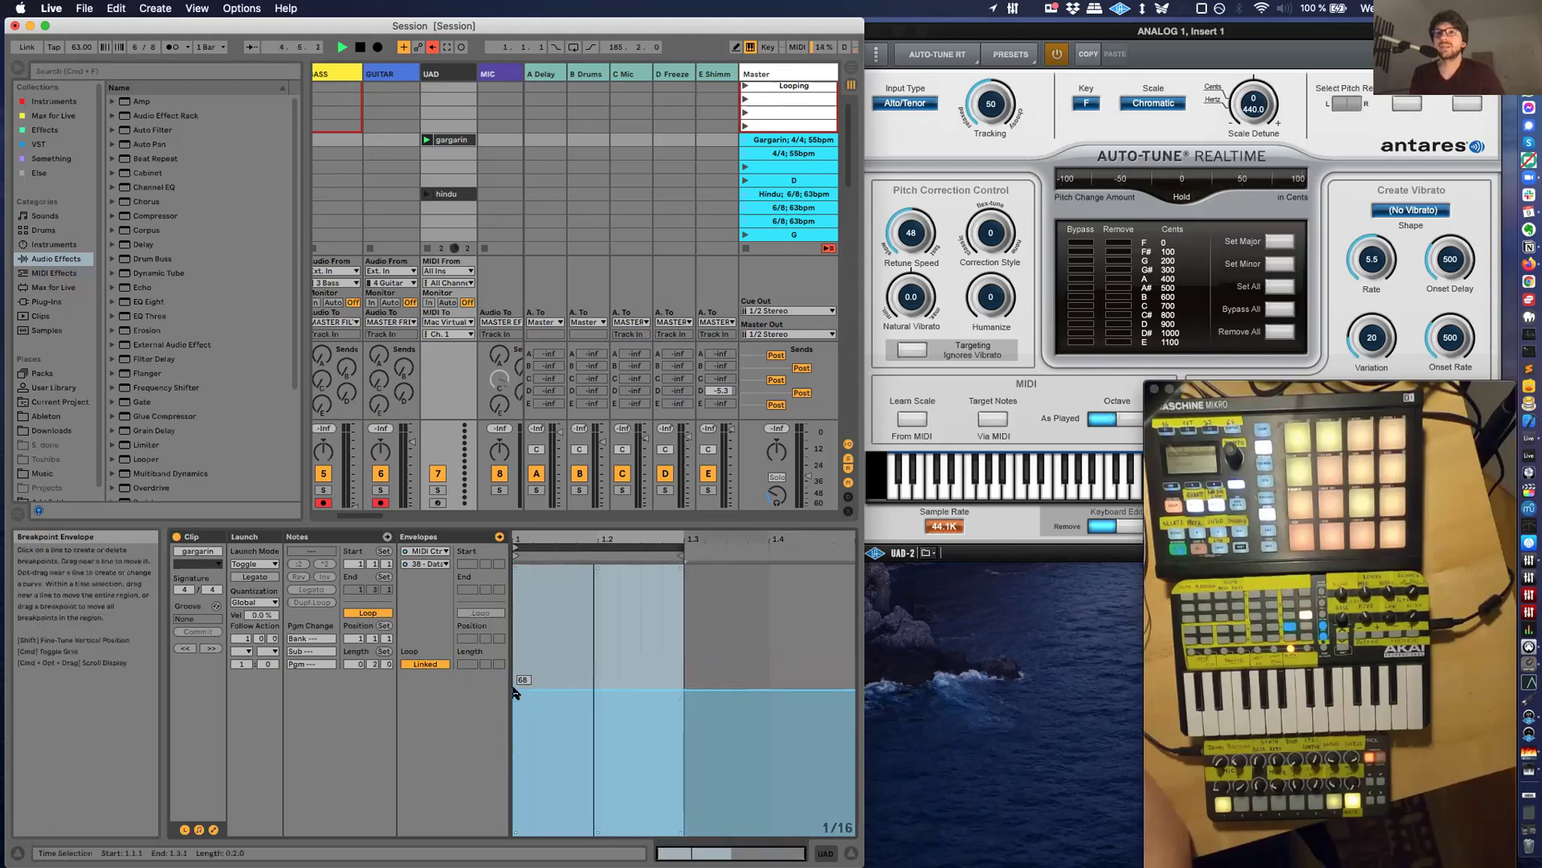
Lower the gargarin clip's Data Entry Fine envelope to its minimum and raise it gradually until Auto-Tune's Key is set to D.
drag(514, 693, 795, 833)
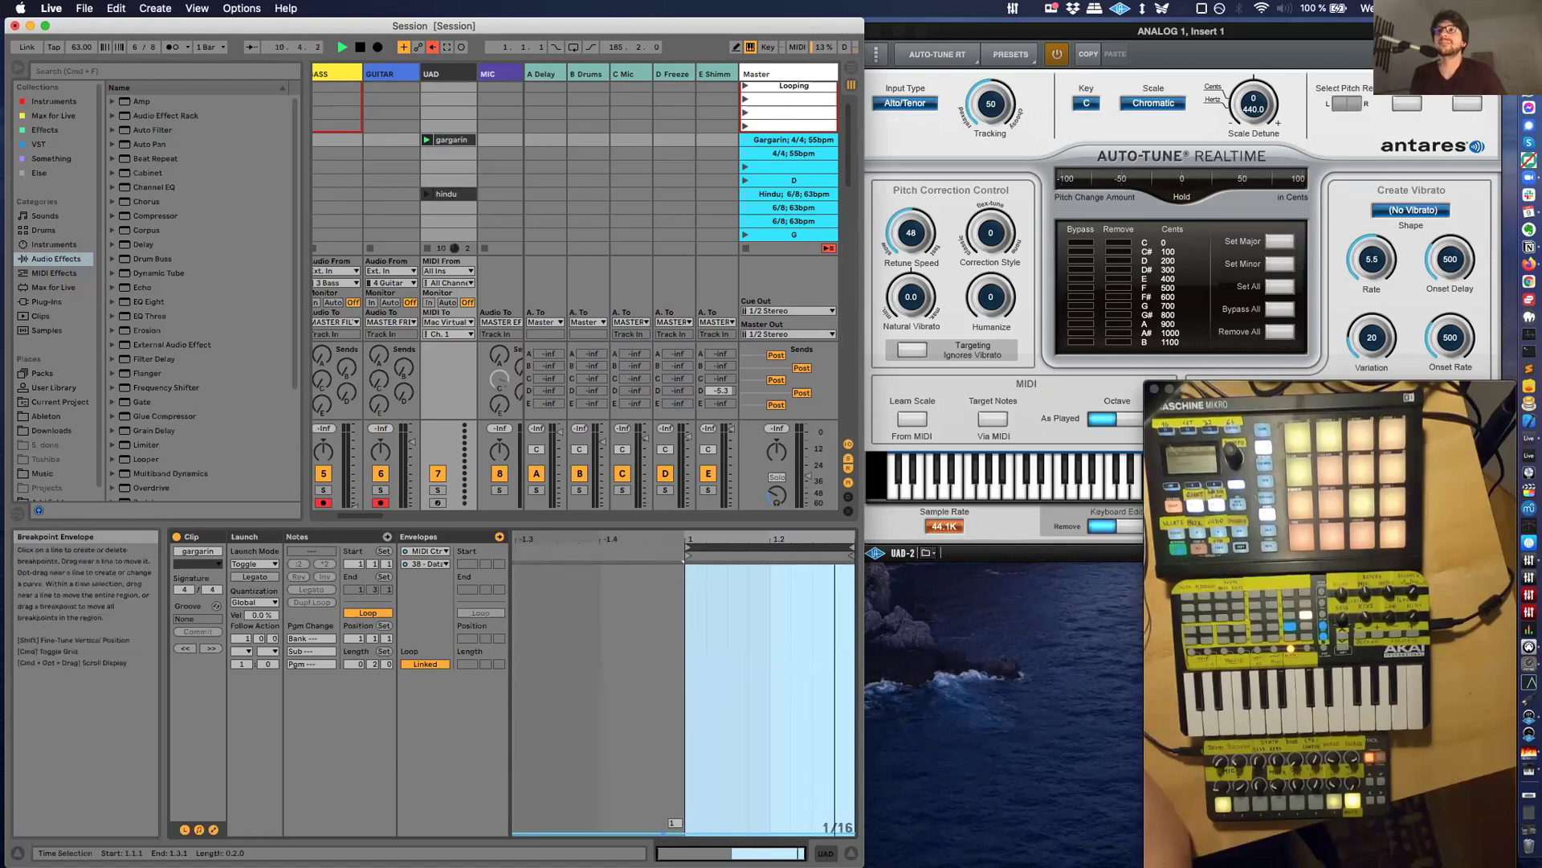
drag(664, 832, 671, 811)
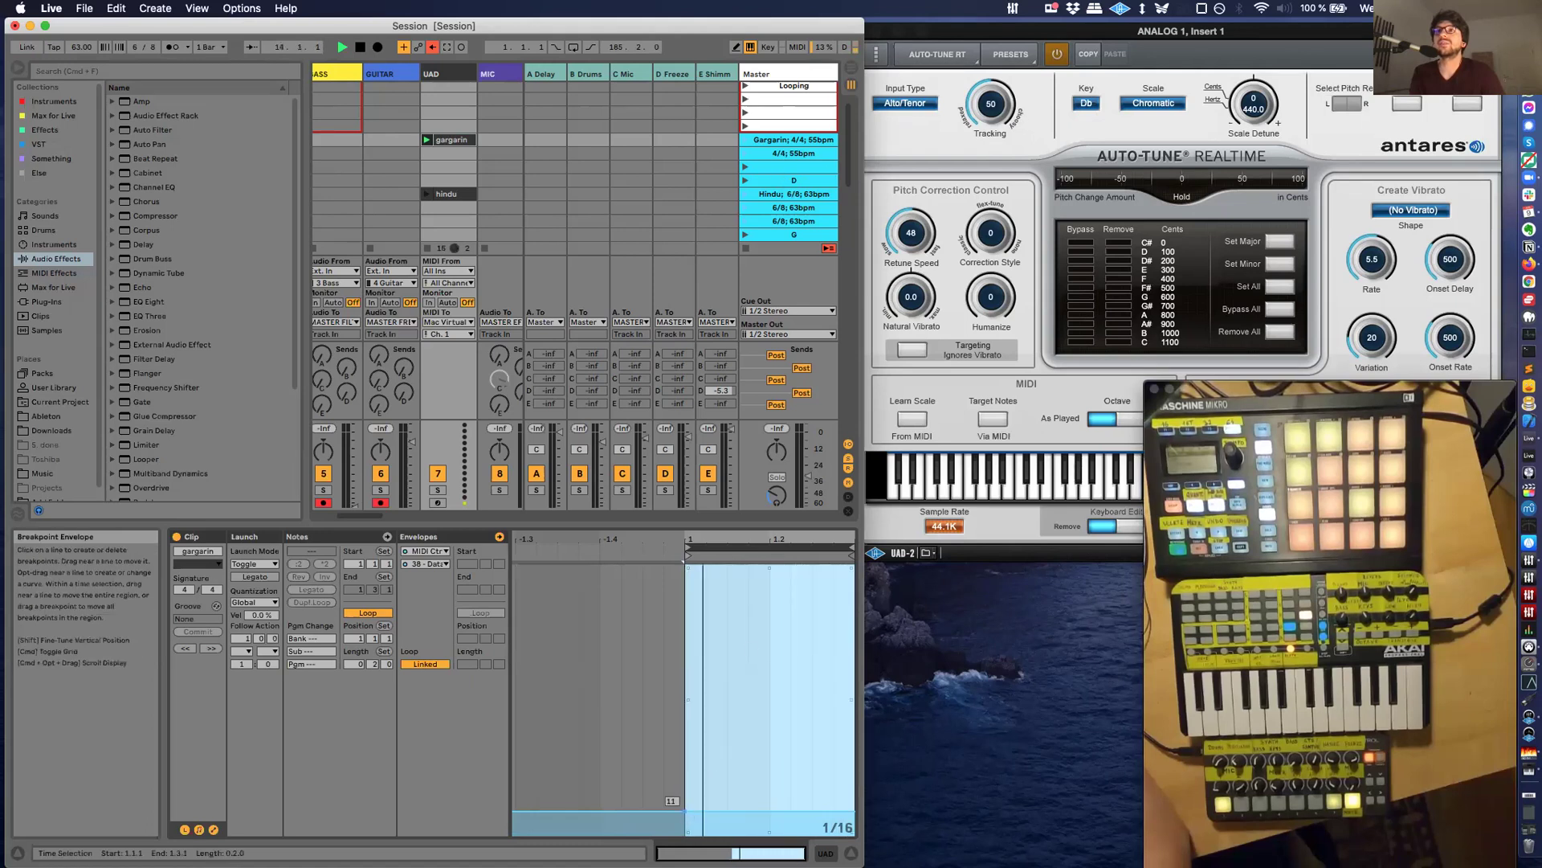
drag(675, 812, 684, 772)
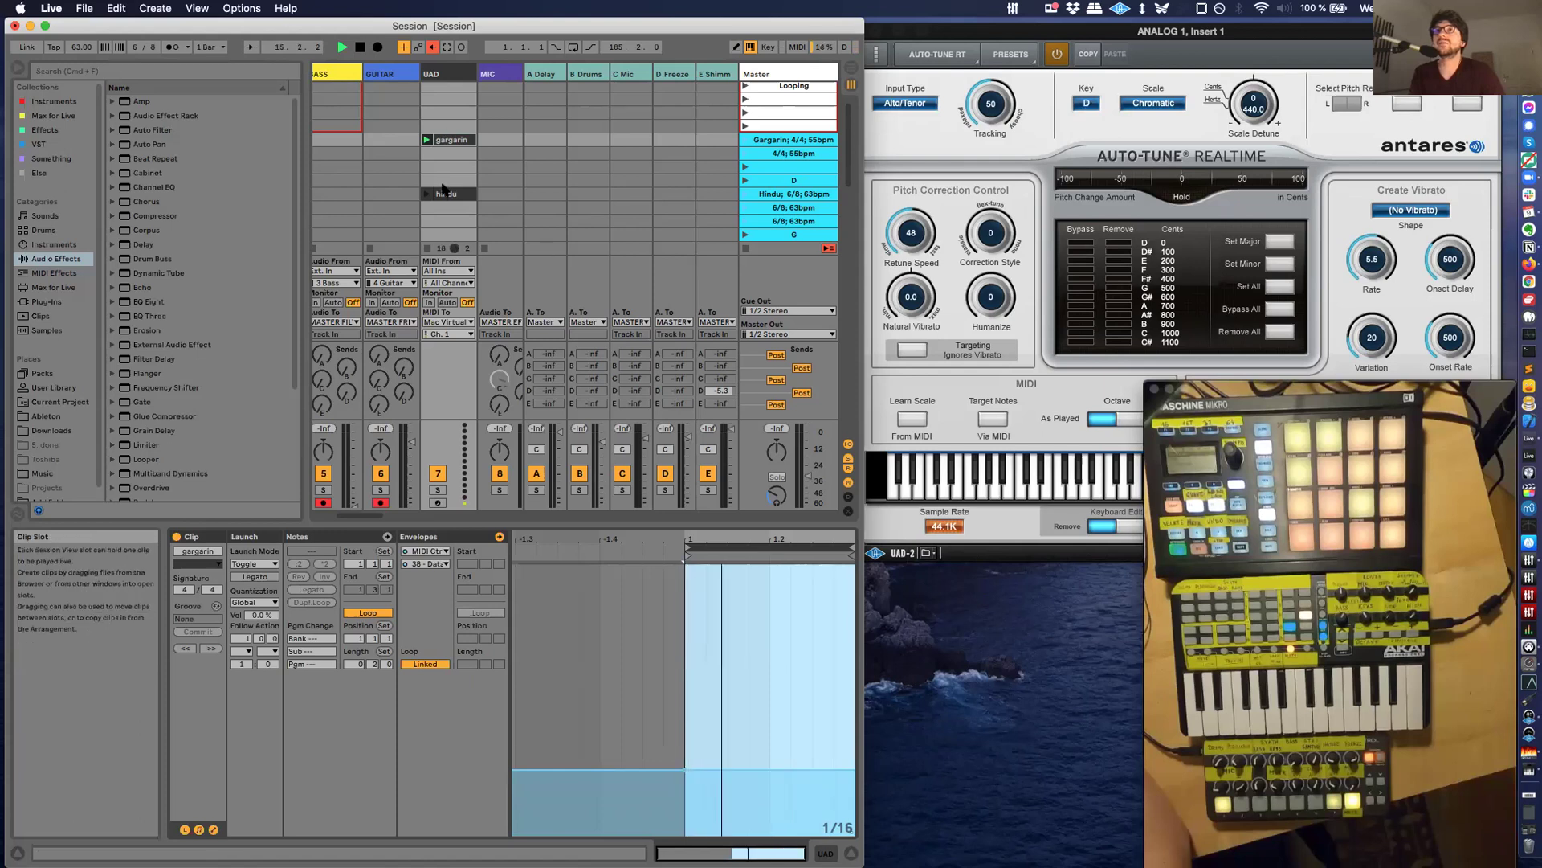
Replace the hindu clip with a copy of gargarin, name the copy hindu and launch it.
click(445, 195)
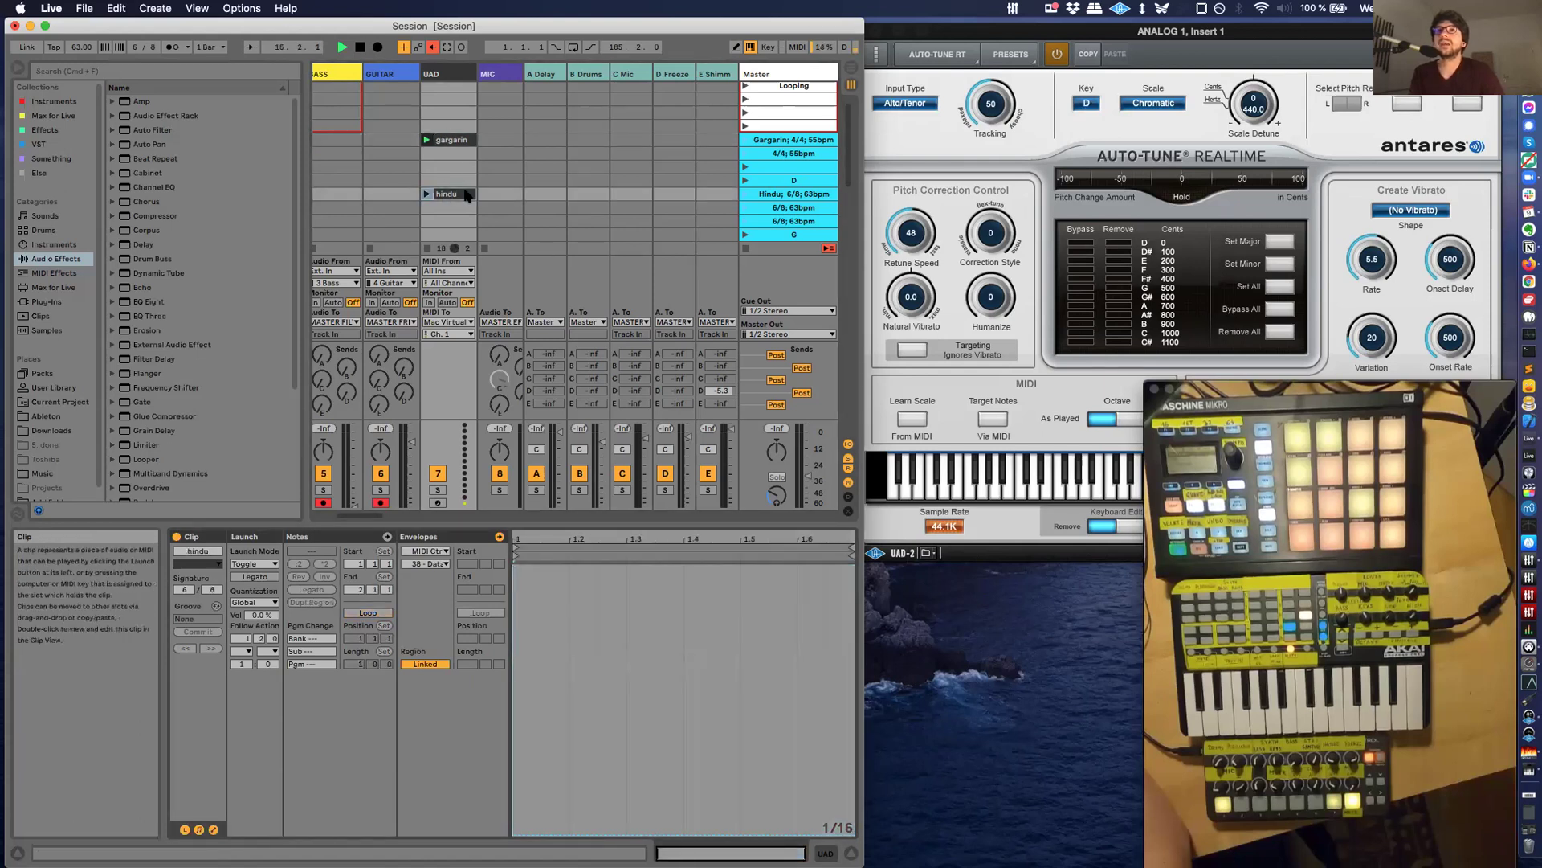
key(Delete)
click(450, 141)
click(445, 195)
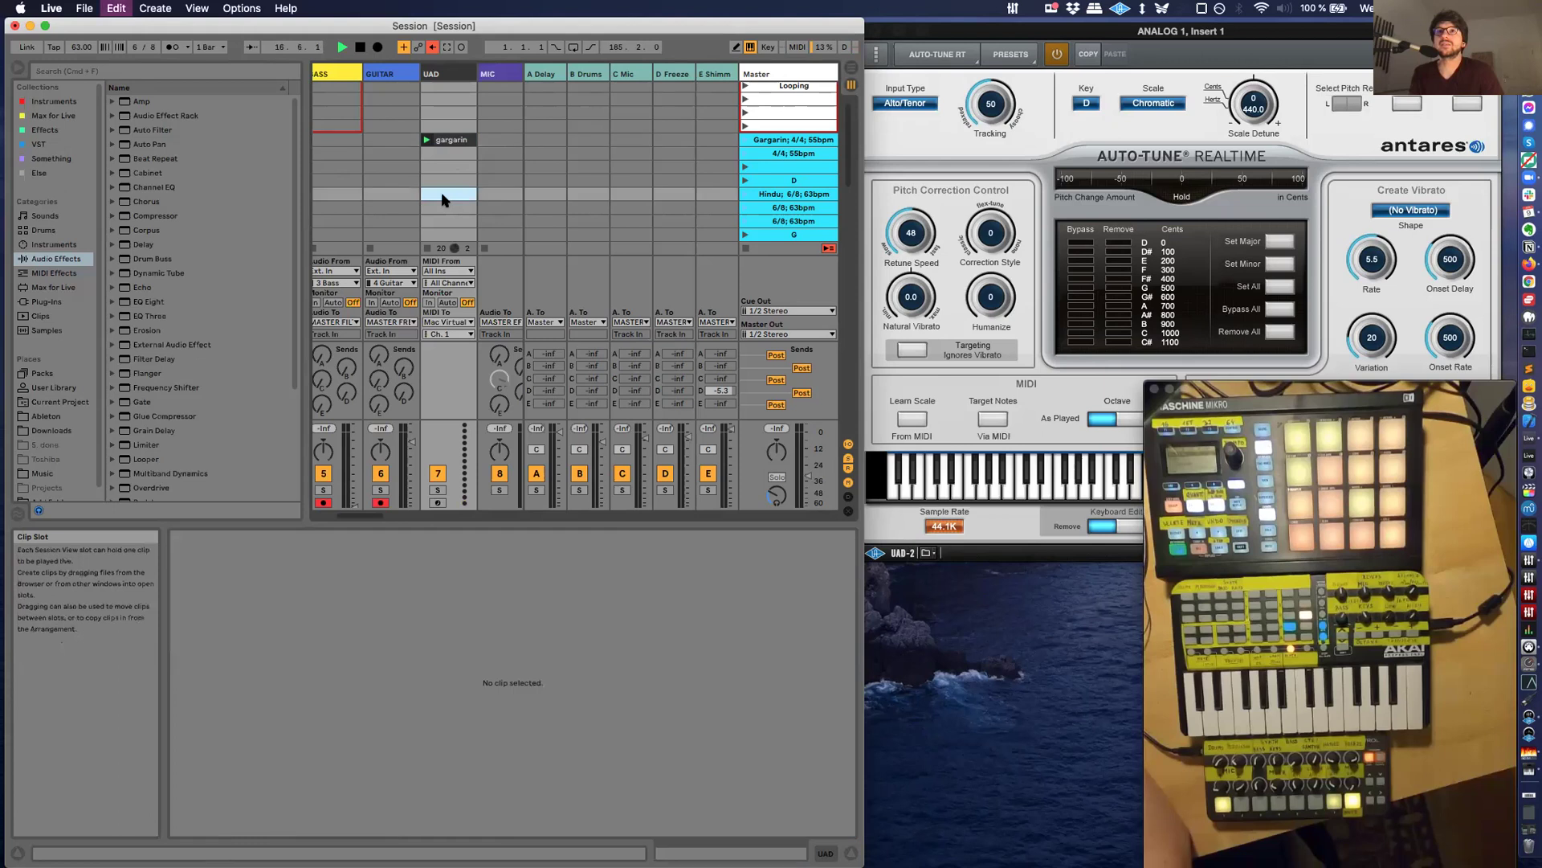
key(super+v)
text(hi)
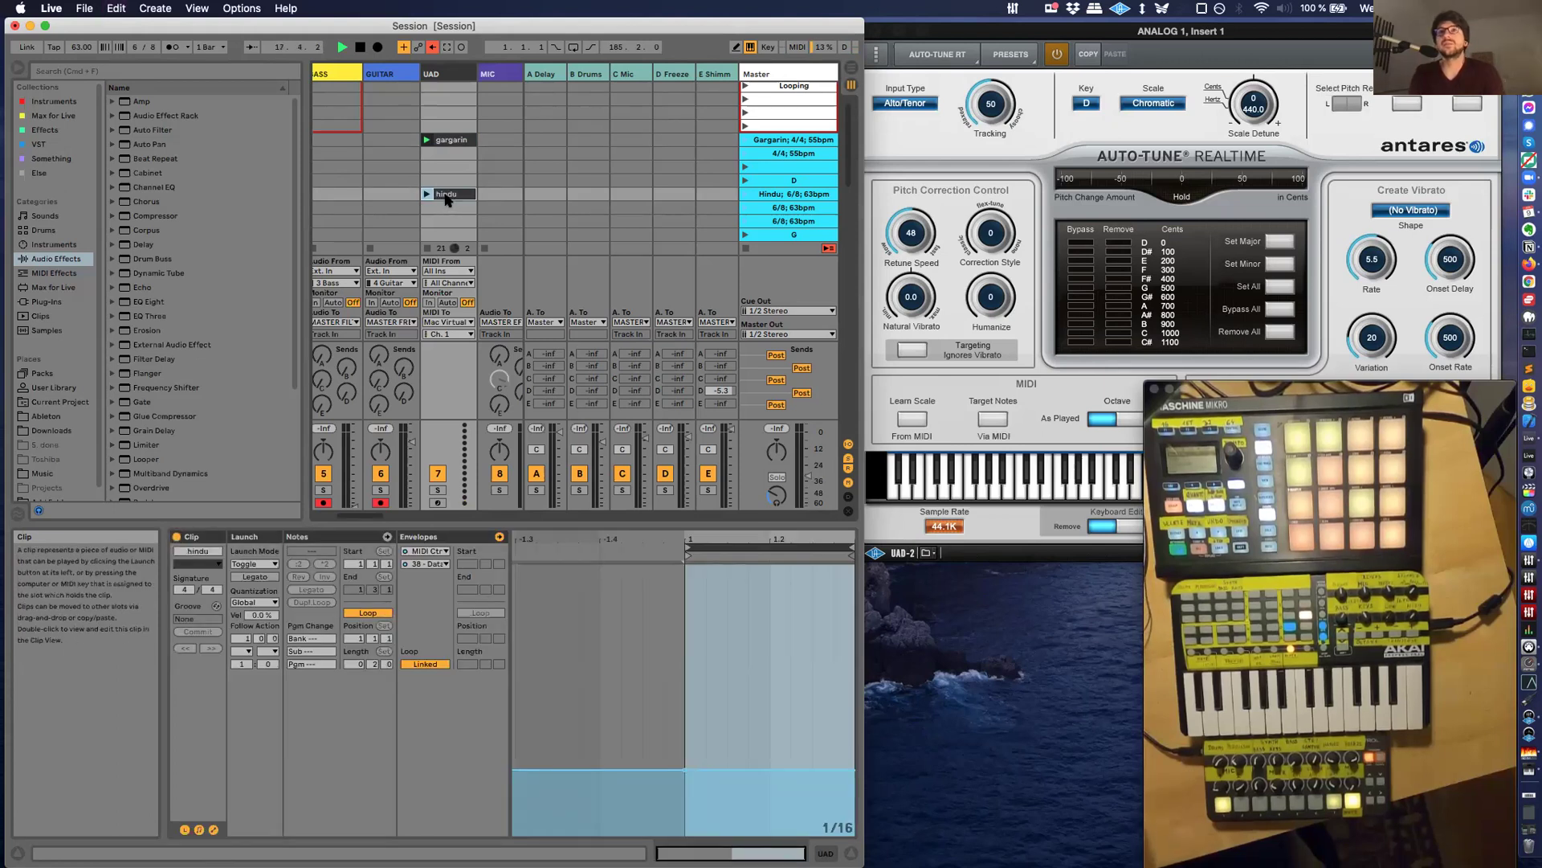
click(415, 196)
click(445, 198)
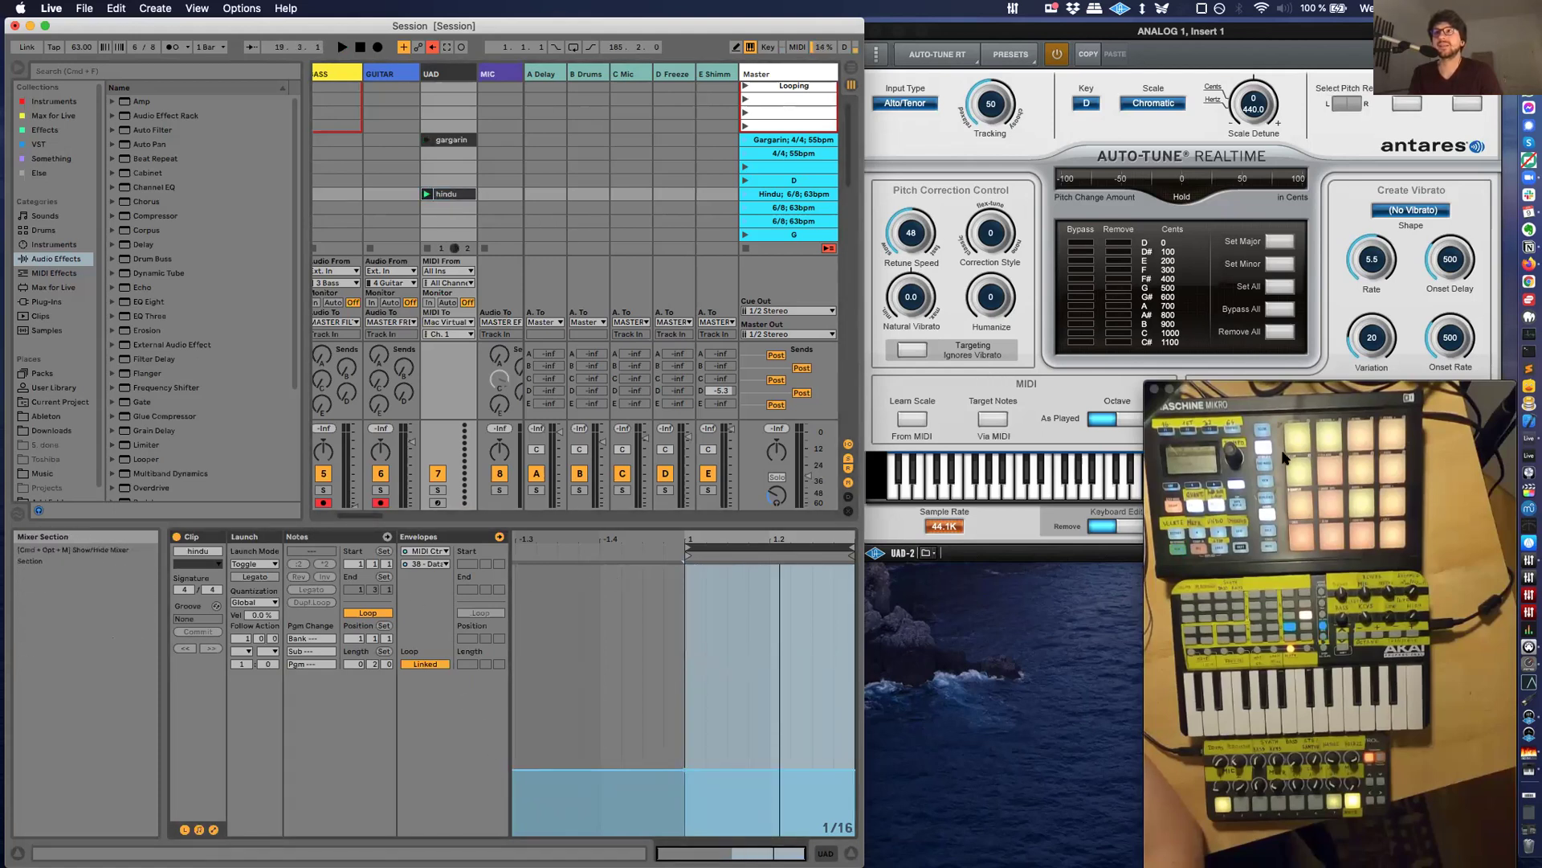
Check the Key mapping in UA Midi Control, and raise hindu's Data Entry Fine envelope in Live to about 91 for key G.
click(1529, 559)
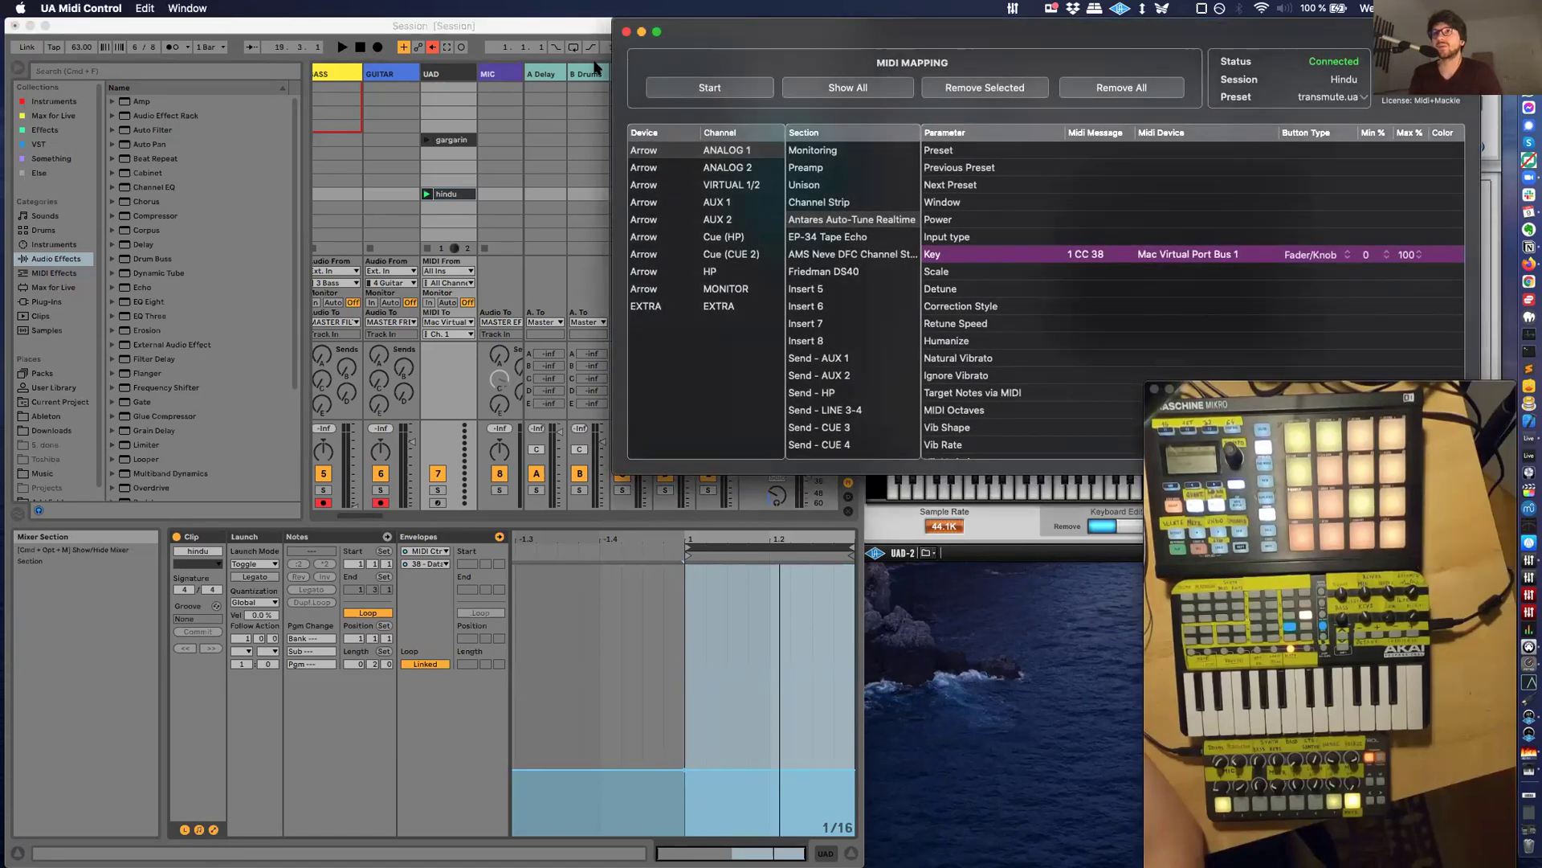
click(642, 32)
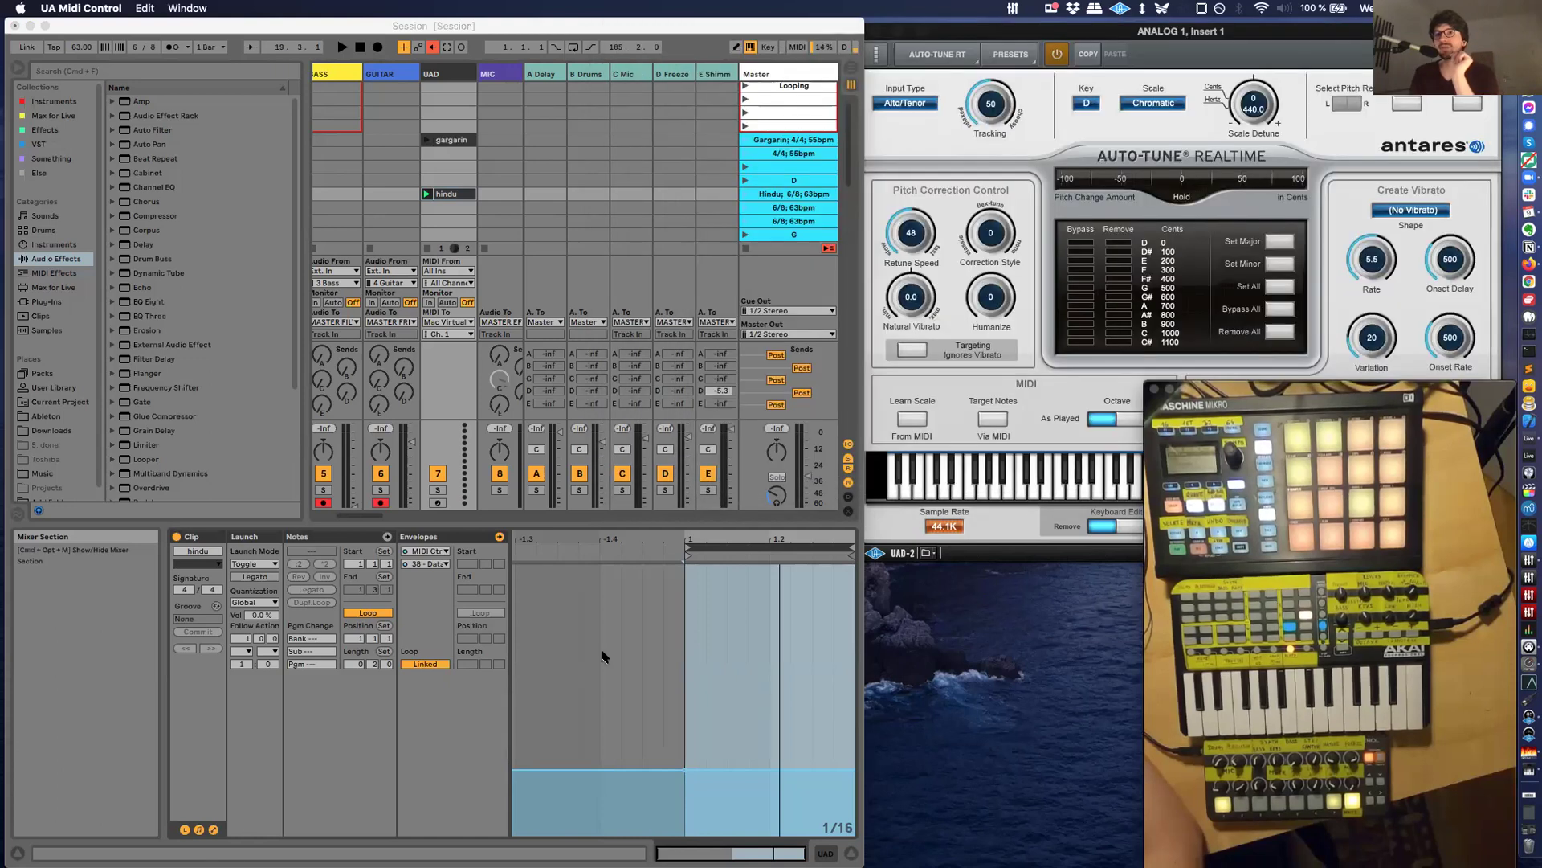
click(683, 775)
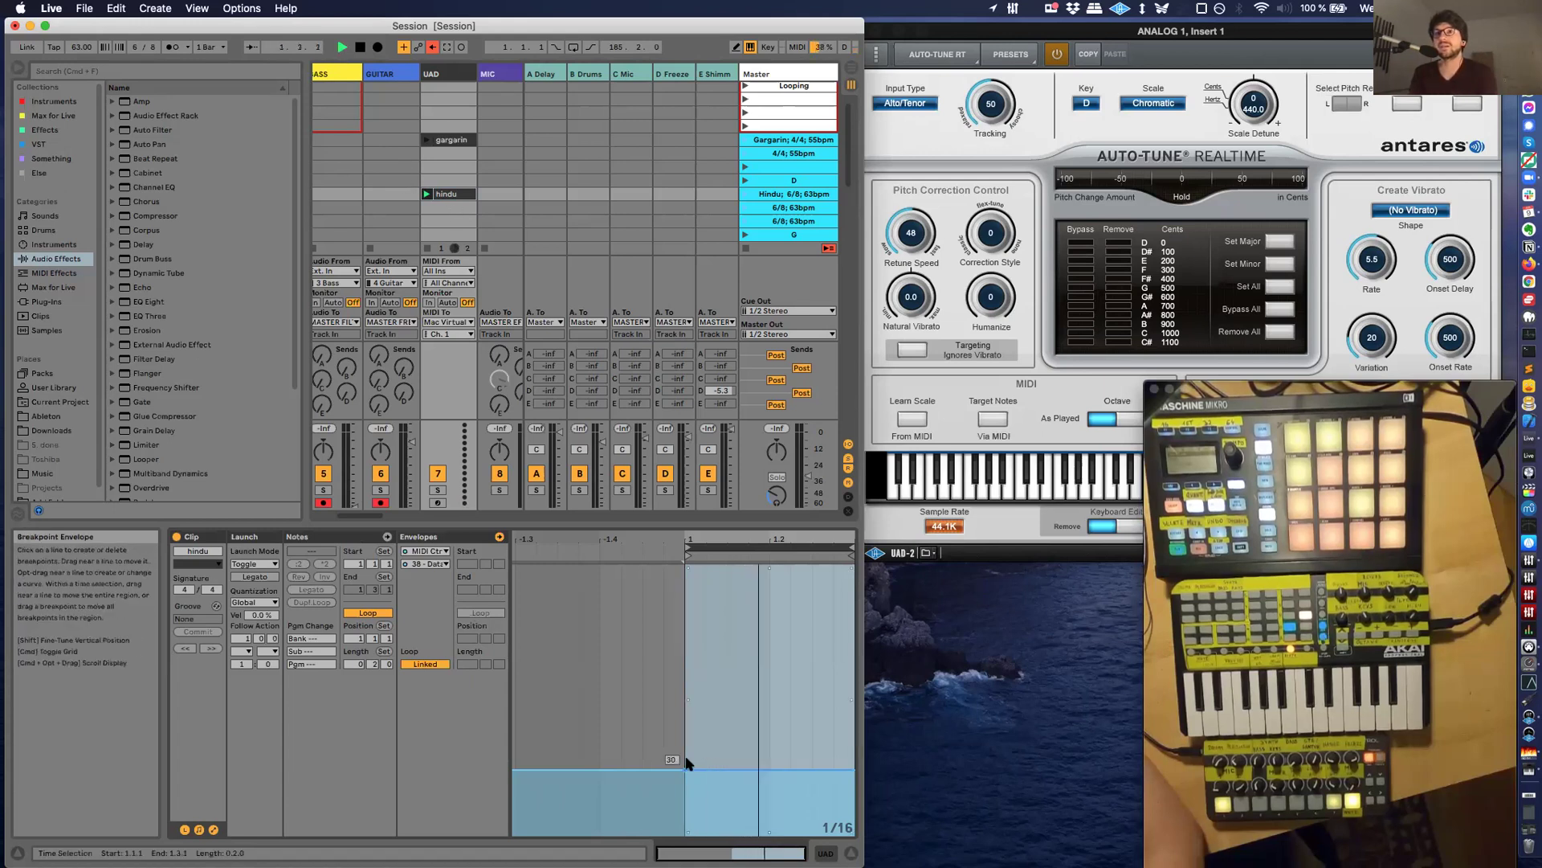
drag(681, 767, 681, 640)
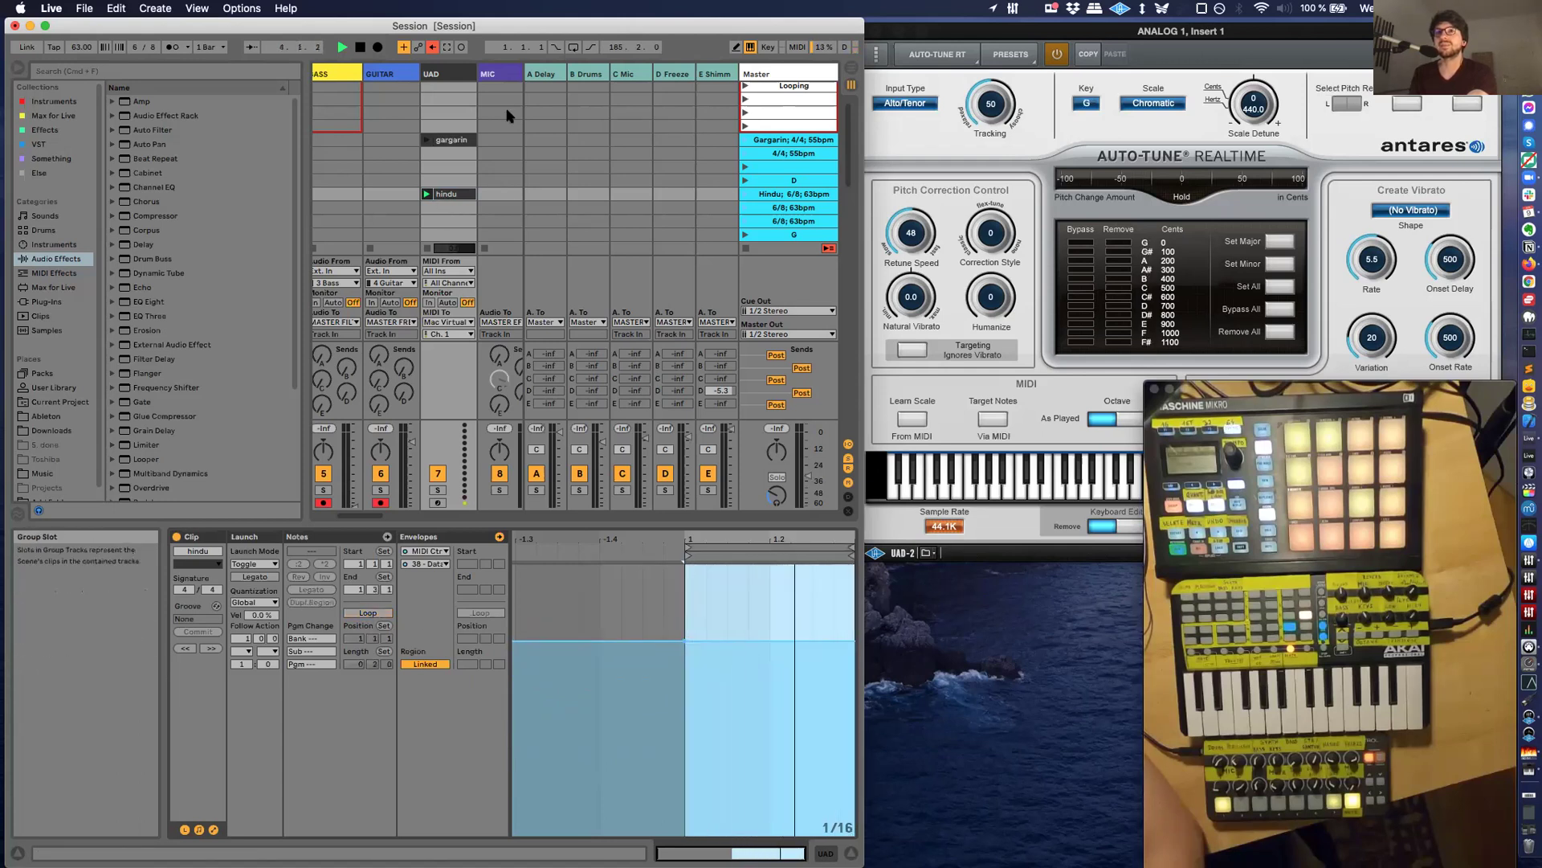
Turn off looping for the gargarin clip.
click(471, 140)
click(368, 612)
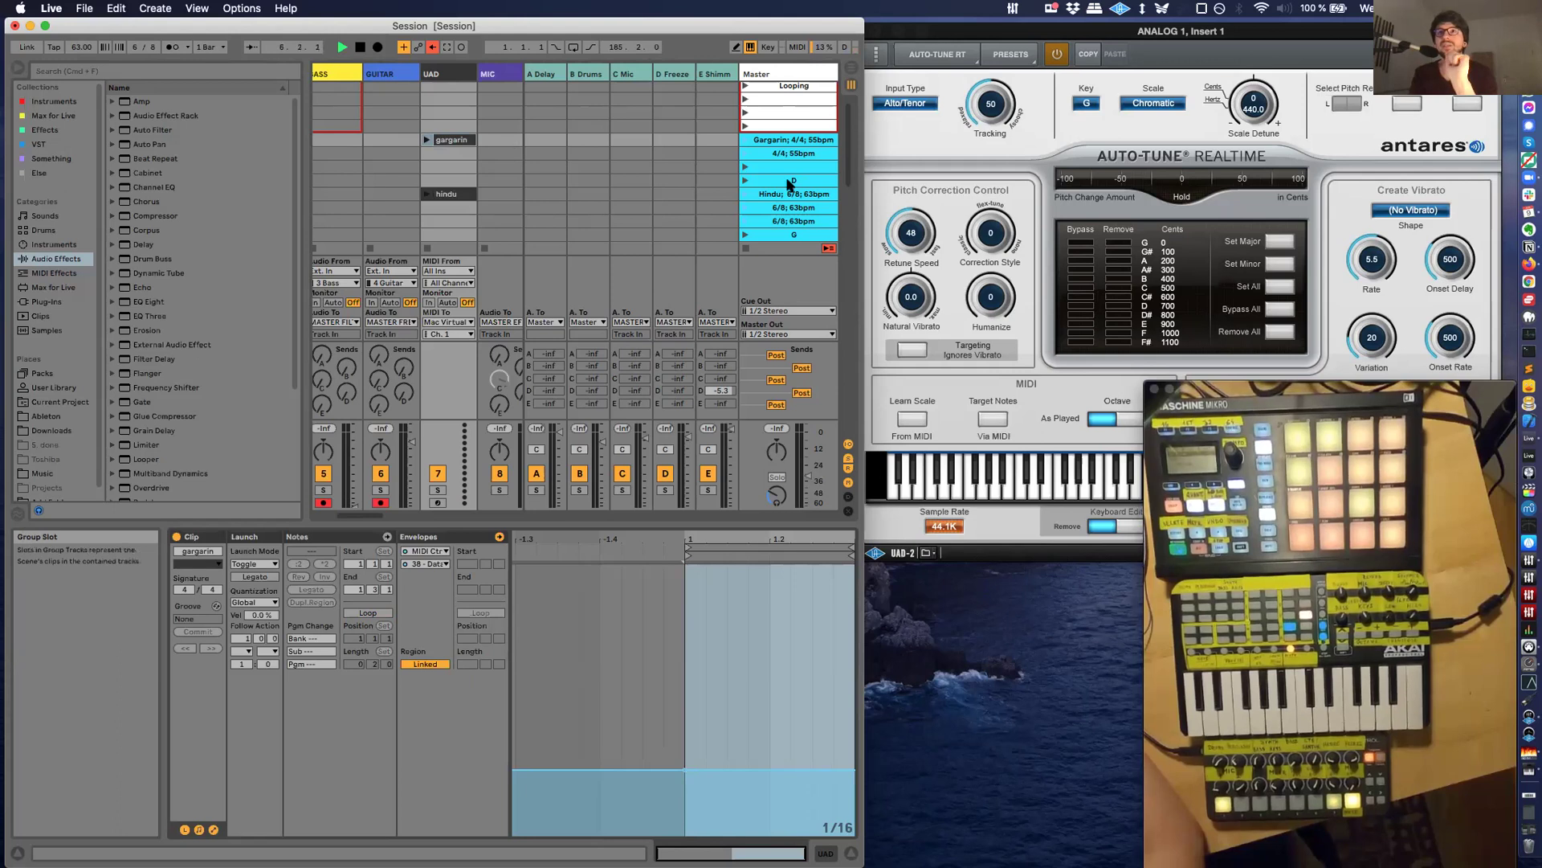
click(747, 141)
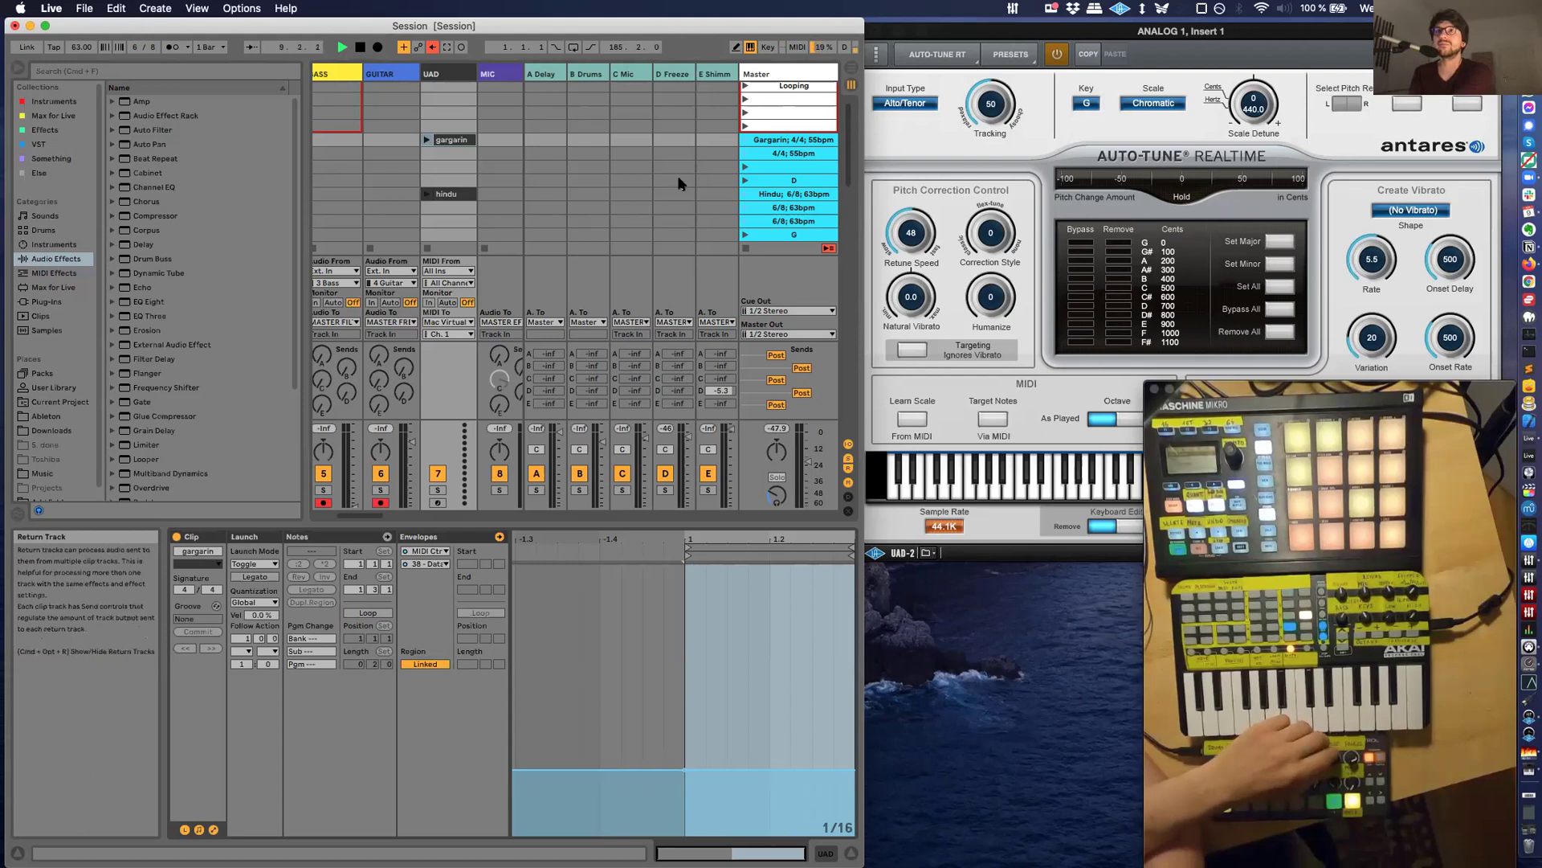
Shift the Auto-Tune window slightly away from Live and check the controller choices for the hindu clip's envelope without changing them.
click(1127, 44)
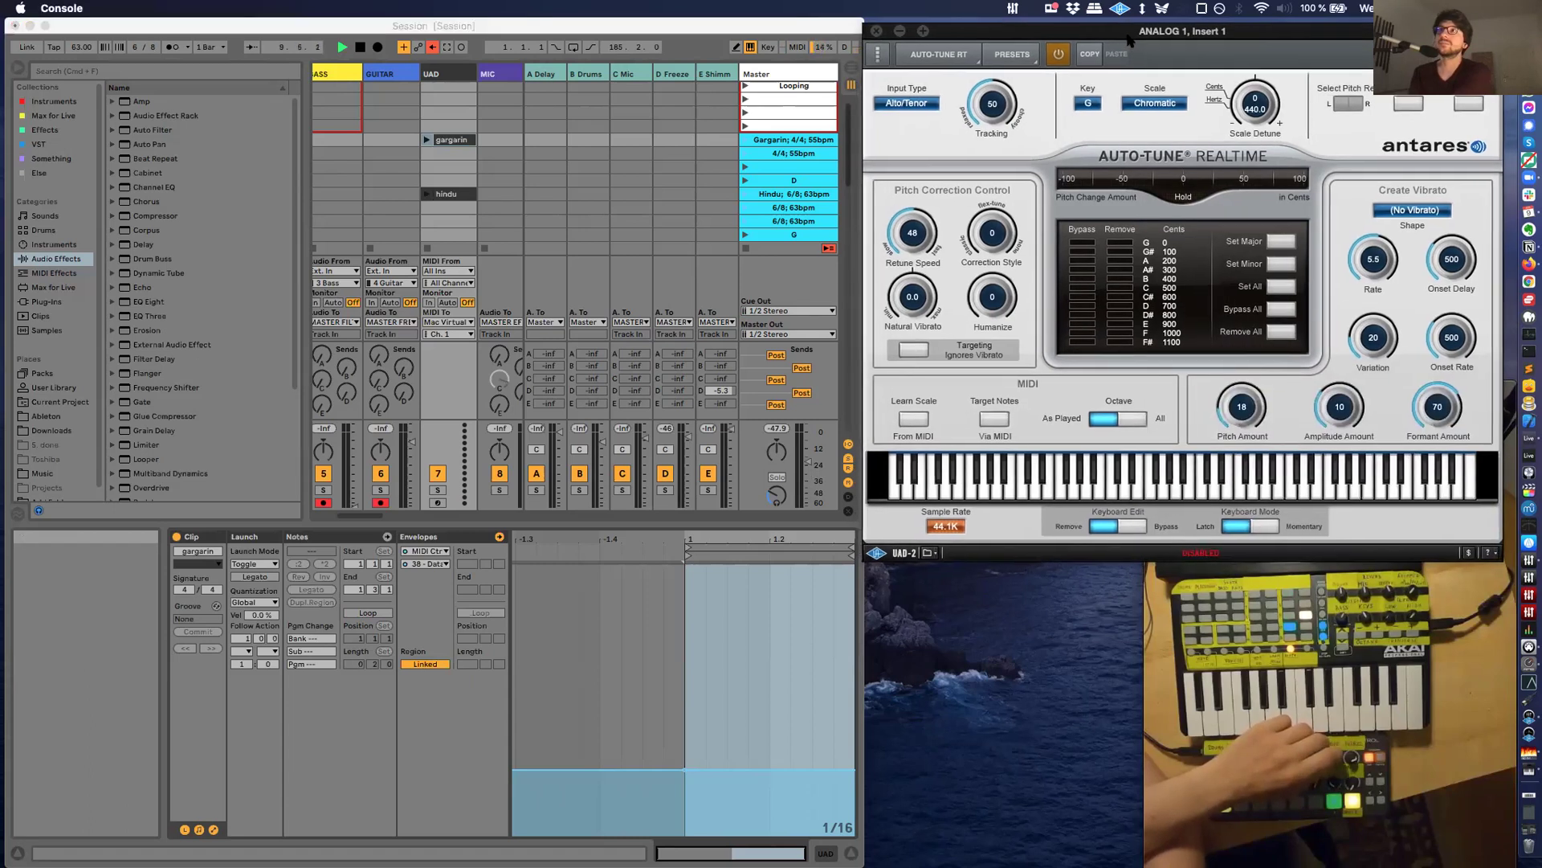
drag(1127, 45, 1141, 48)
click(507, 643)
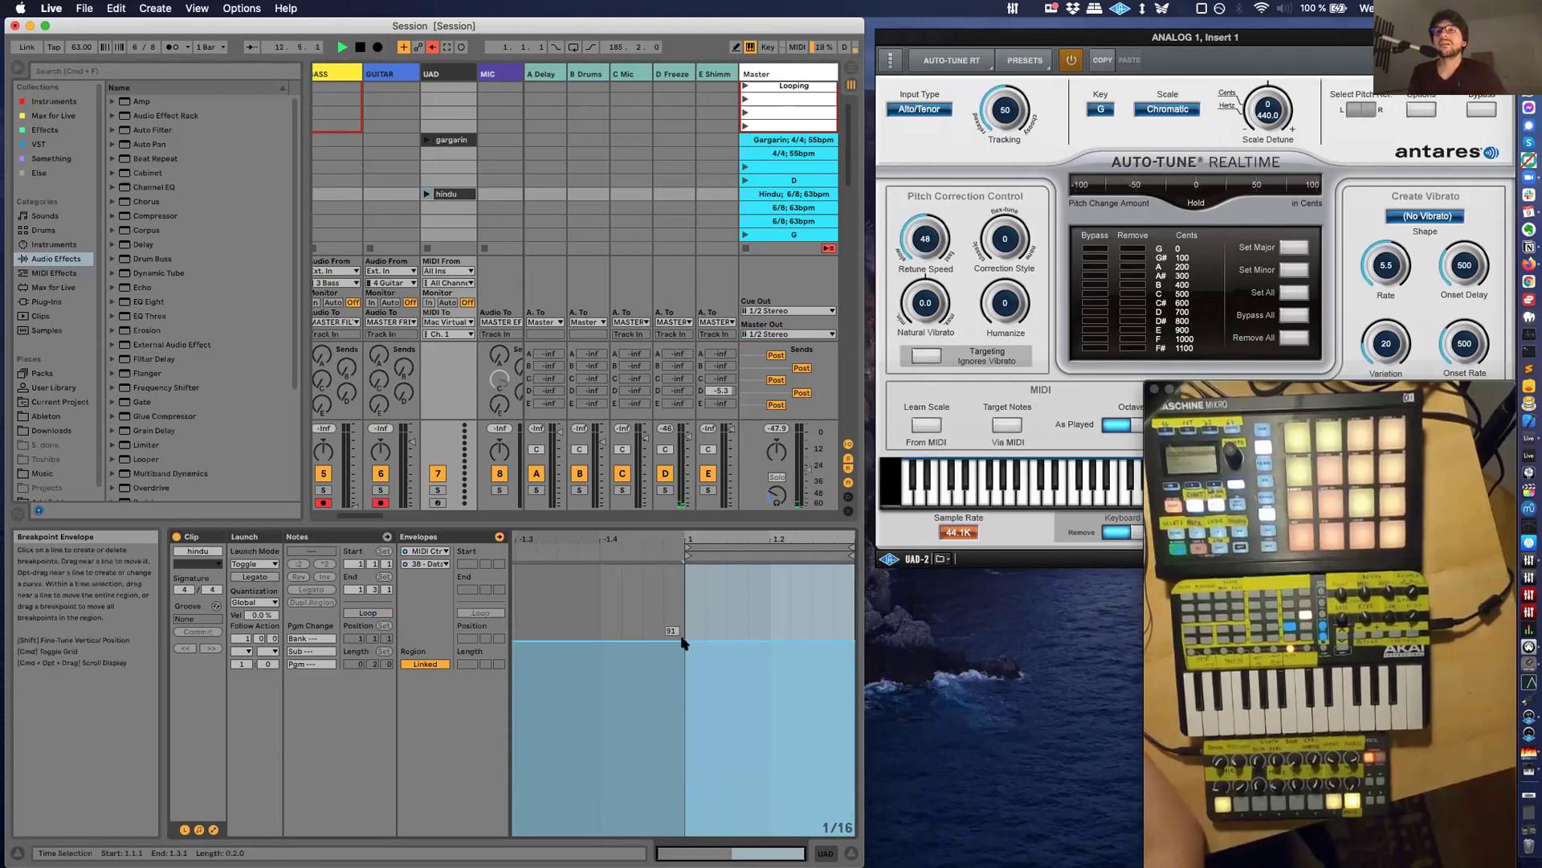
click(441, 564)
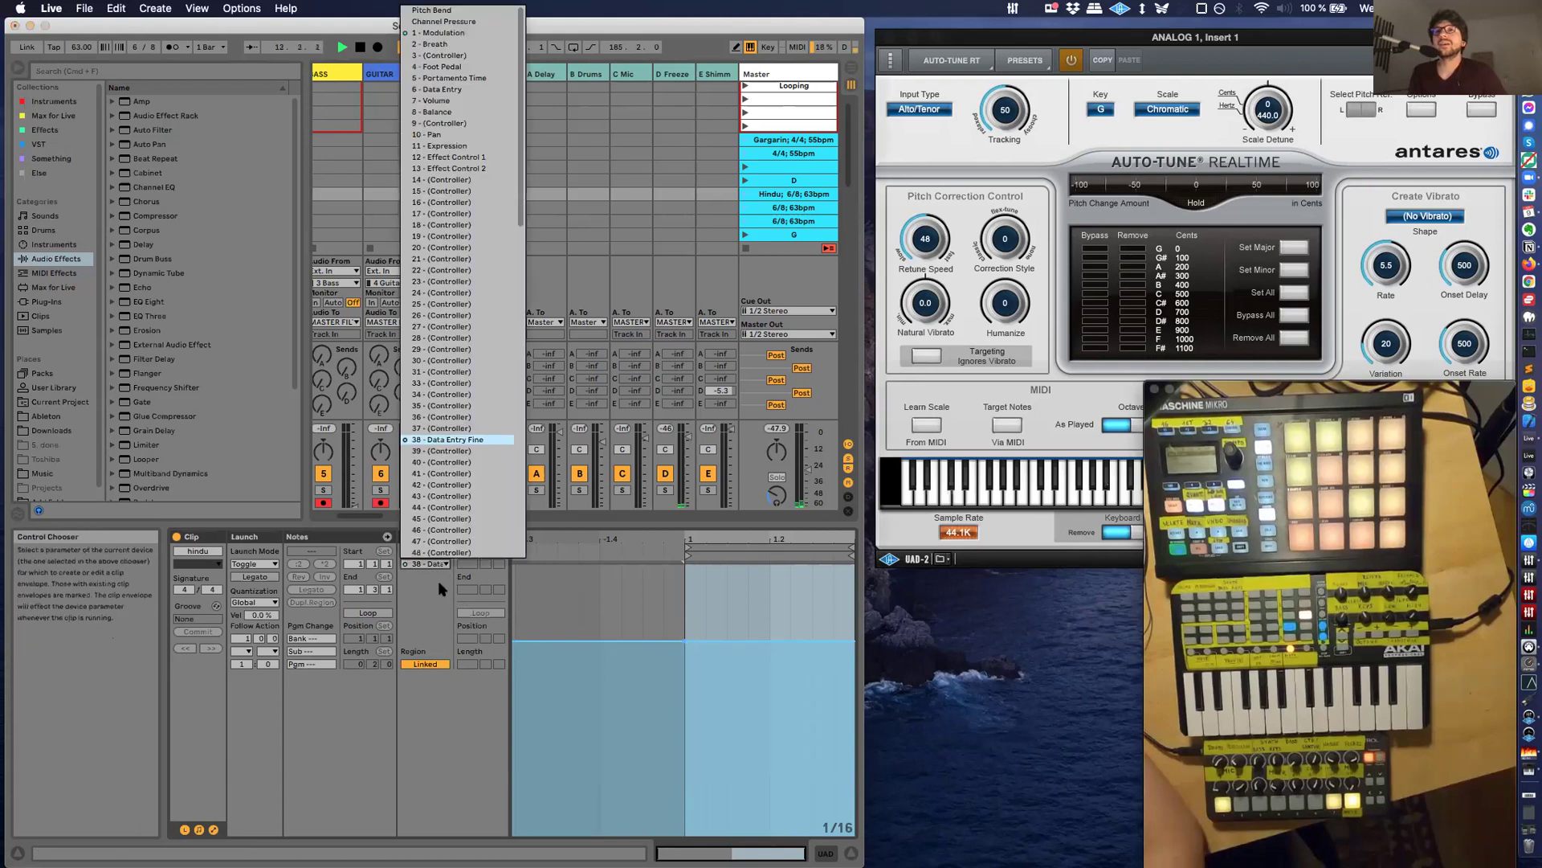
click(441, 589)
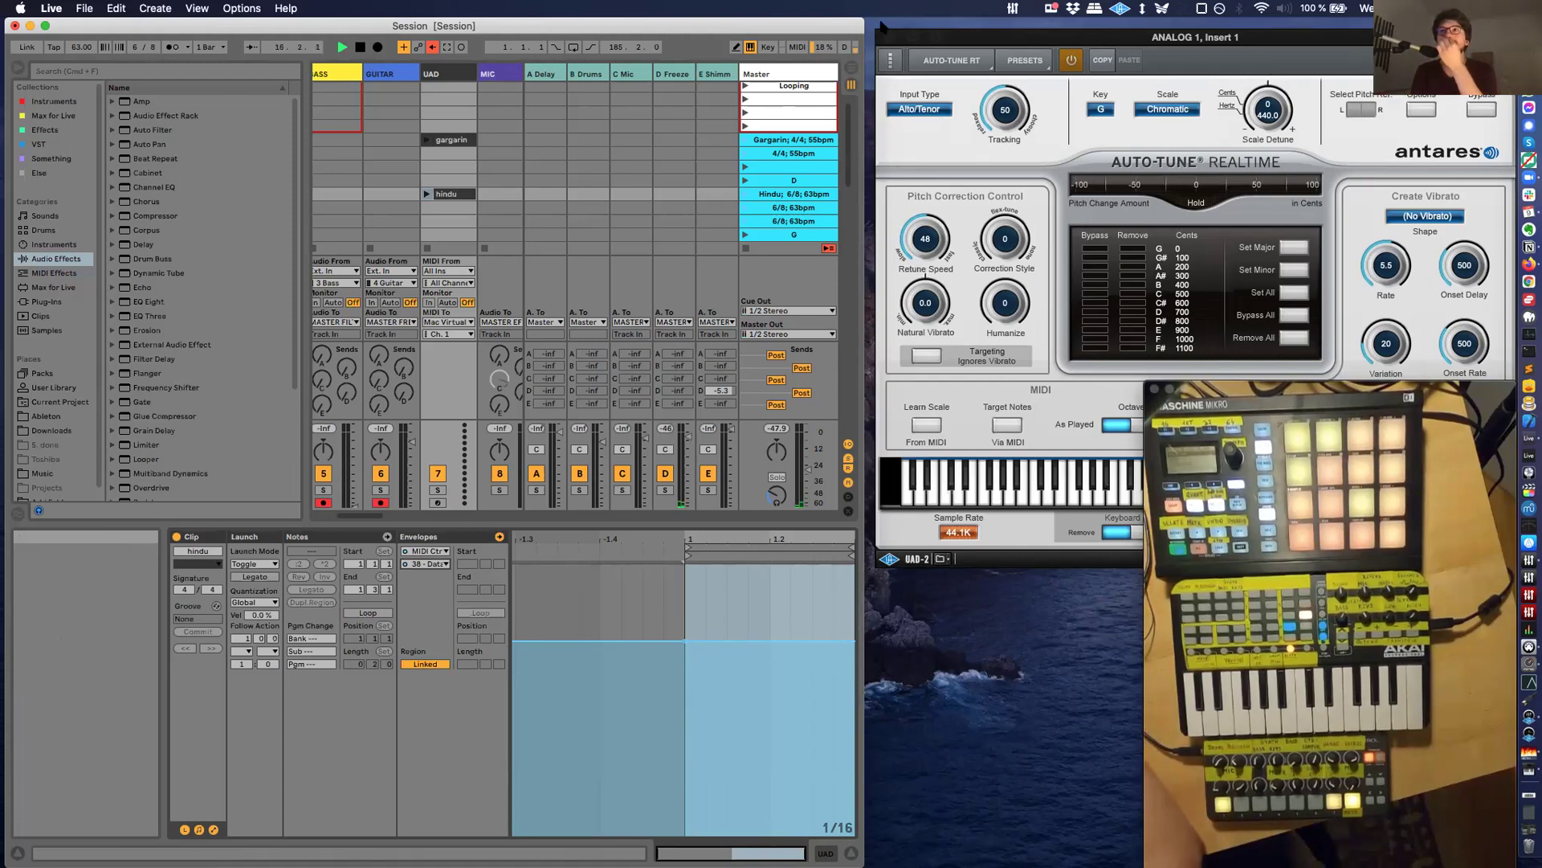
Stop Live's playback and widen its window to get a closer view of the hindu clip's envelope.
drag(868, 21, 874, 18)
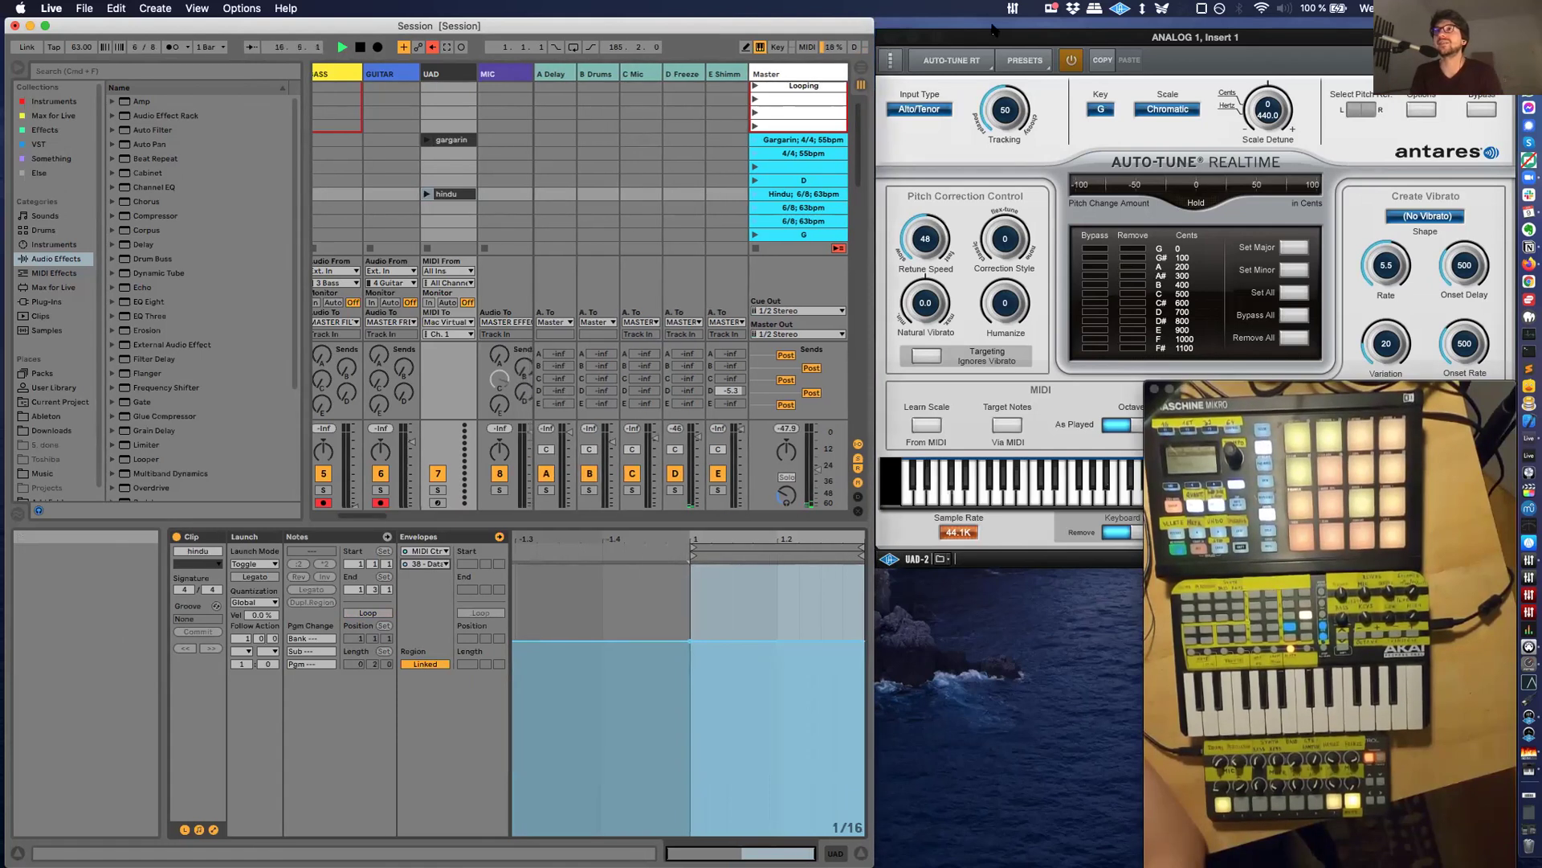
click(691, 688)
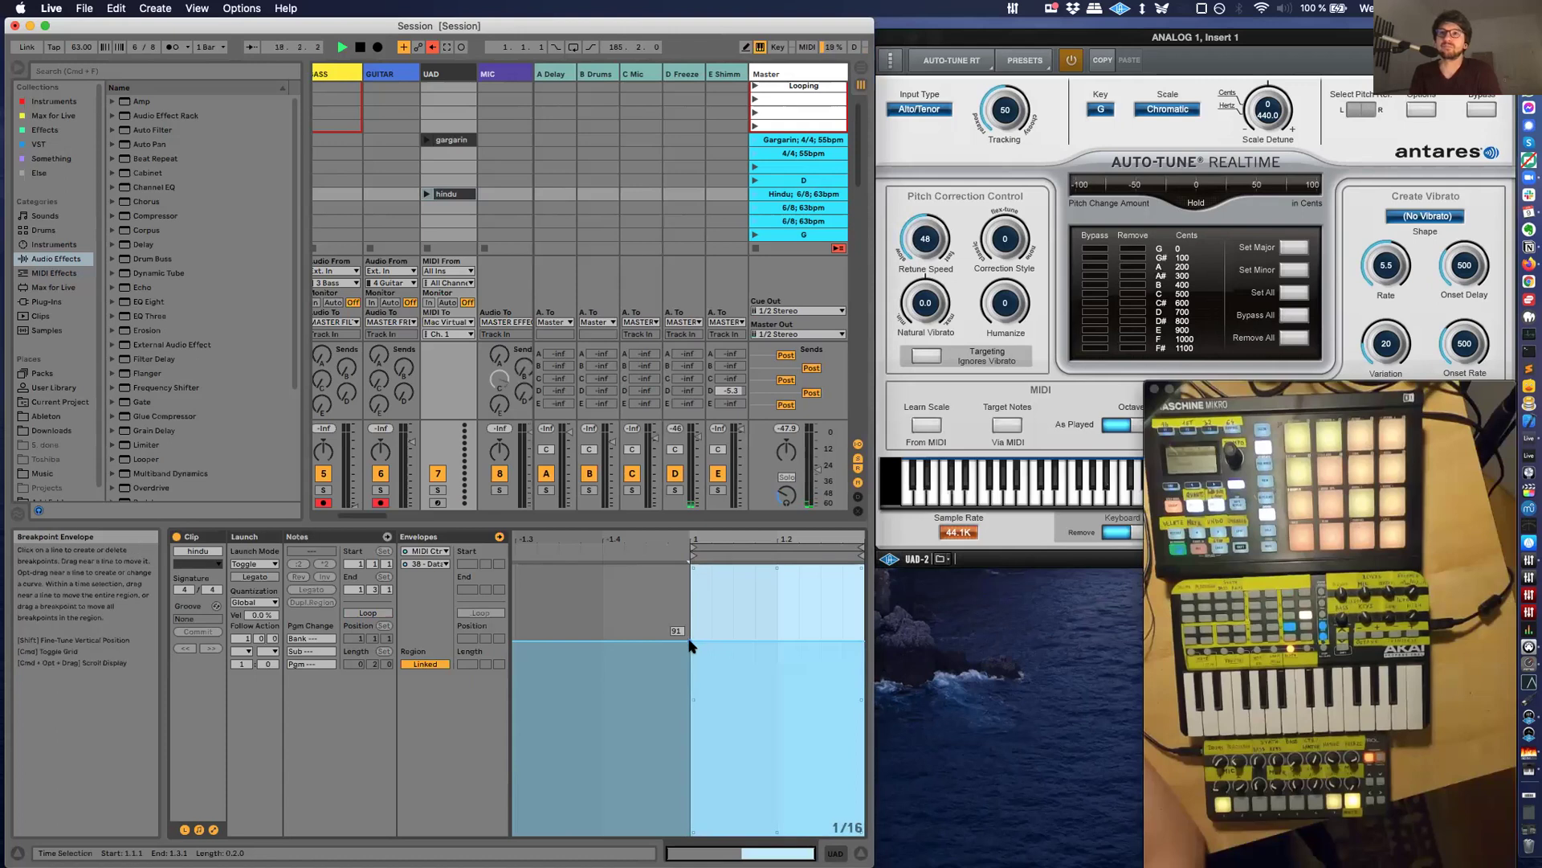
key(space)
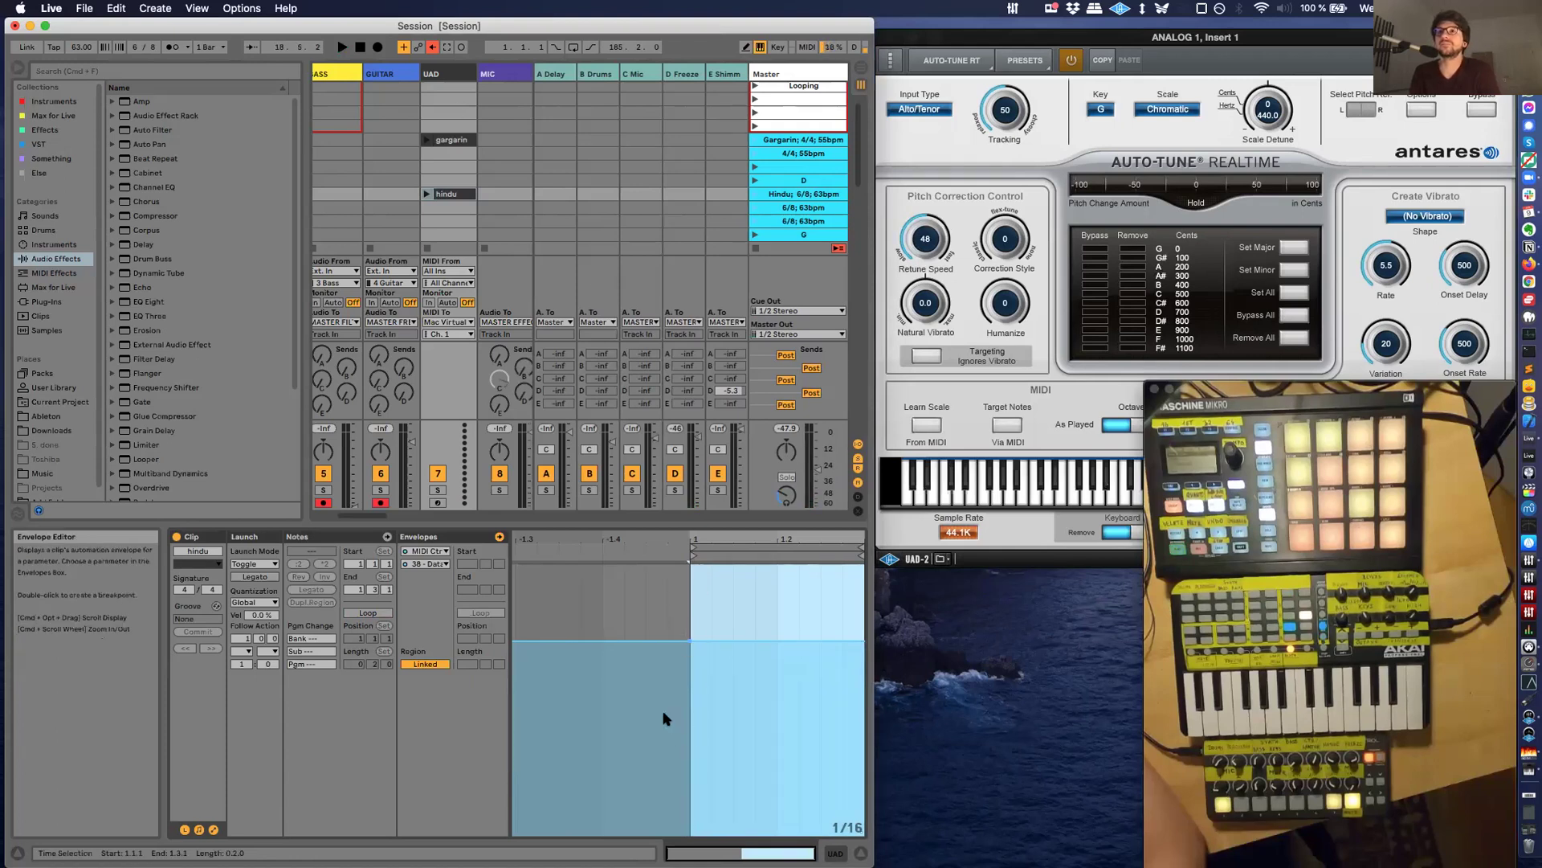
drag(877, 584, 915, 584)
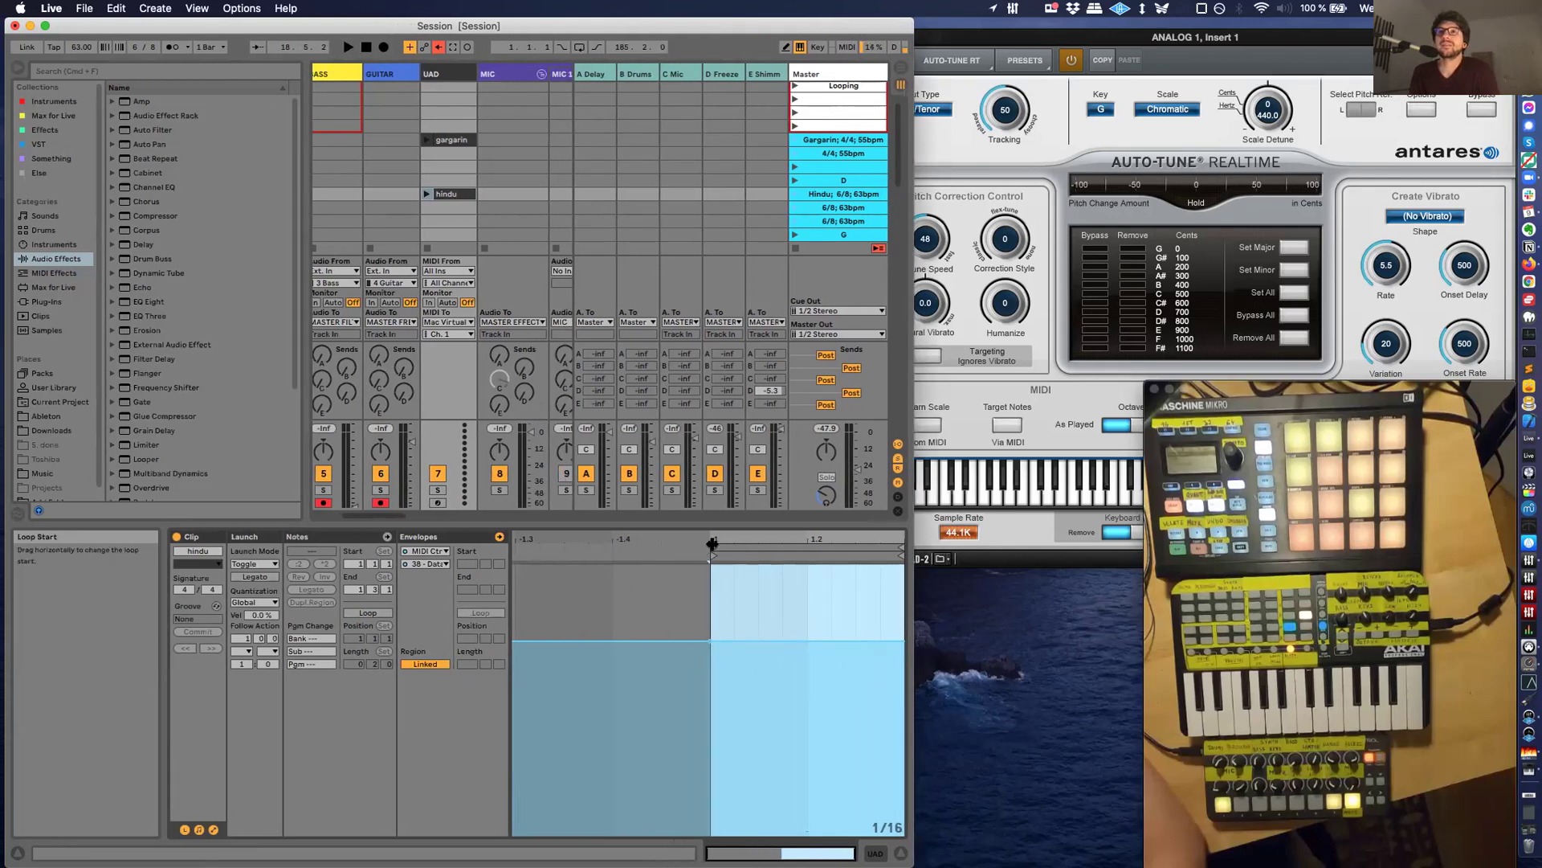
drag(752, 539, 596, 570)
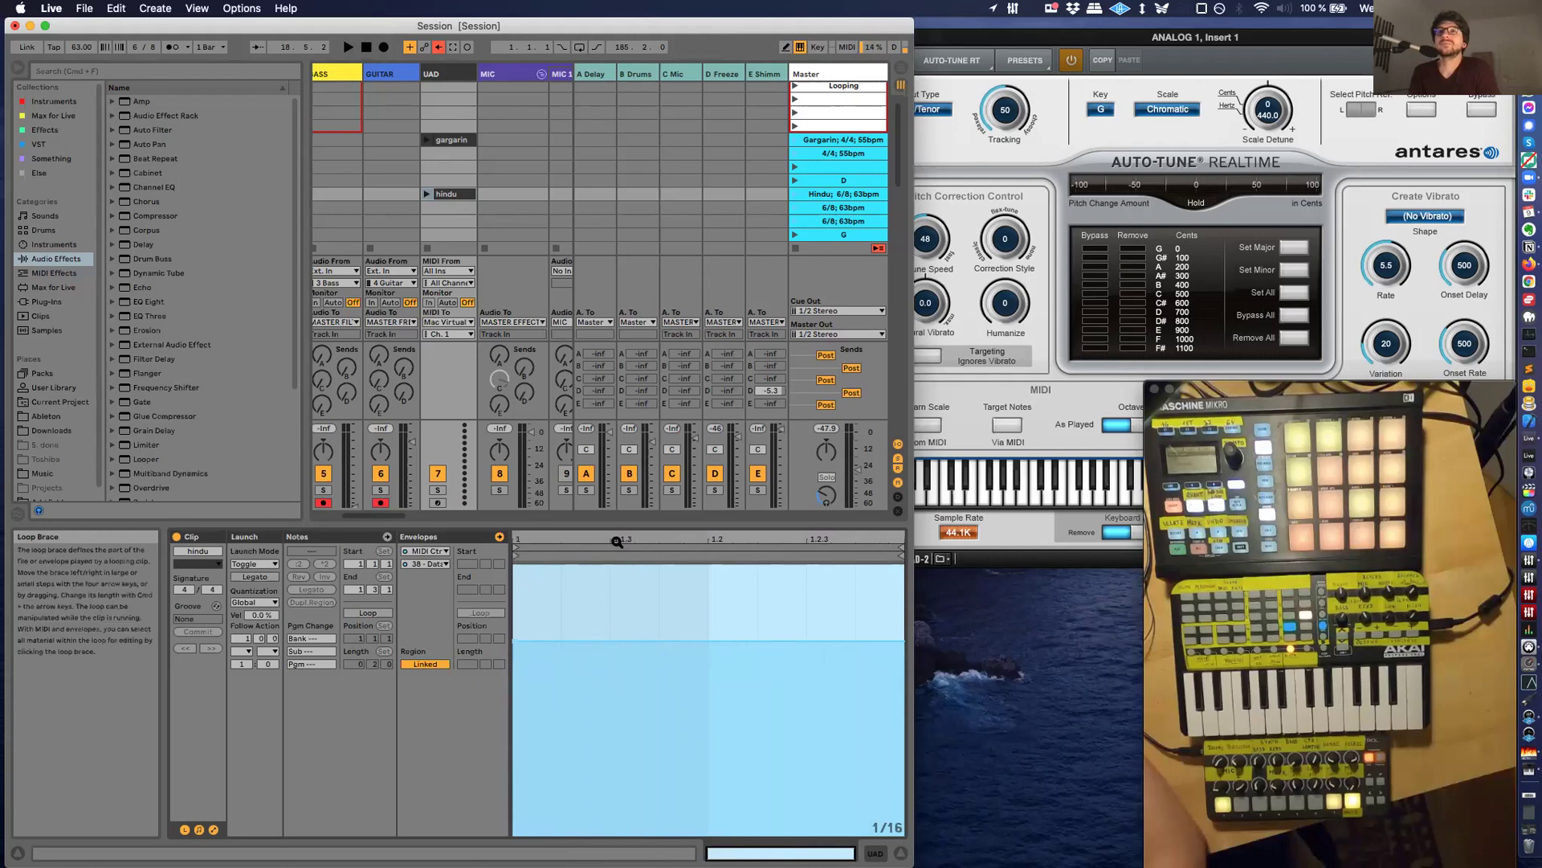
Add a D#3 note about one and a half beats long at the start of the gargarin clip and launch the clip.
click(463, 143)
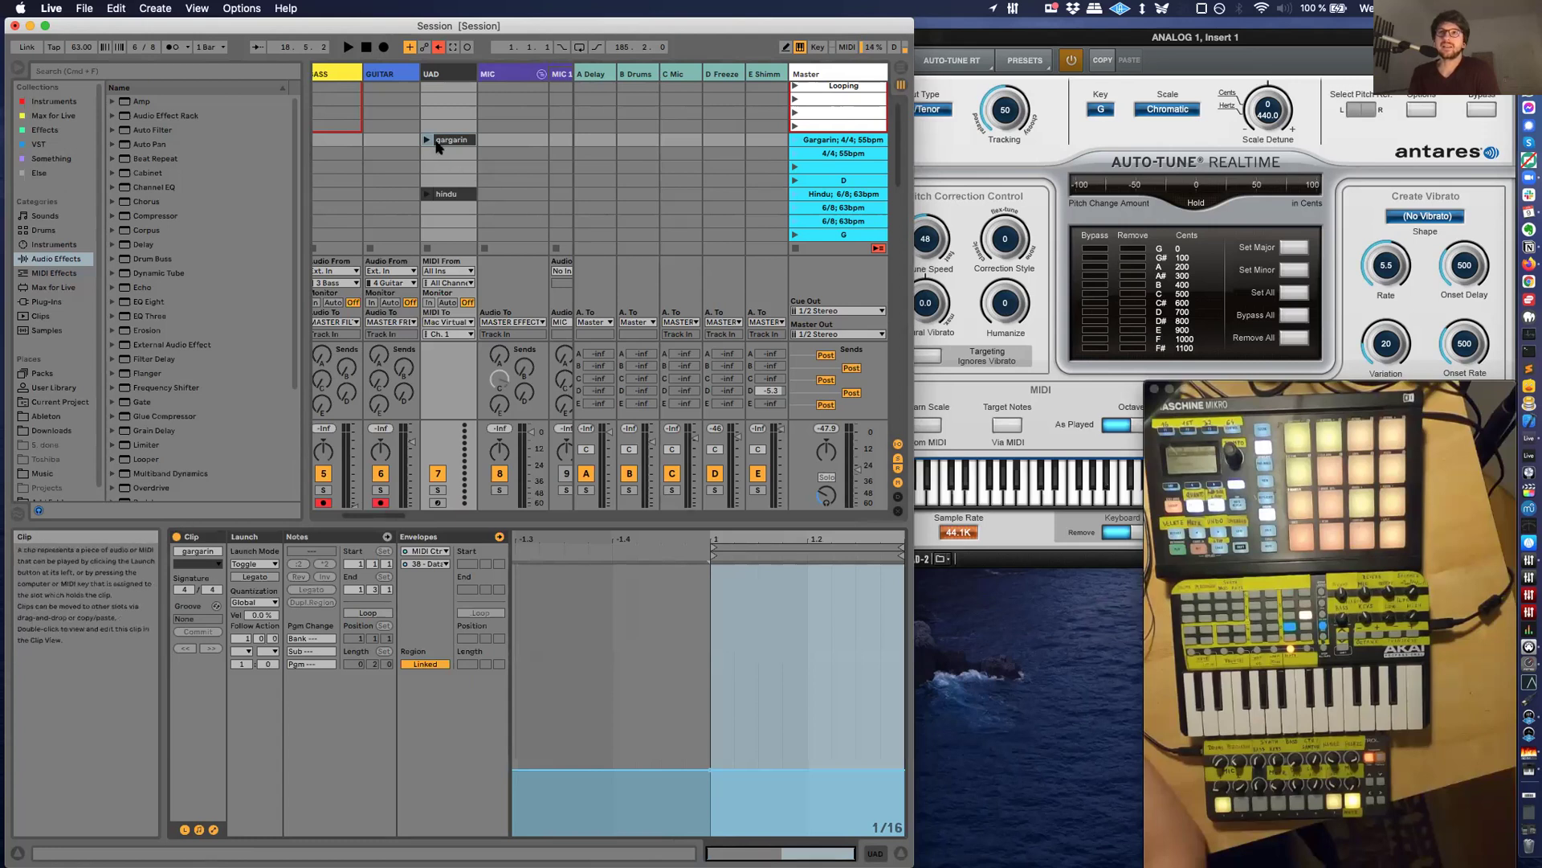
click(214, 830)
click(680, 637)
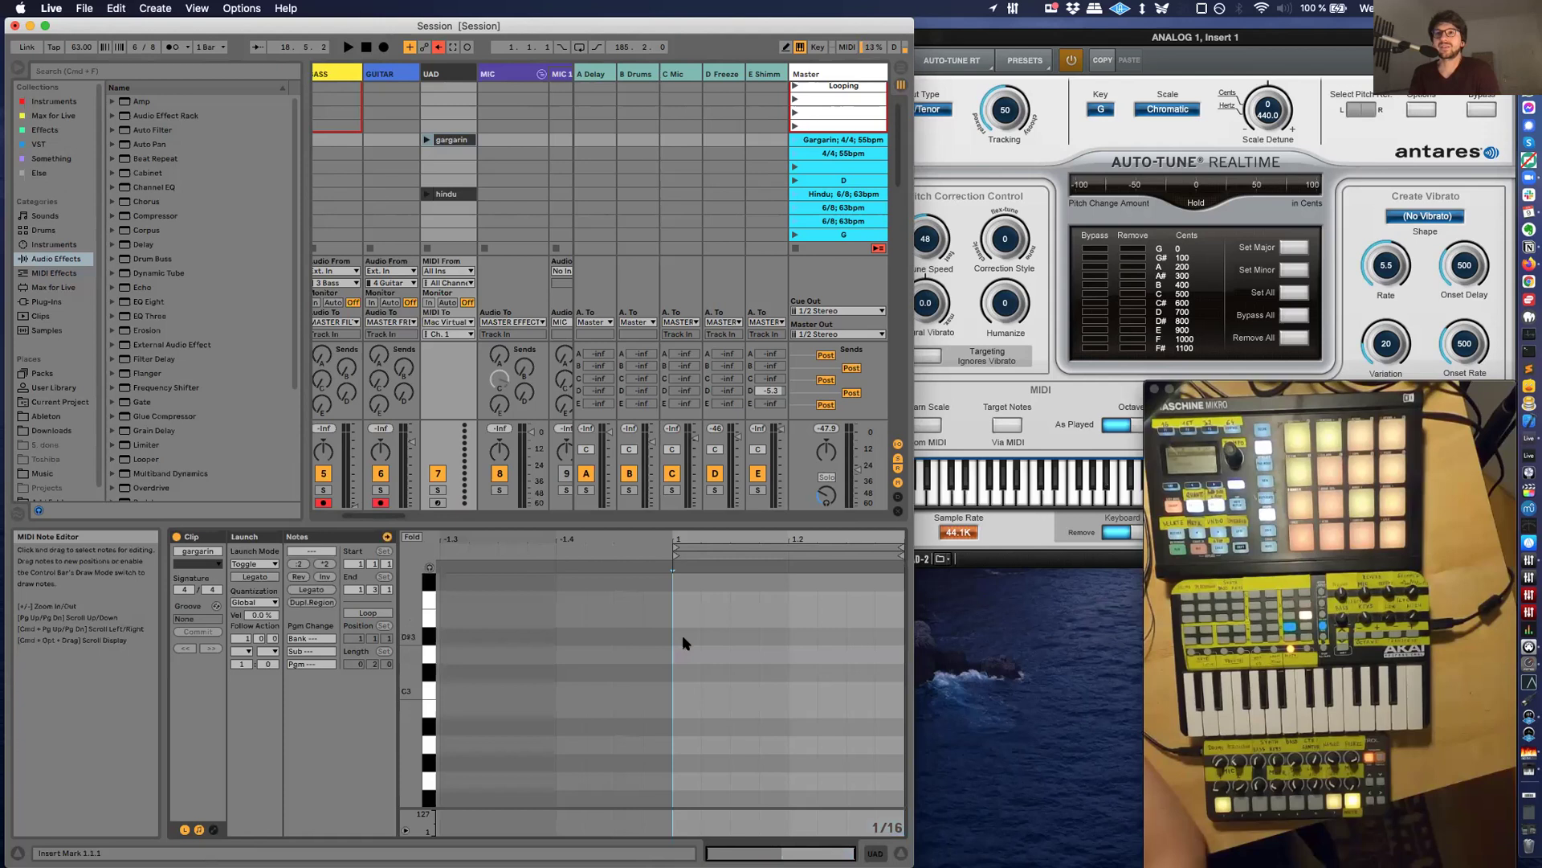
double_click(681, 636)
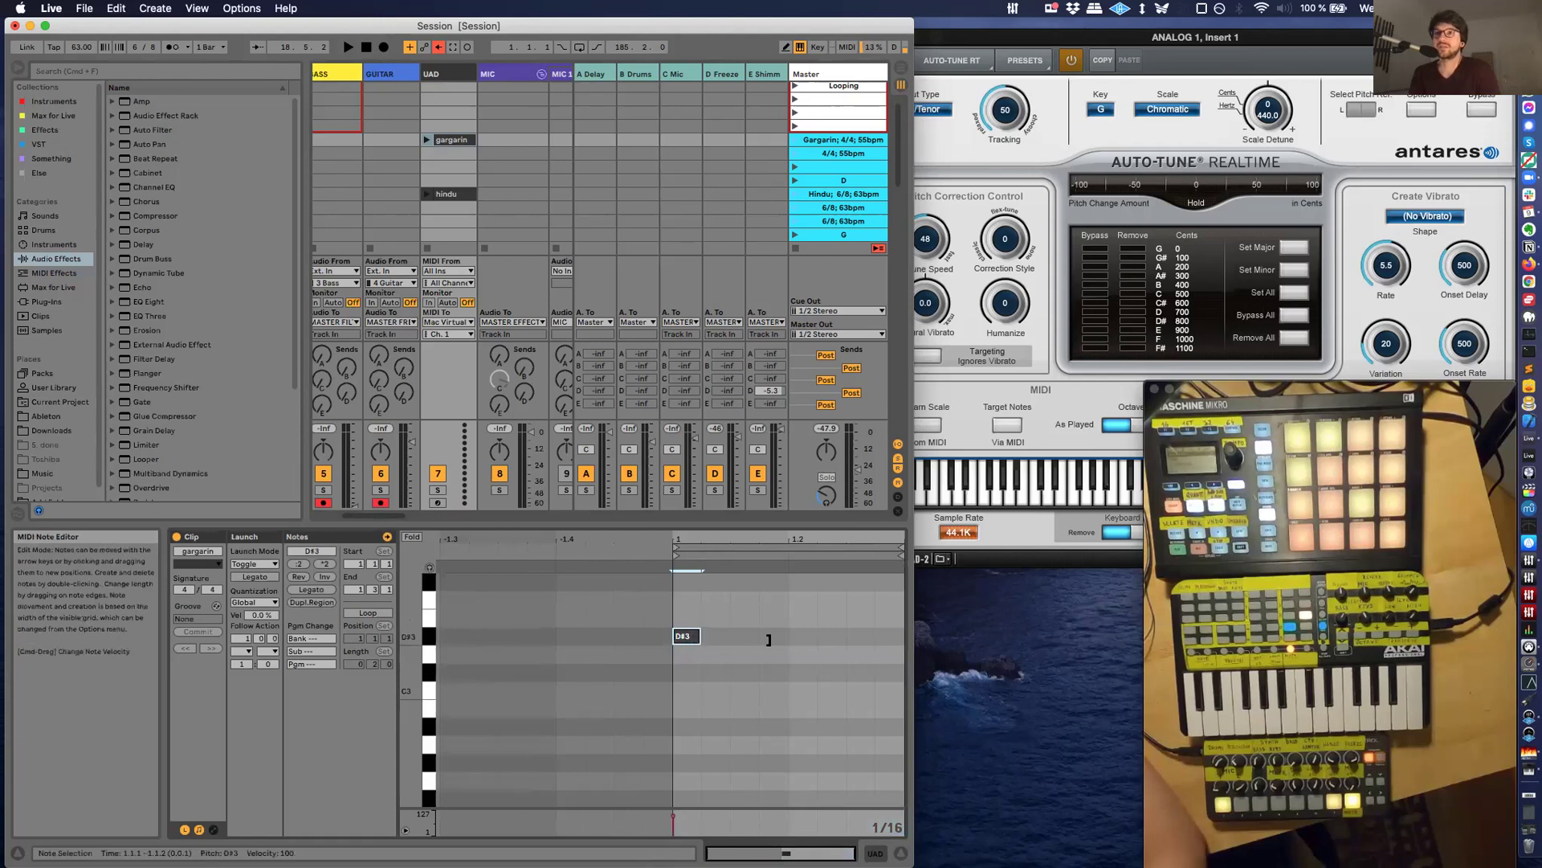
drag(700, 636, 844, 636)
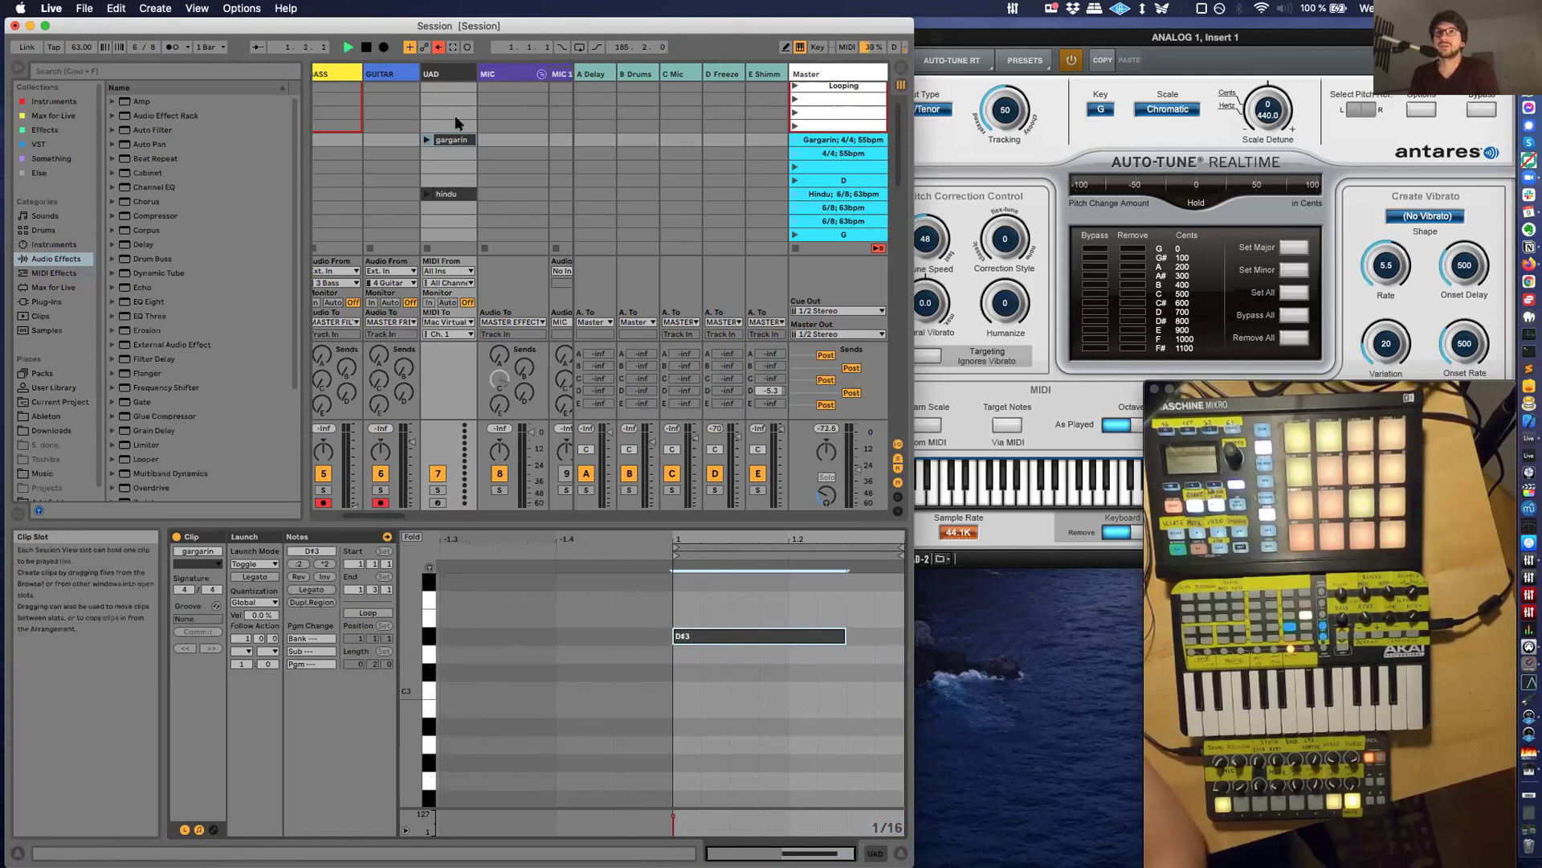
click(428, 140)
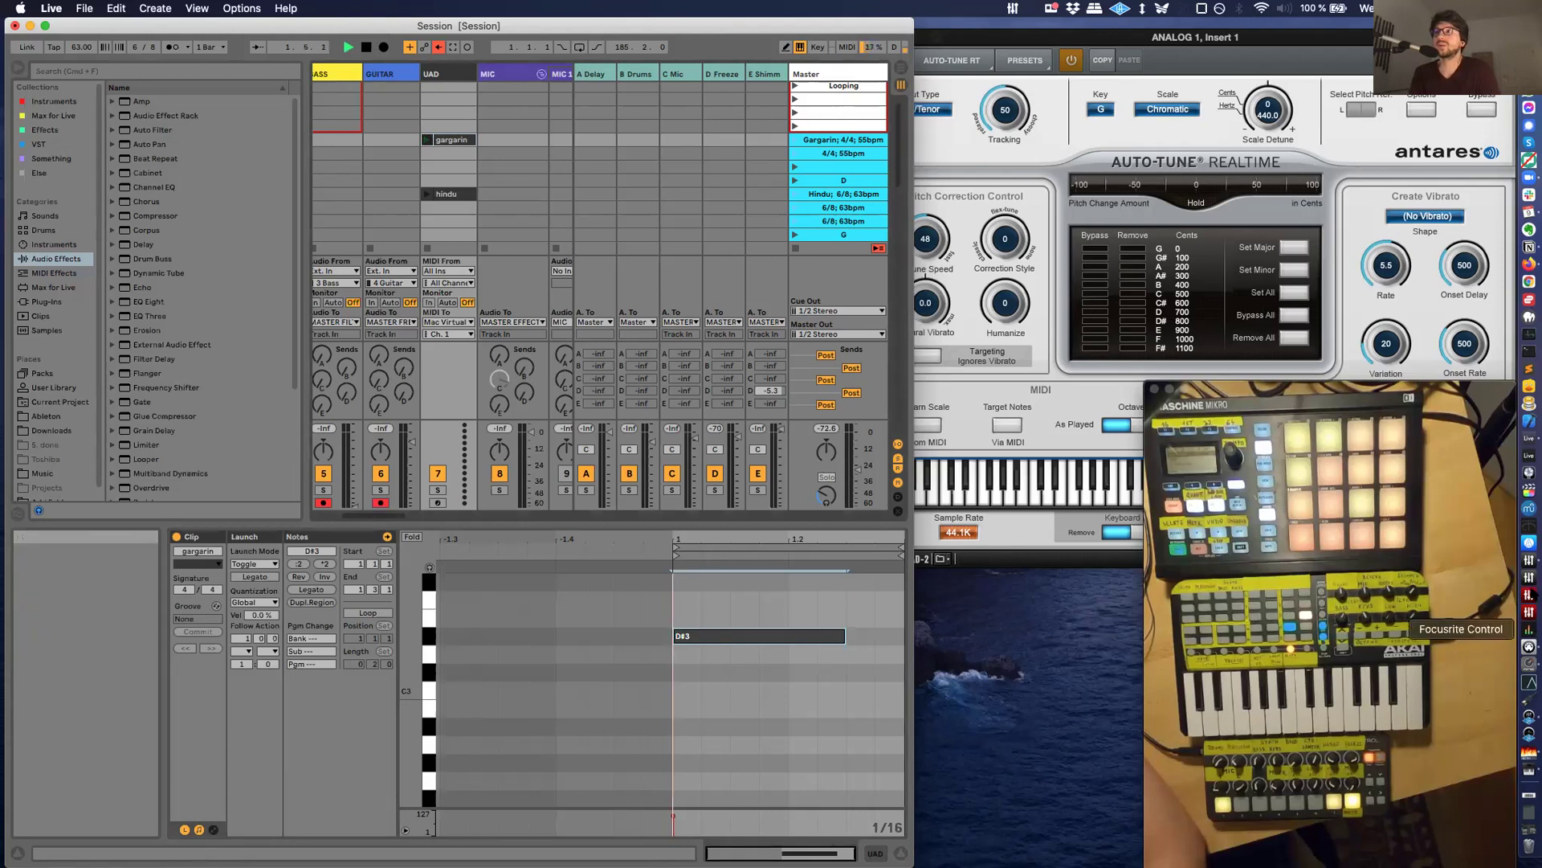
Switch to UA Midi Control and map Auto-Tune Realtime's Key parameter to MIDI note 63, learned by launching the gargarin clip.
click(1529, 560)
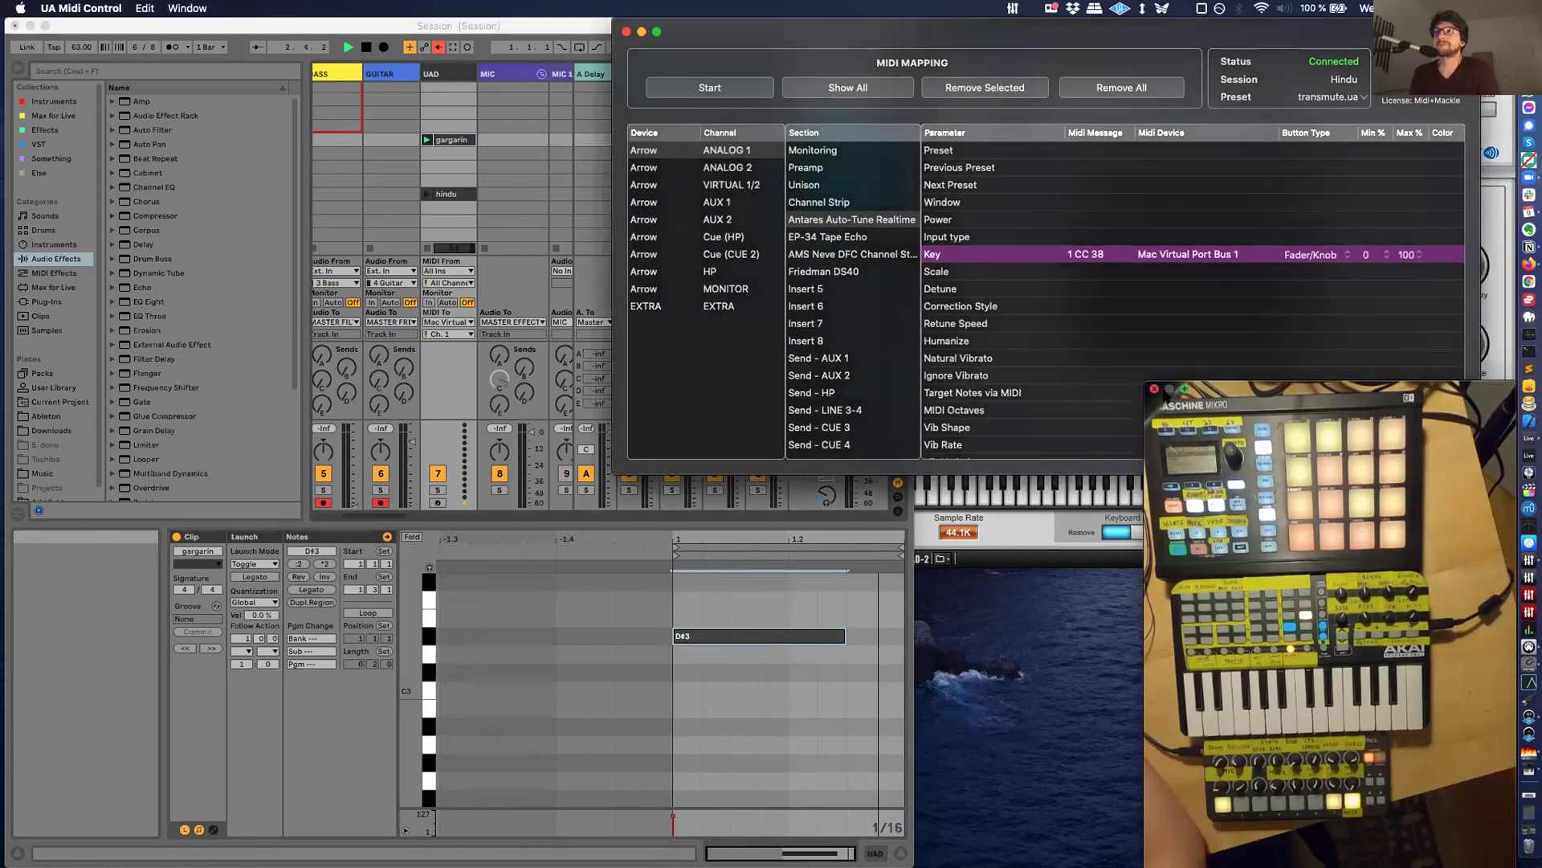
click(648, 31)
click(717, 131)
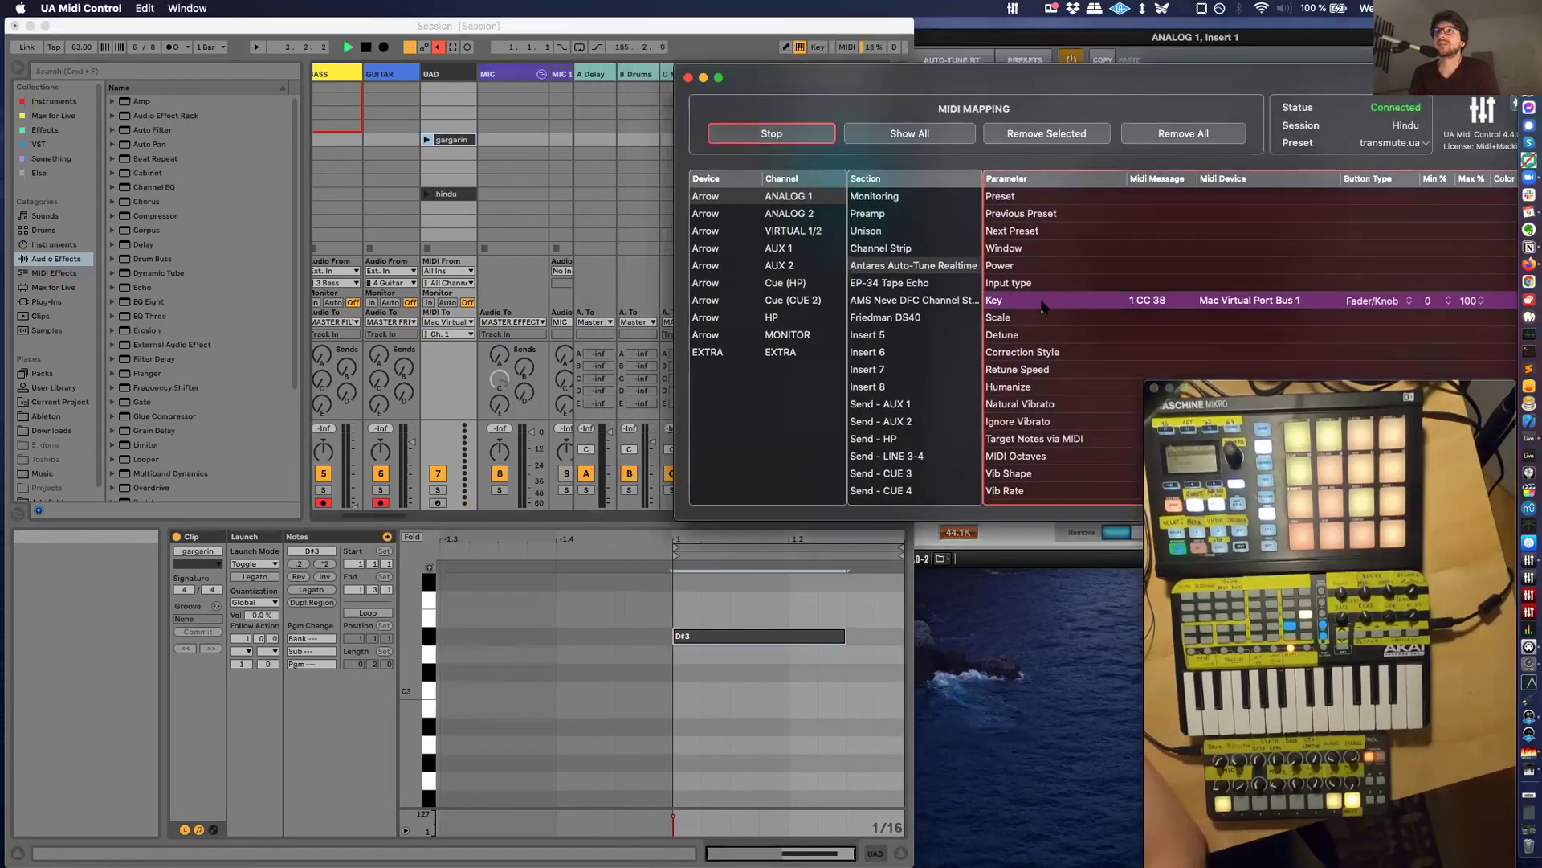
click(428, 140)
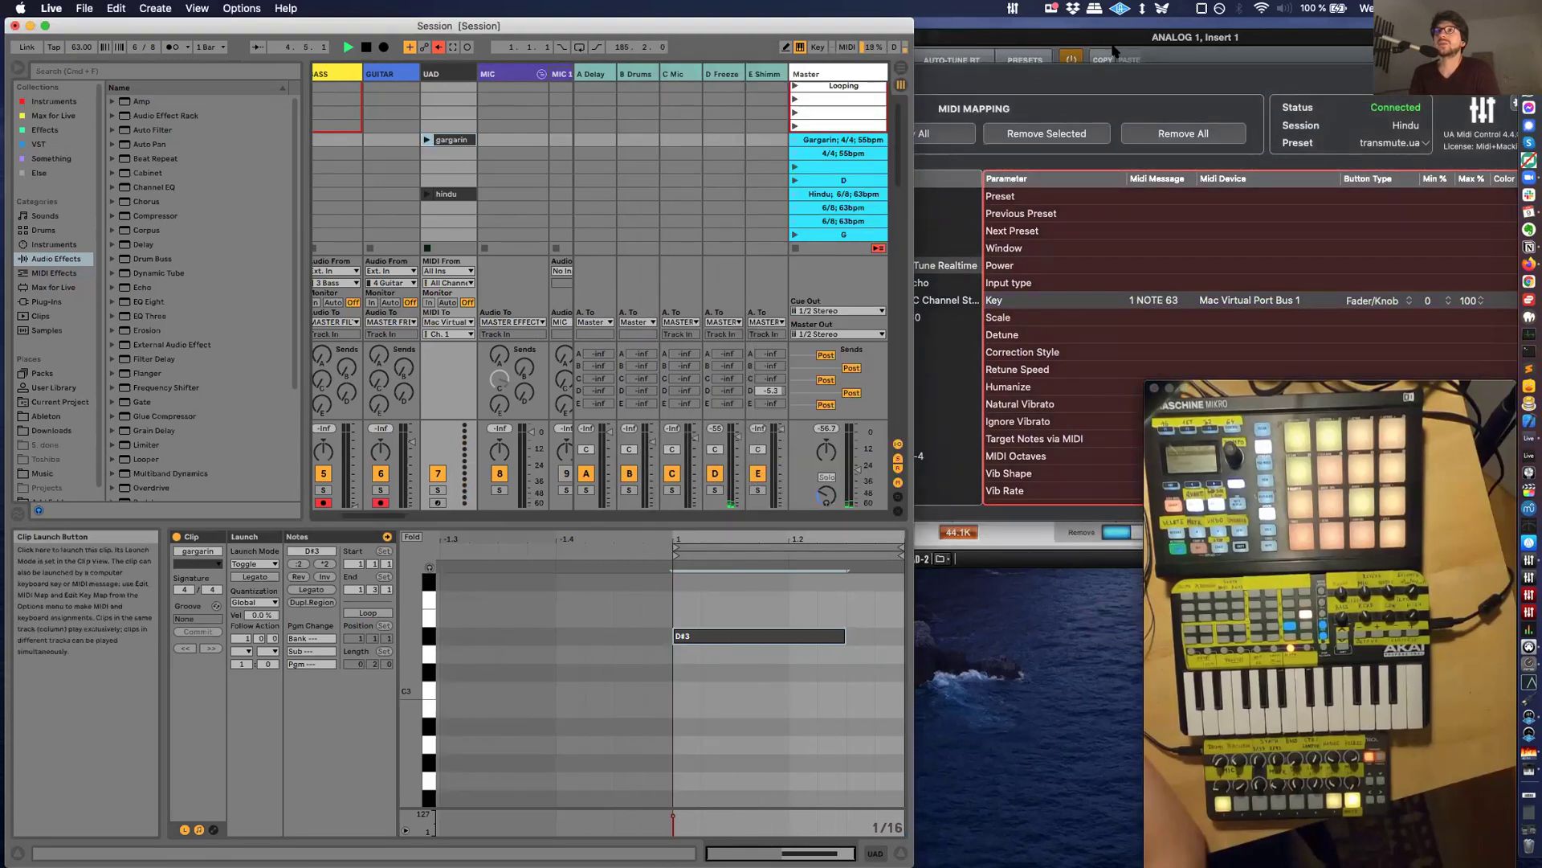
key(super+Tab)
click(738, 134)
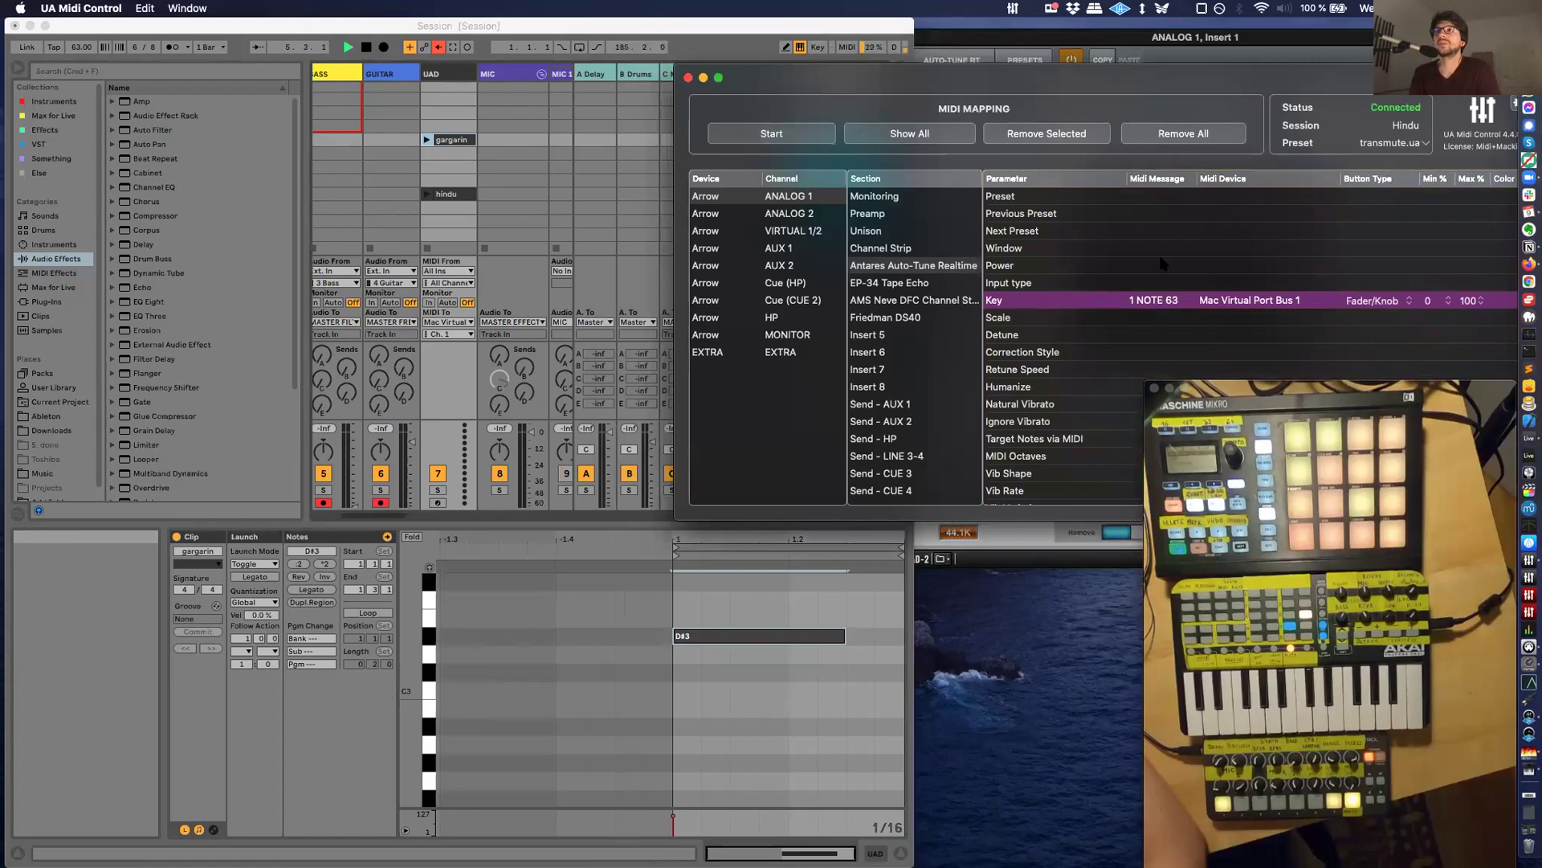
Move the UA Midi Control window below Auto-Tune's main controls and loop the gargarin clip over the D#3 note's one and a half beats.
drag(984, 78, 1232, 359)
click(707, 675)
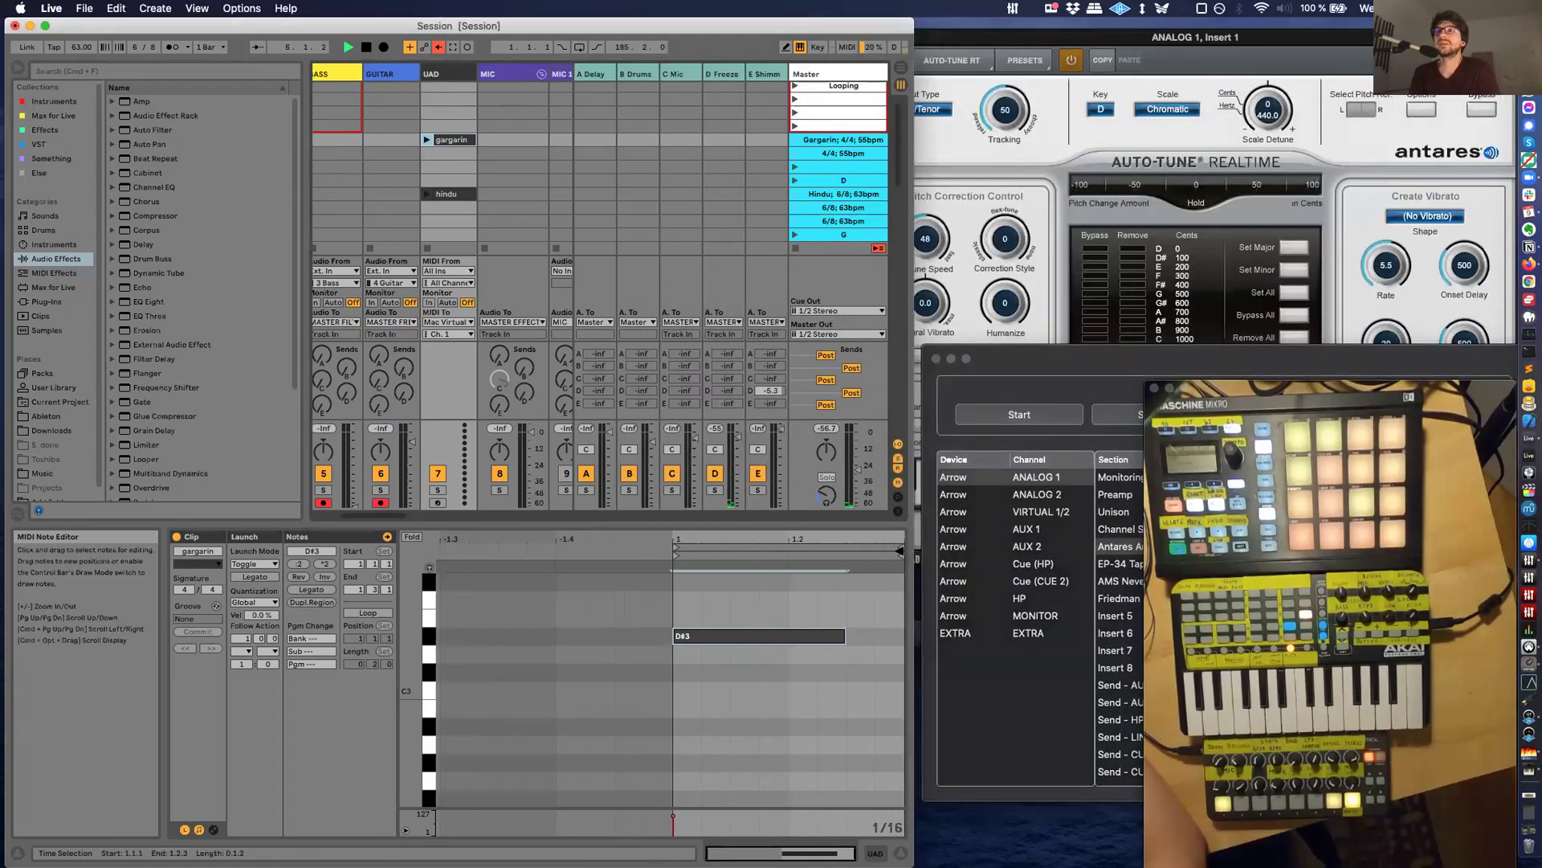
drag(901, 554, 855, 550)
click(386, 614)
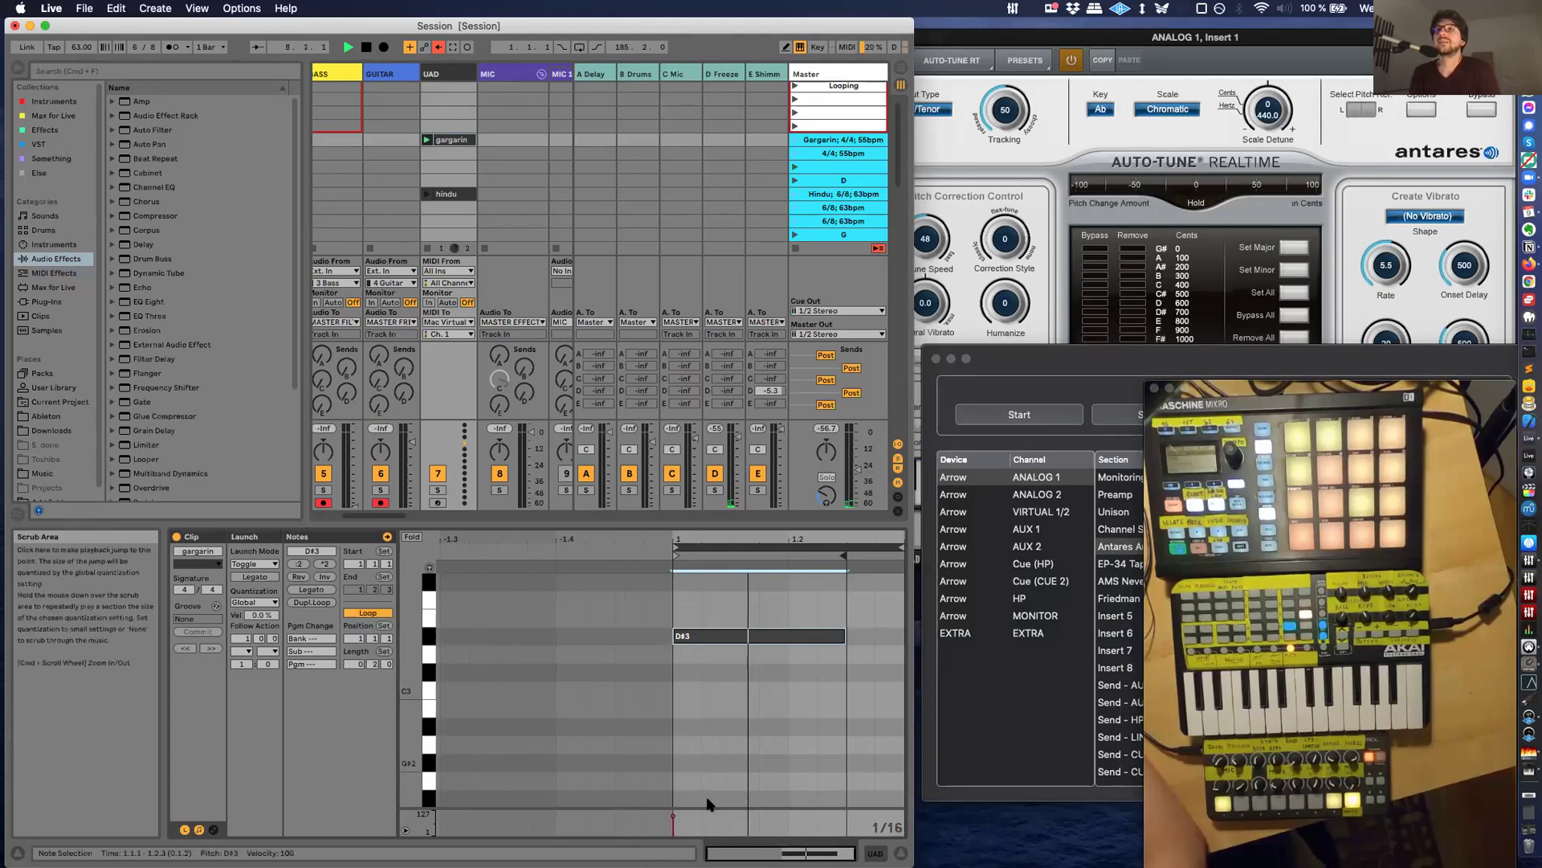
Lower the D#3 note's velocity to about 70 and shorten the note to one beat.
drag(673, 815, 673, 822)
drag(844, 636, 794, 639)
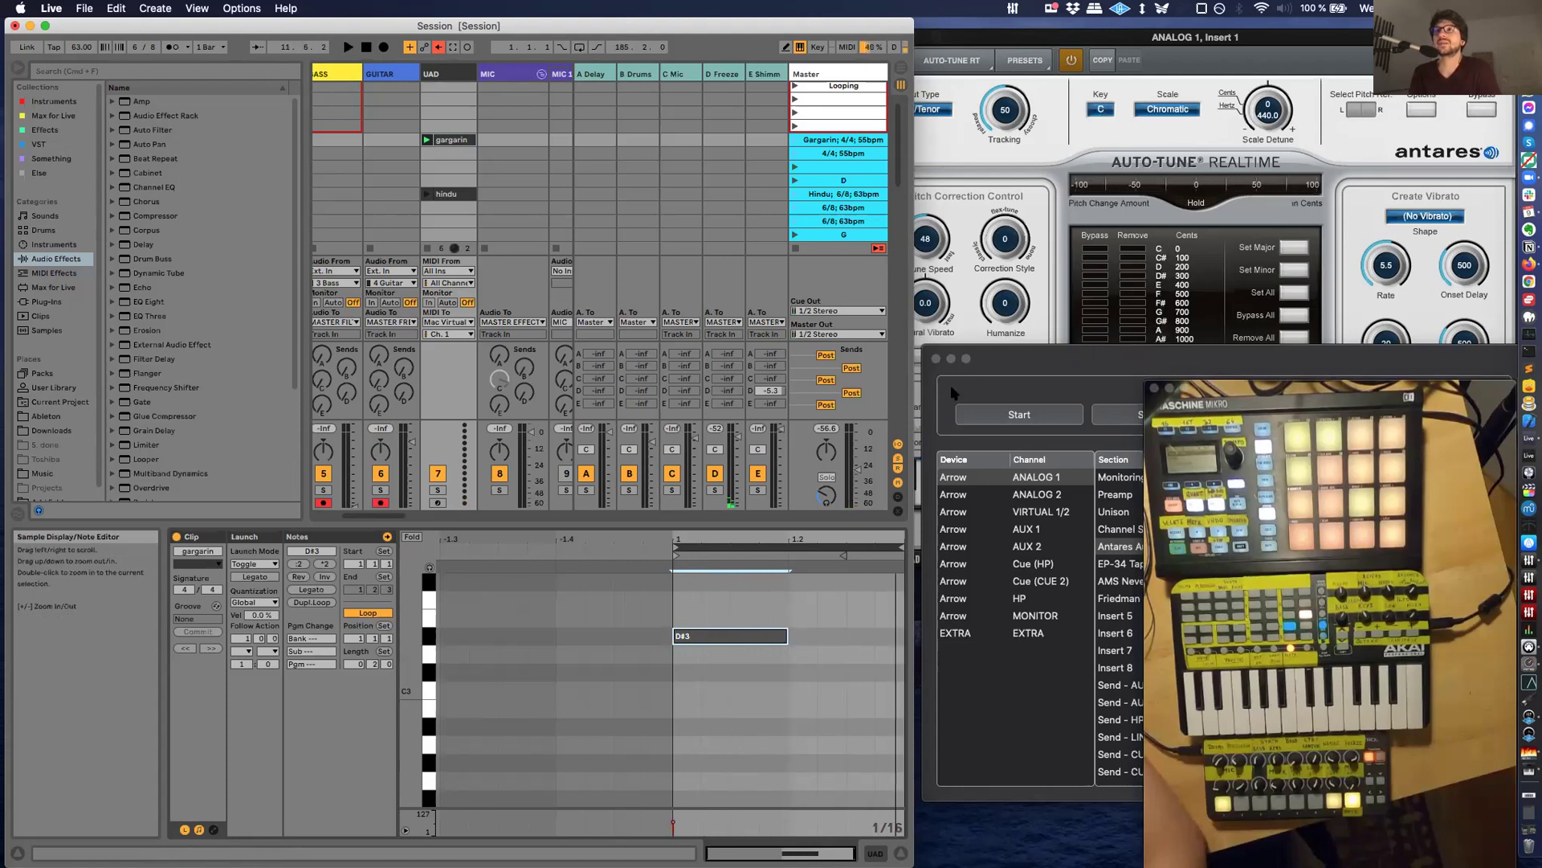
click(690, 669)
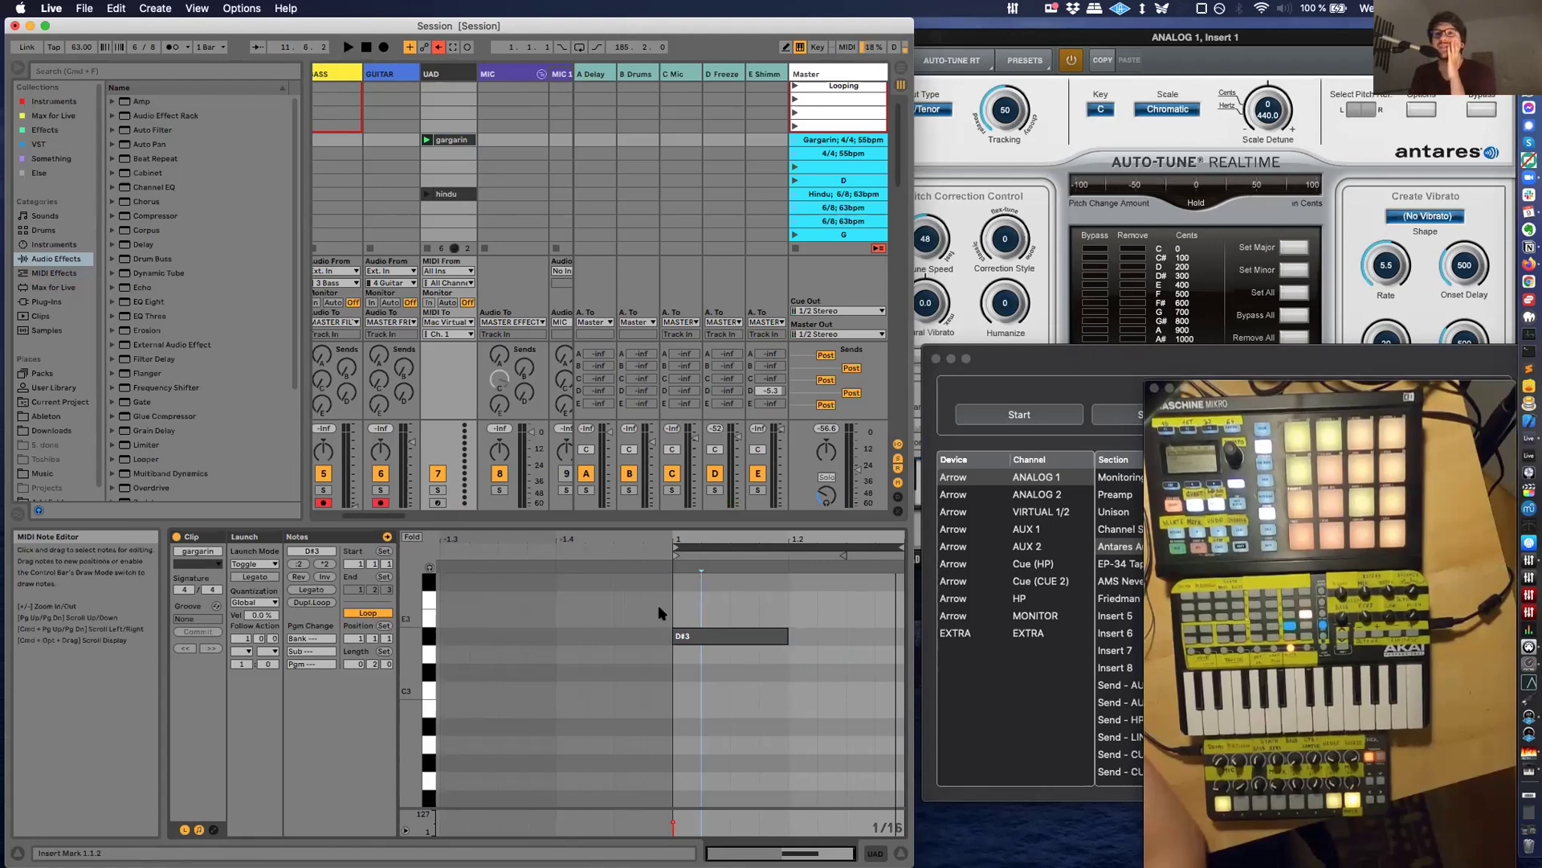
drag(673, 639, 675, 638)
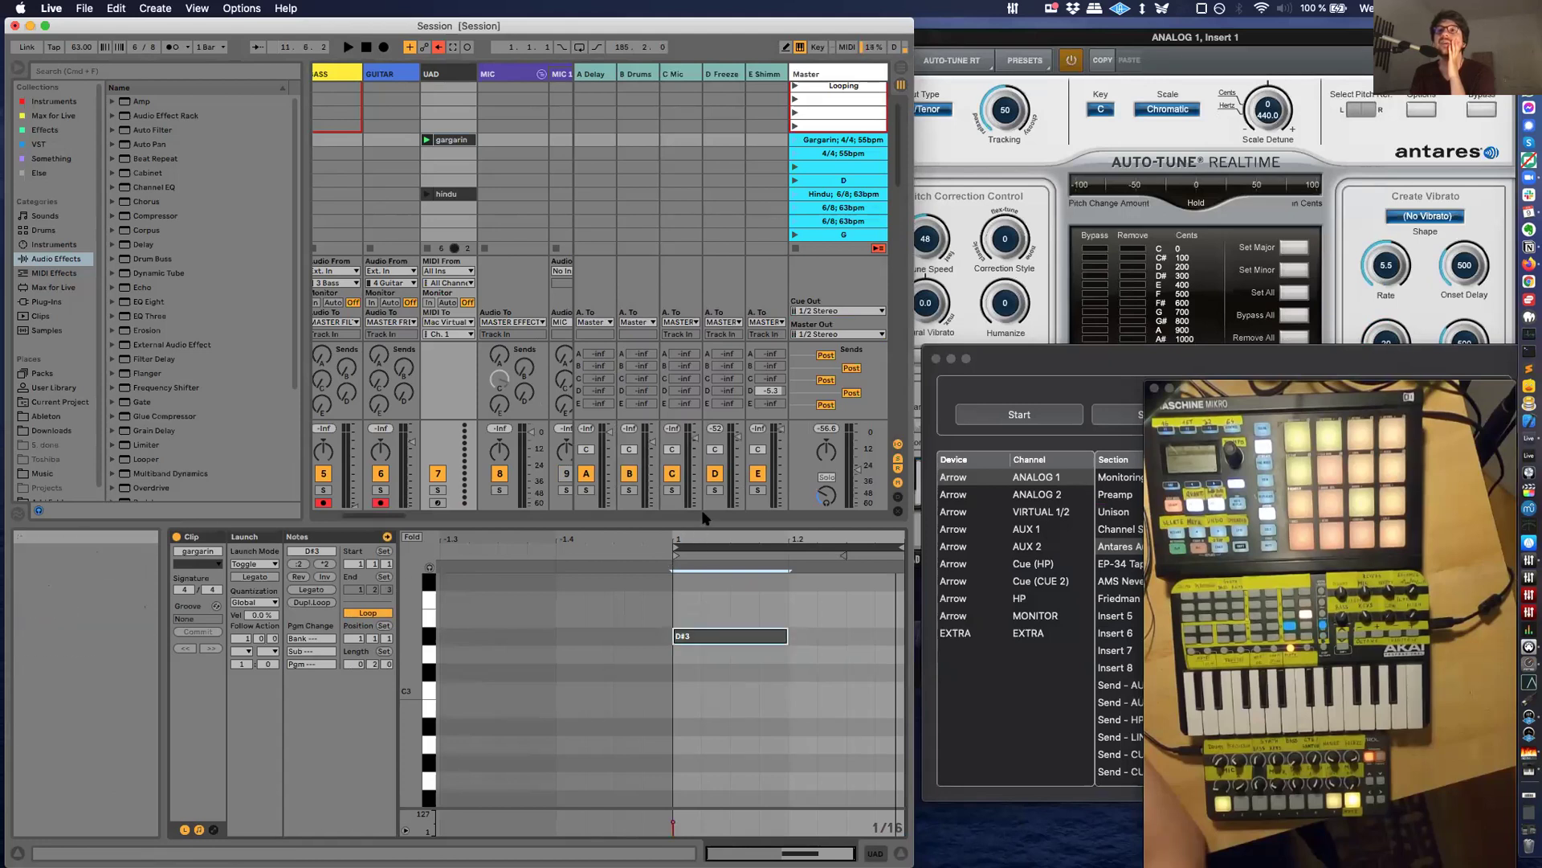
Enlarge the gargarin clip's note and velocity editors, start playback and set the D#3 note's velocity to 57.
drag(701, 522, 686, 386)
drag(701, 808, 706, 651)
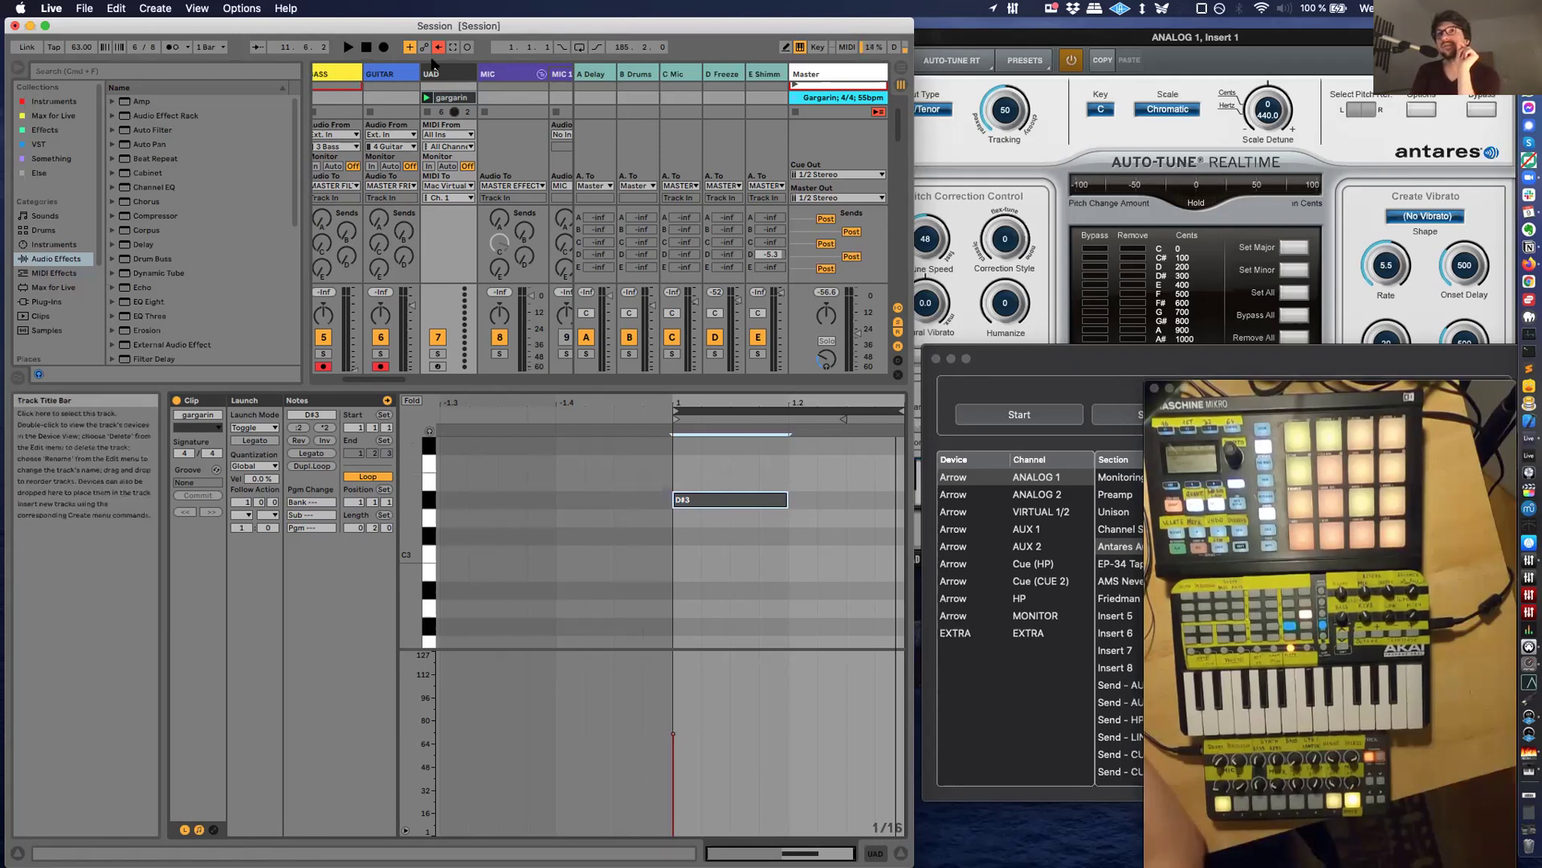
key(space)
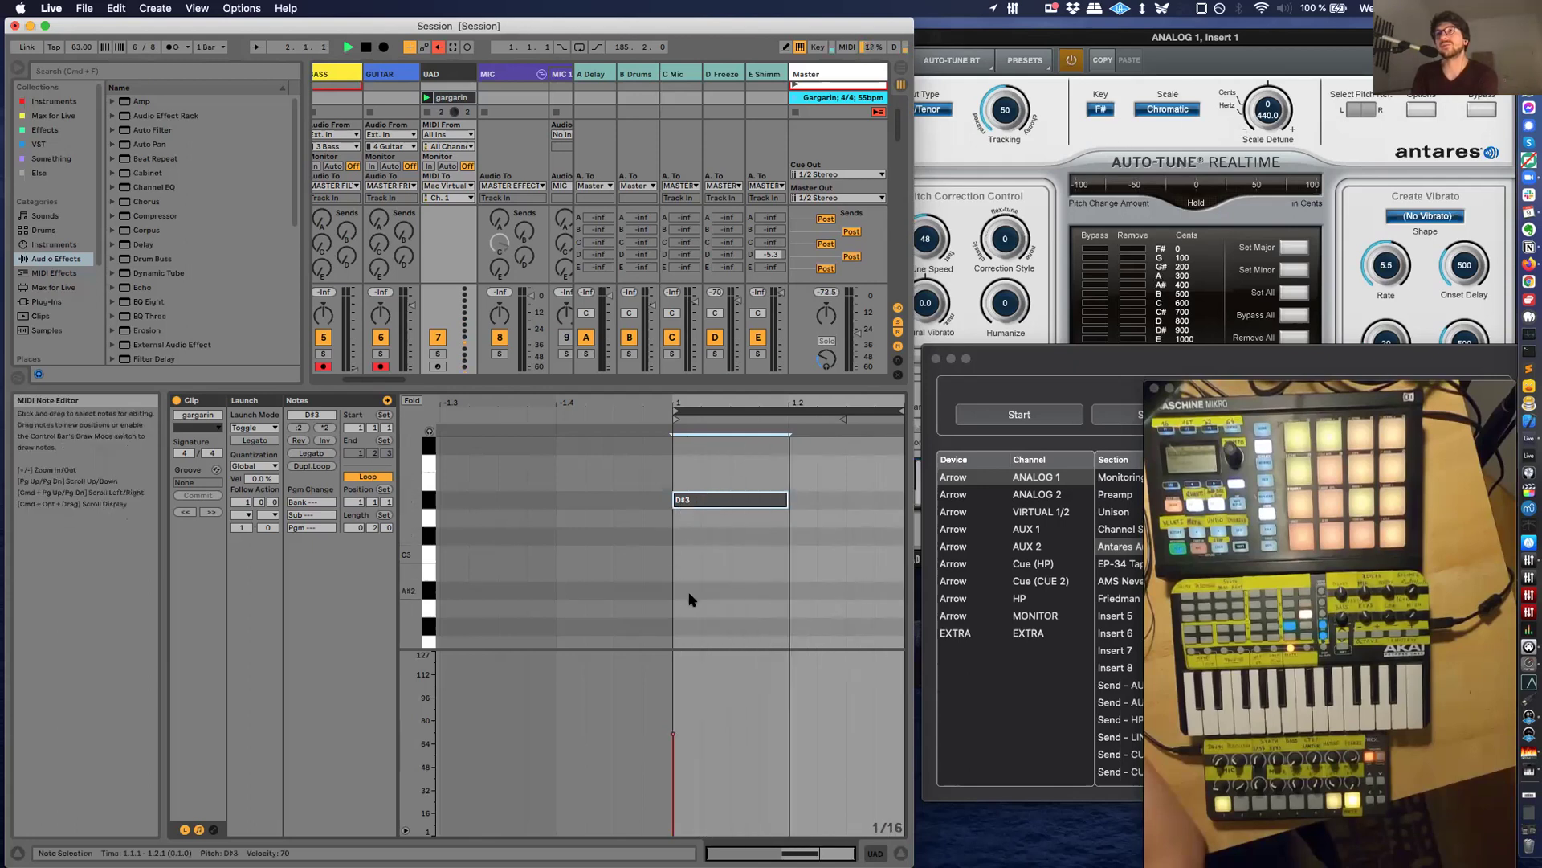
drag(673, 733, 673, 752)
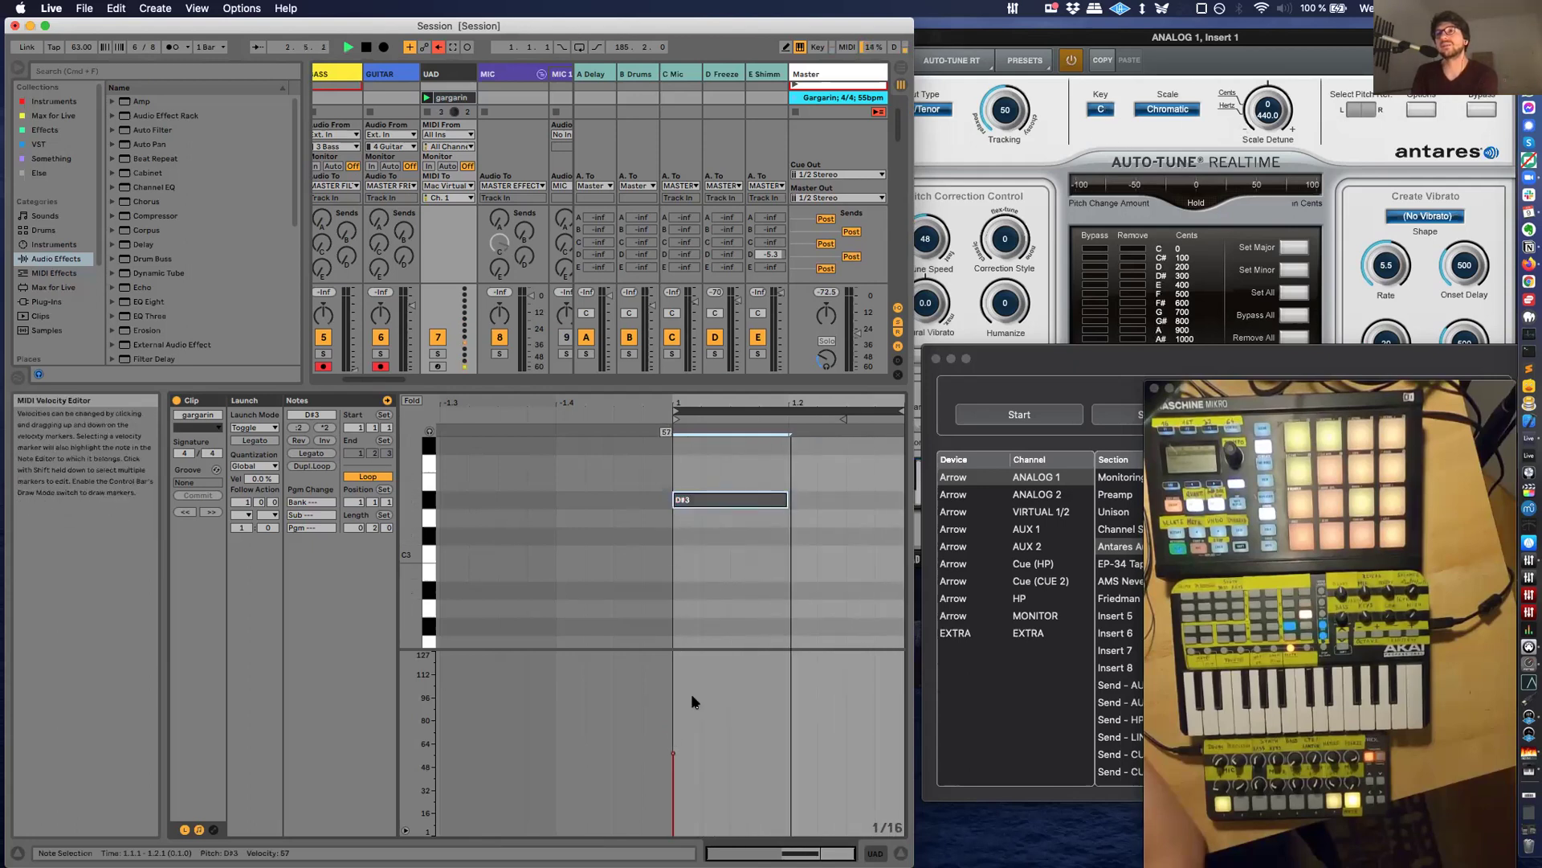
Try lengthening the D#3 note to two beats in the gargarin clip.
drag(788, 500, 890, 510)
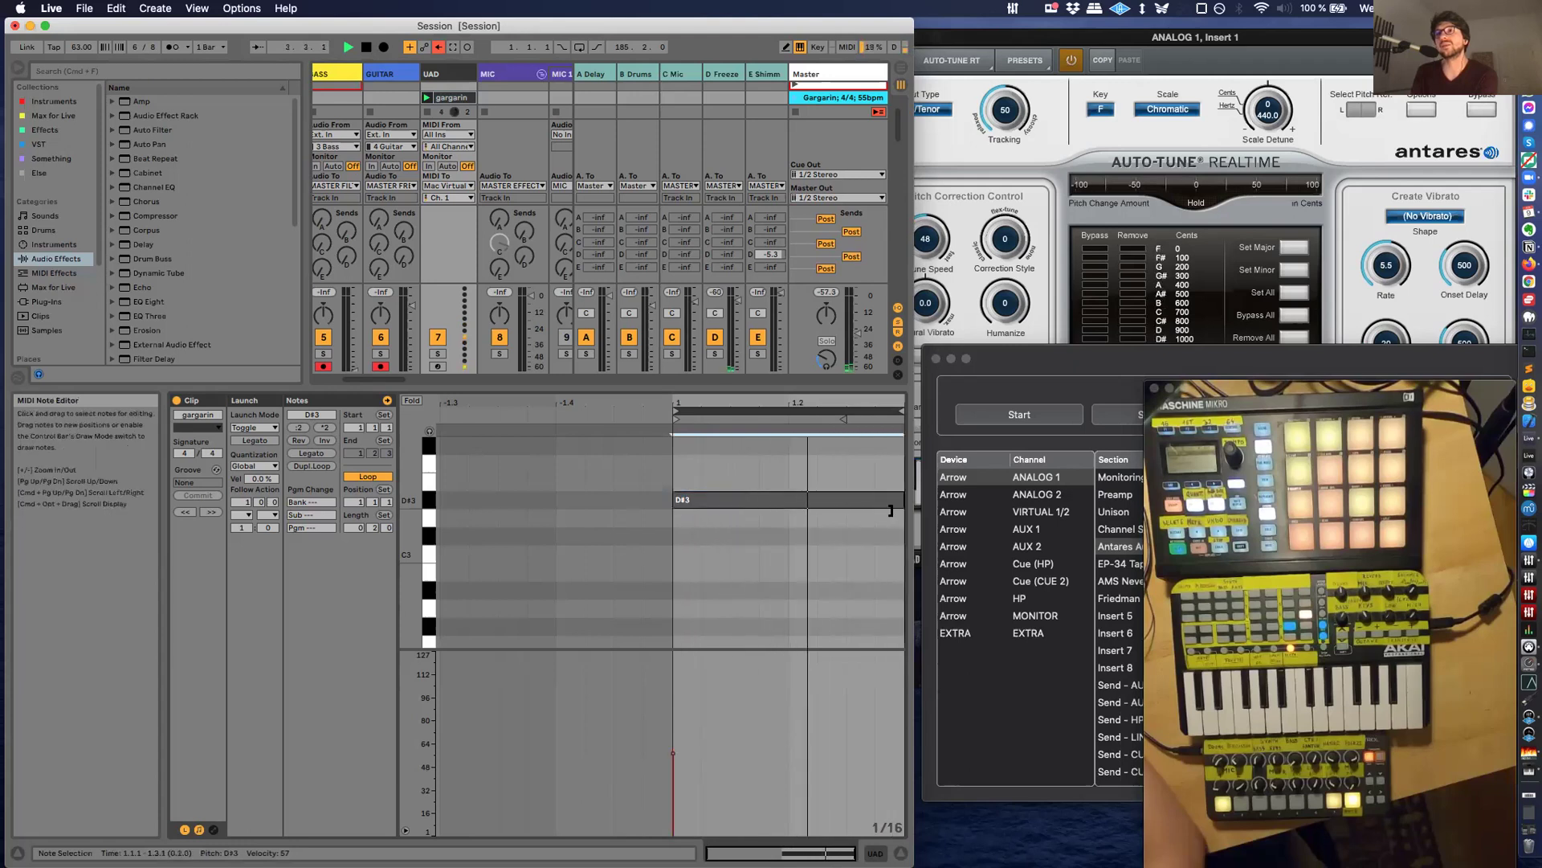
key(b)
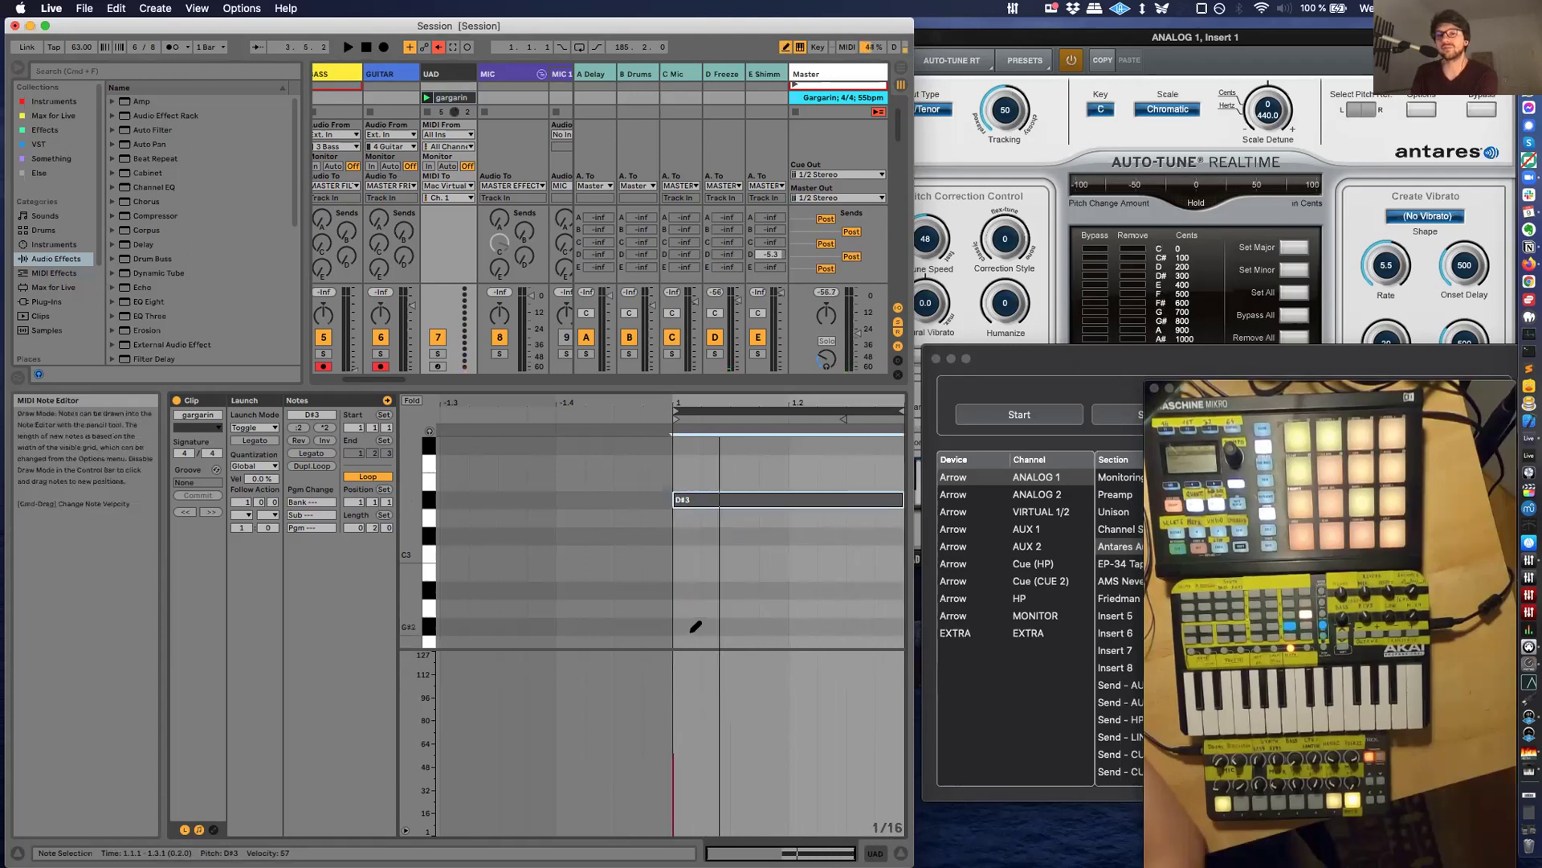
click(673, 751)
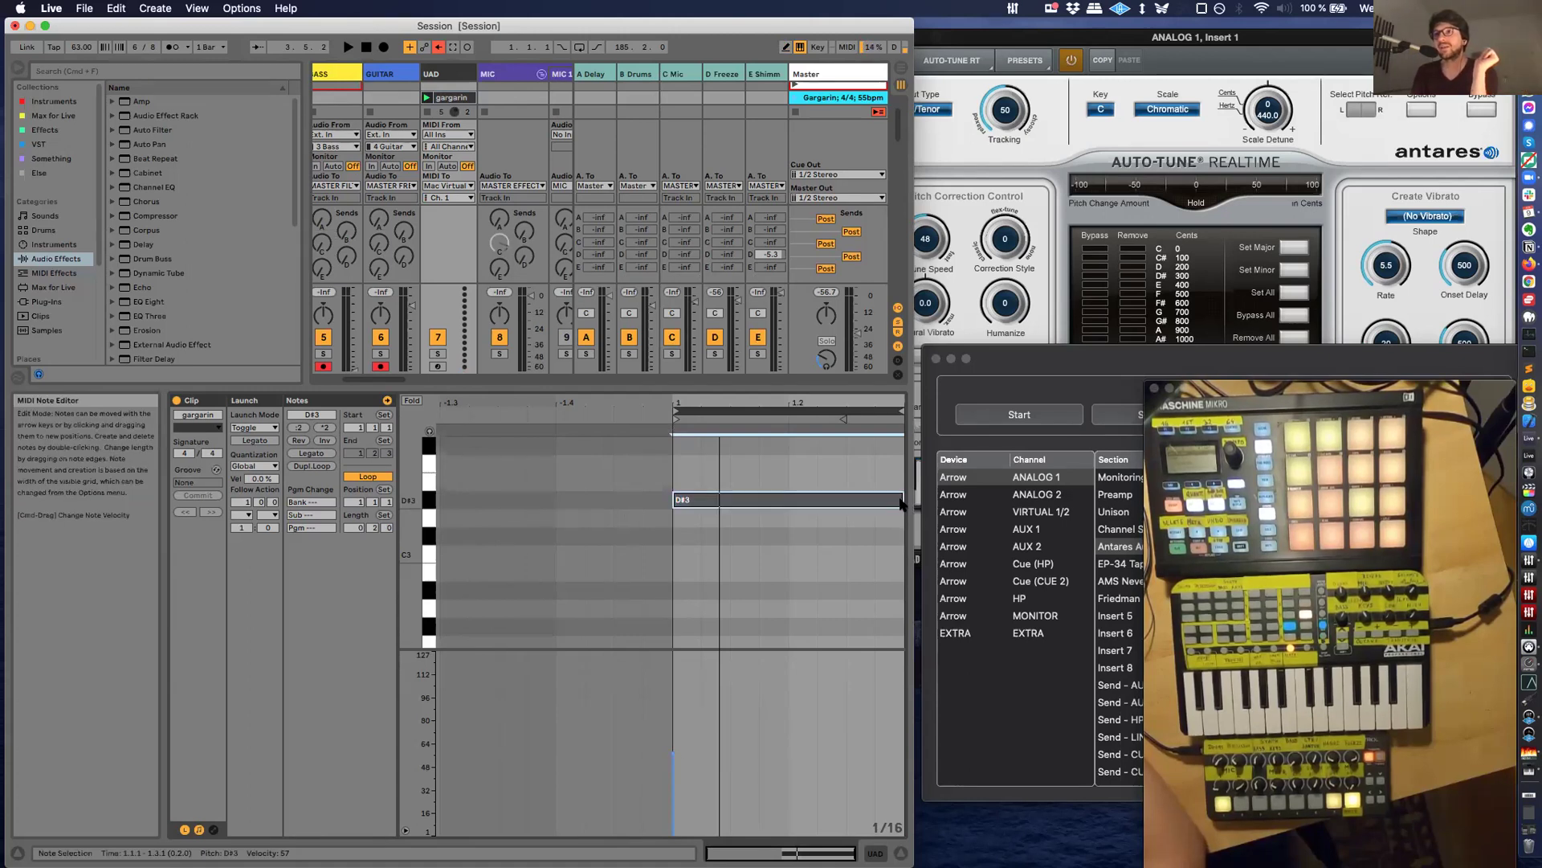
Set the D#3 note's length to one and a half beats and lower the UA Midi Control window to uncover more of Auto-Tune.
drag(898, 499, 845, 500)
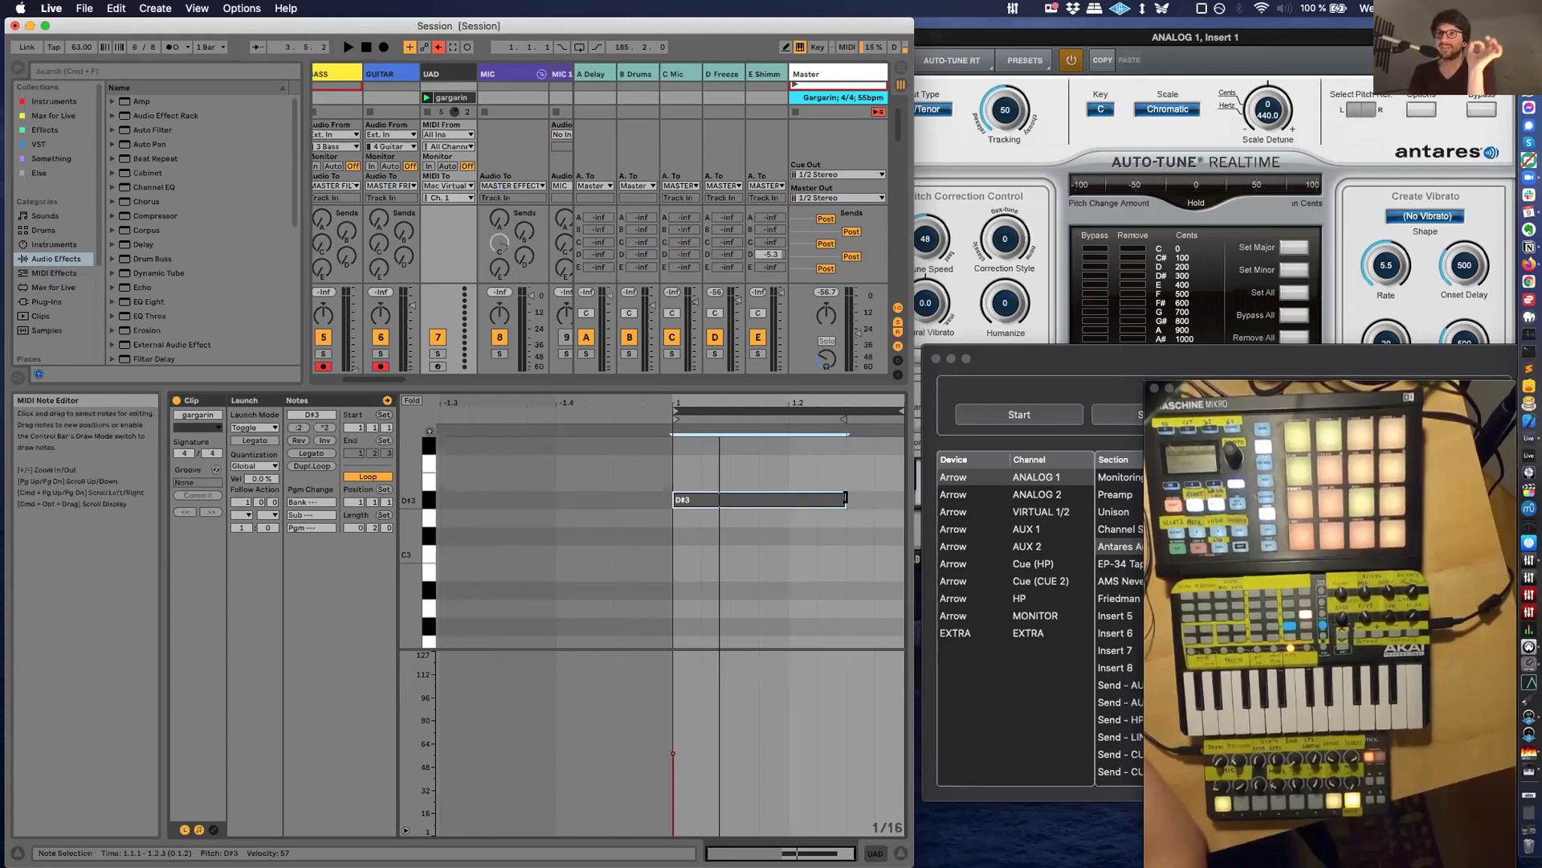
drag(1066, 365, 1060, 435)
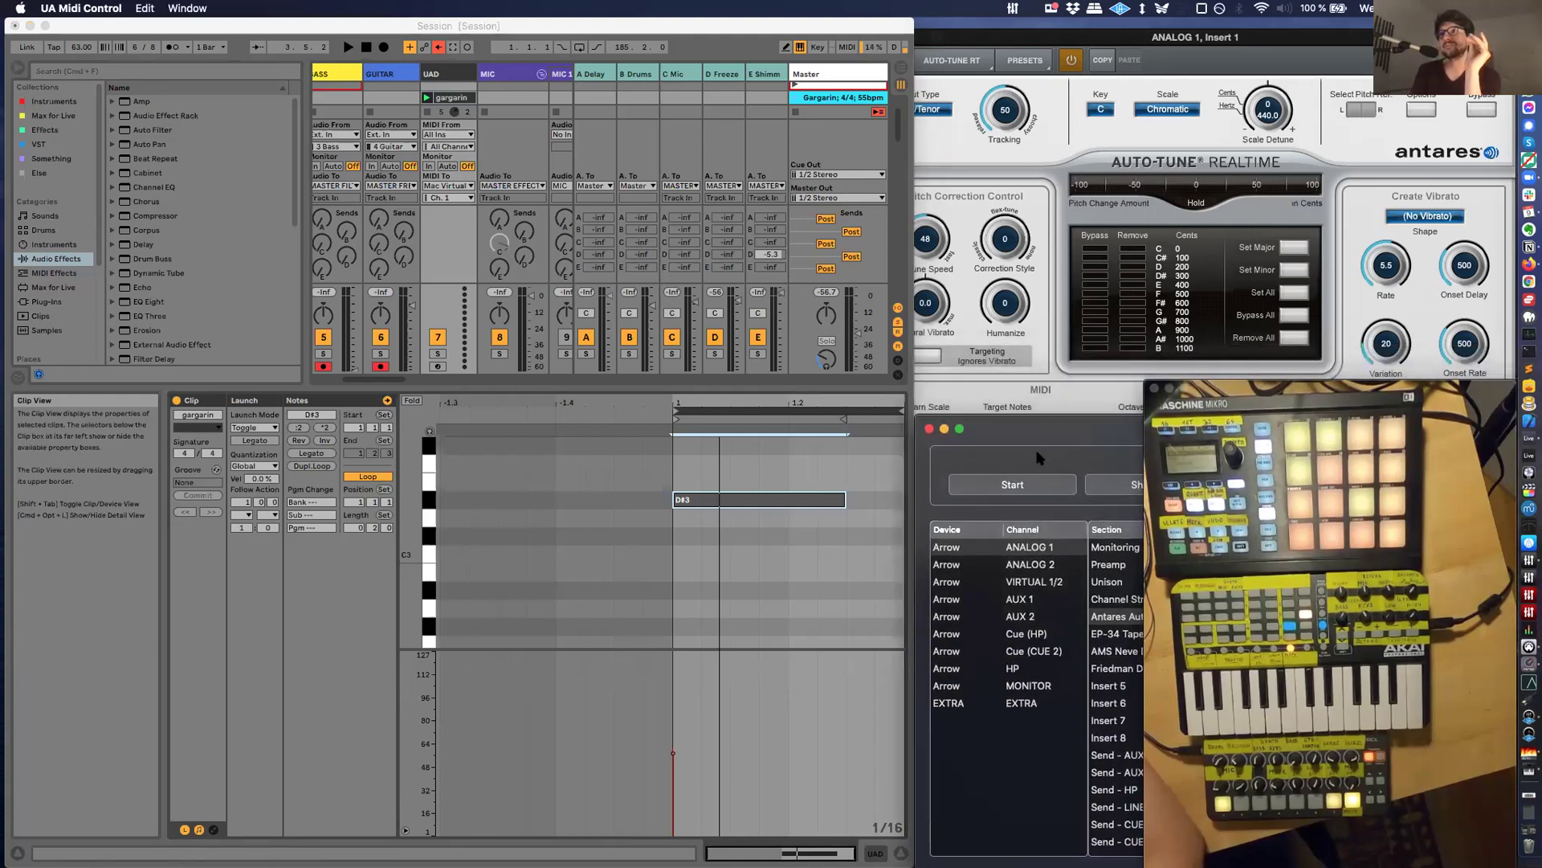